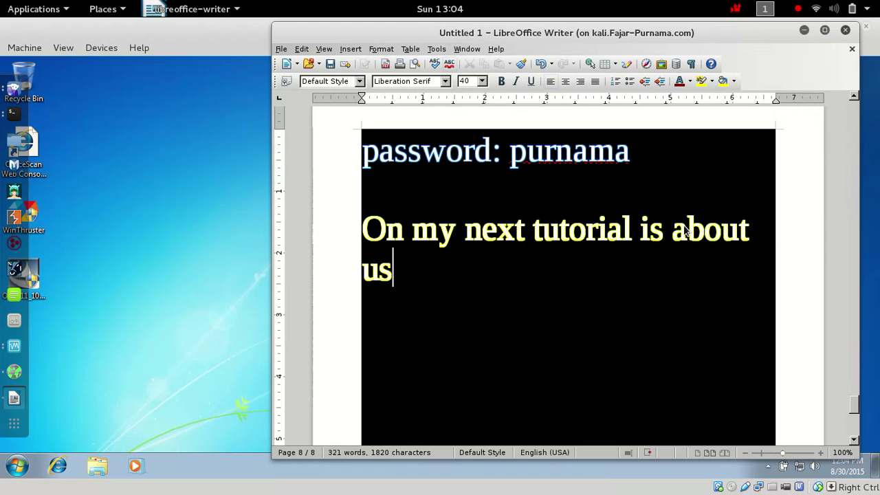
Complete the tutorial line with "usb device privilage" and begin a new paragraph below it reading "Once upon a time I".
type("e ")
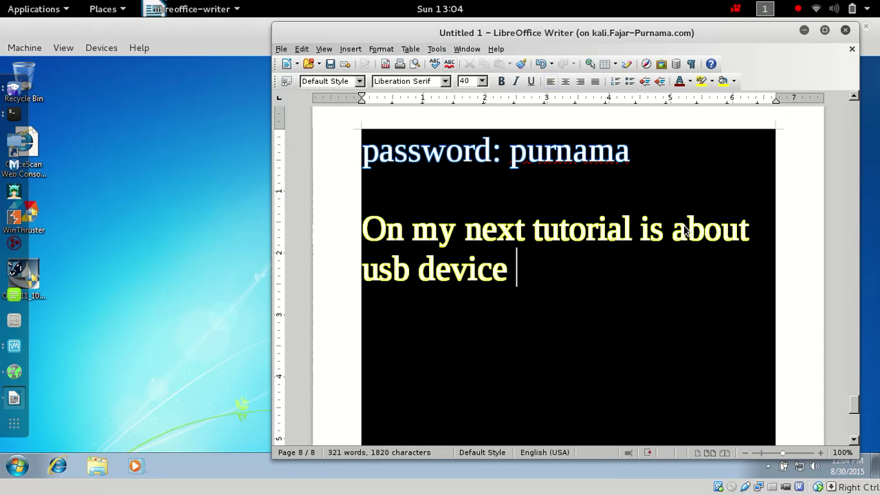
type("privilage")
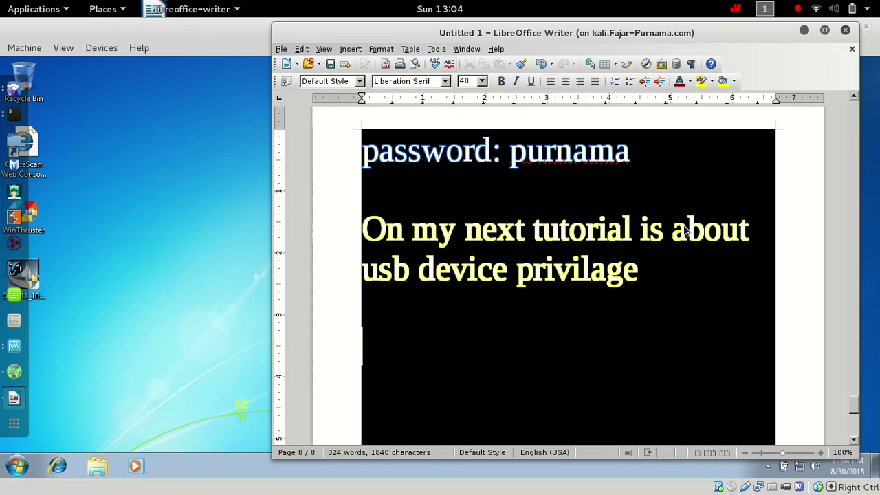
type("Once au")
key("BackSpace")
key("BackSpace")
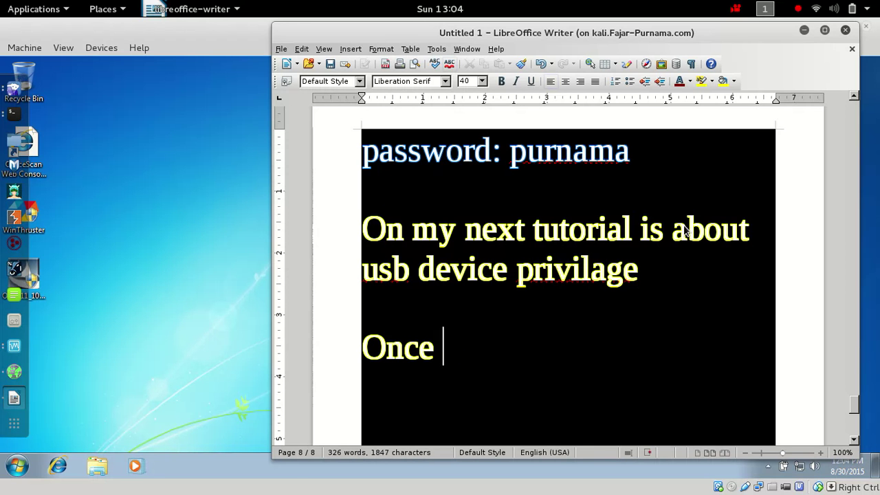
type("upon a ")
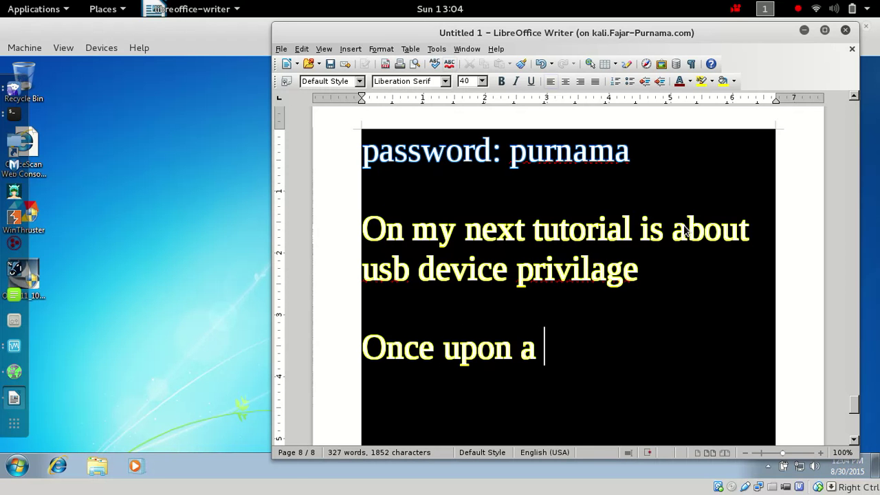
type("time a")
key("BackSpace")
type("I")
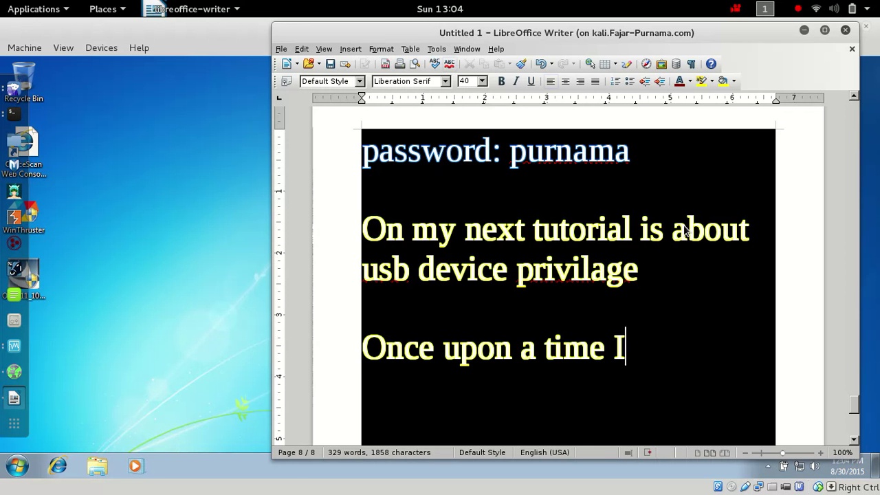
Continue the story sentence with "stumbled upon a very far far away PC".
type(" stumble t")
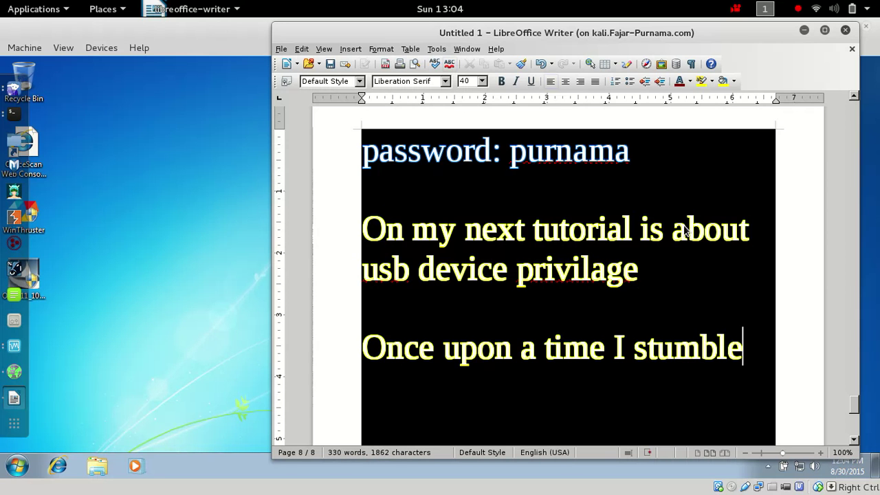
key("BackSpace")
key("BackSpace")
type("d a")
key("BackSpace")
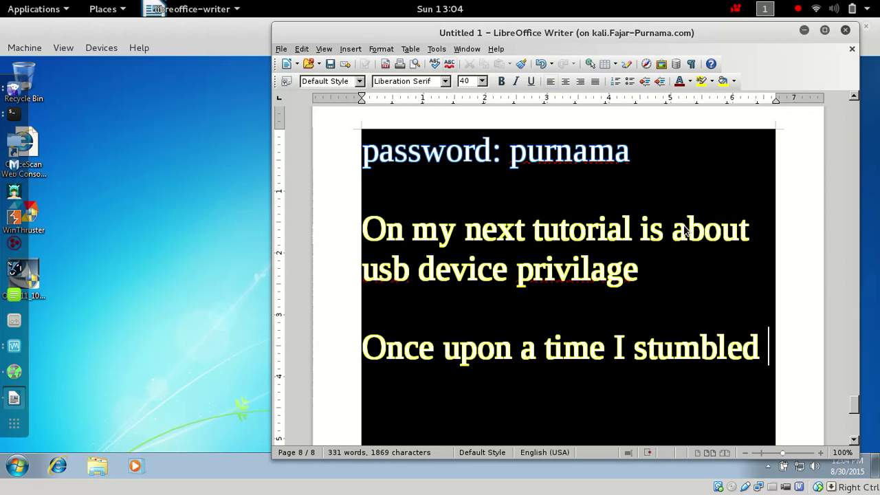
type("u")
key("BackSpace")
type("upon a")
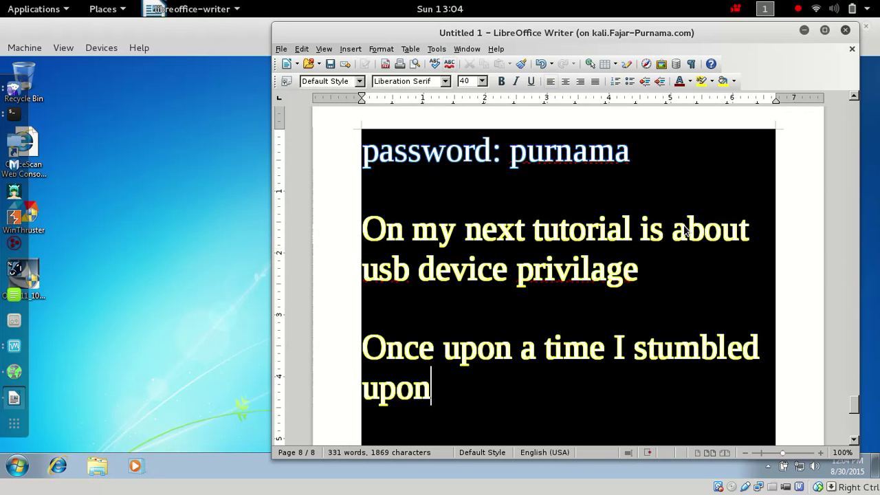
type(" fa")
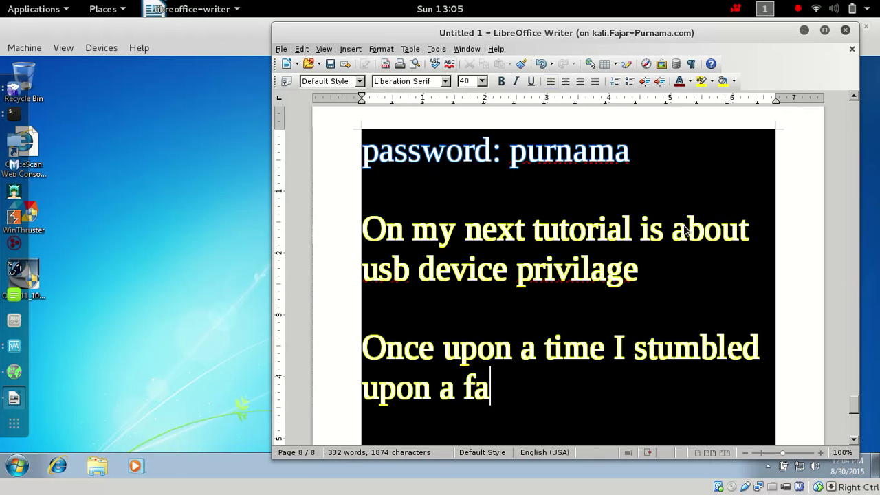
key("BackSpace")
key("BackSpace")
type("ver")
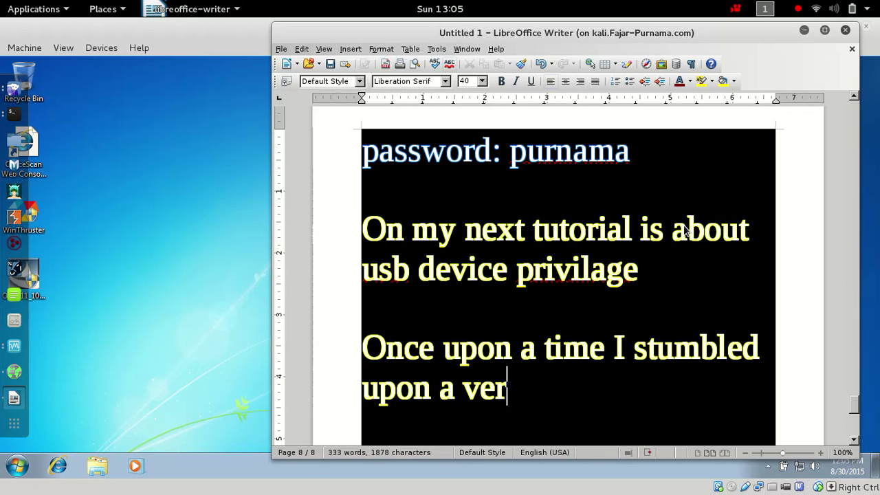
type("y far far away PC")
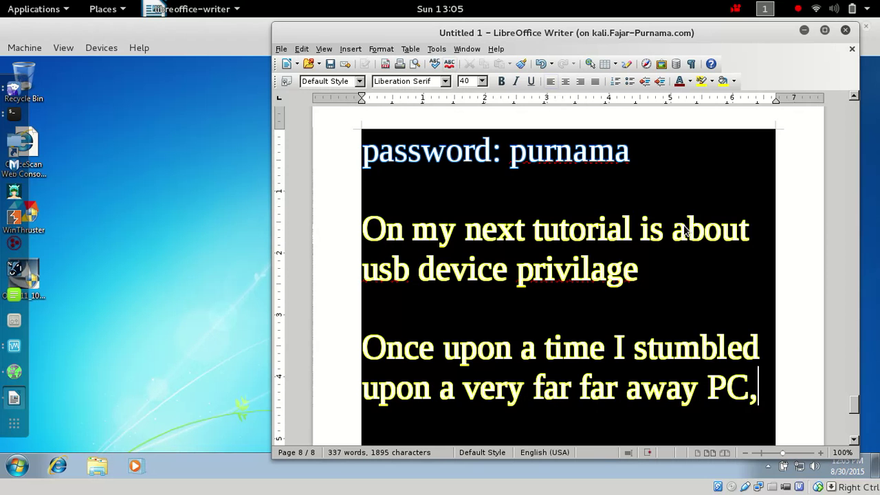
Extend the sentence after "PC" with a comma and the words "there I couldn't".
type(", the")
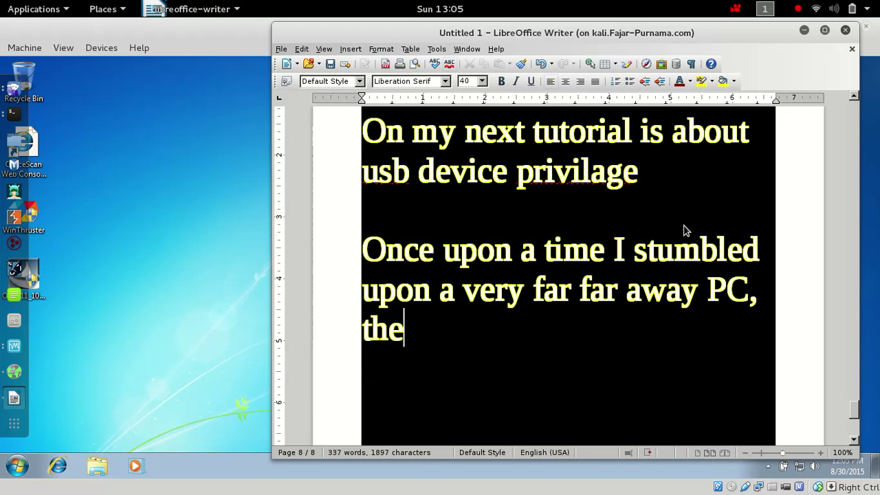
type("re I could")
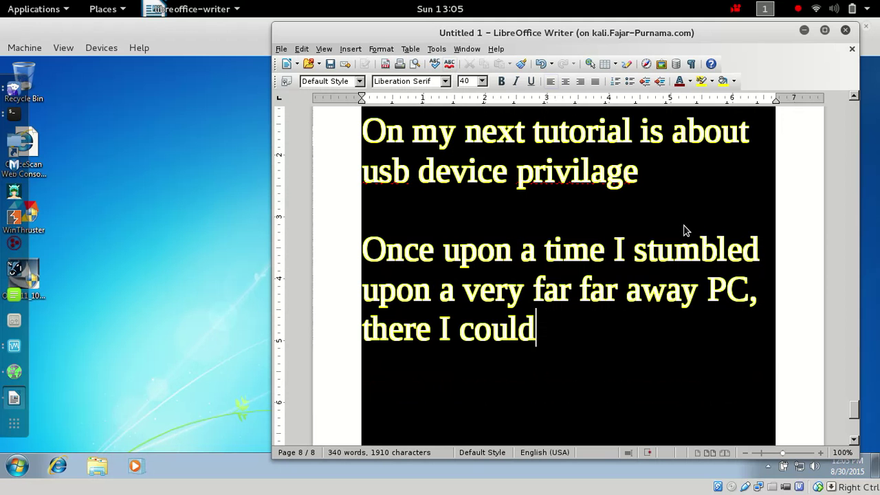
type("not")
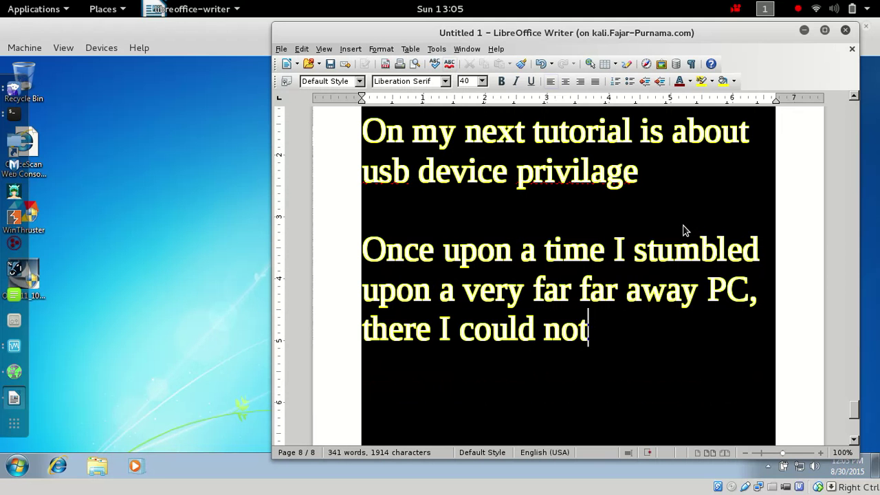
key("BackSpace")
key("BackSpace")
key("BackSpace")
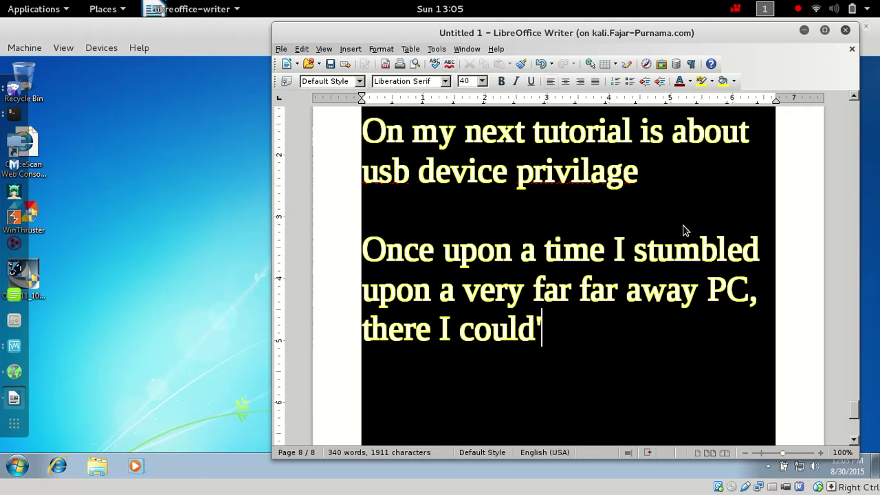
key("BackSpace")
type("n't ")
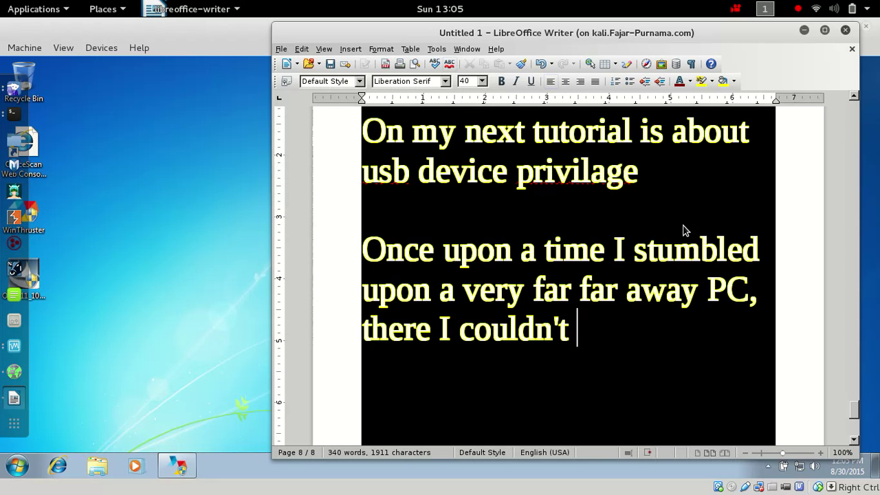
Finish the sentence with "use my USB device for data transfer".
type("use my")
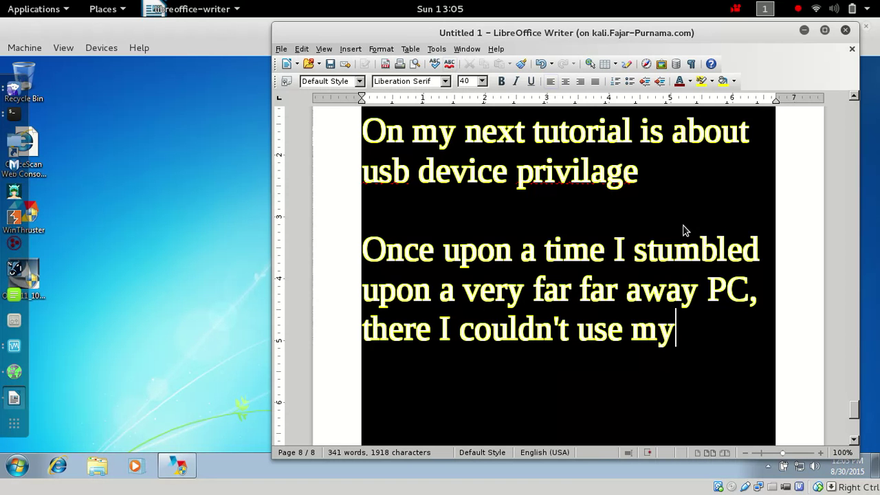
type(" UV")
key("BackSpace")
type("SB")
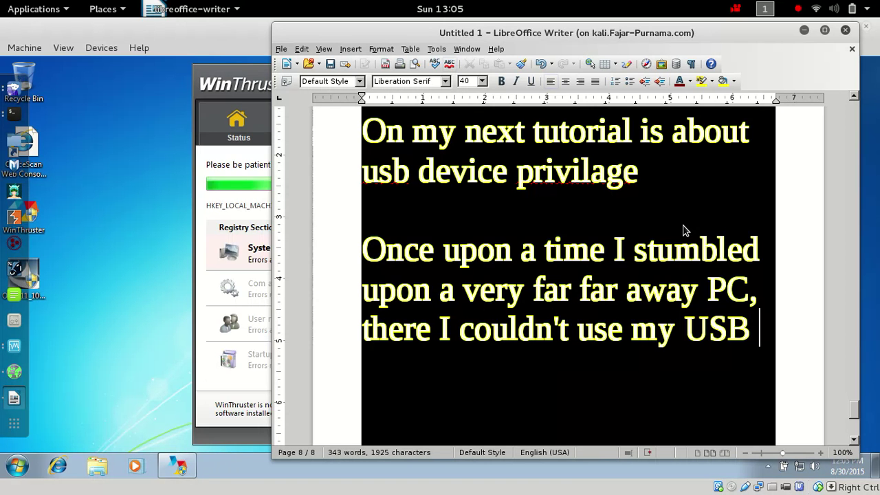
type(" device fo")
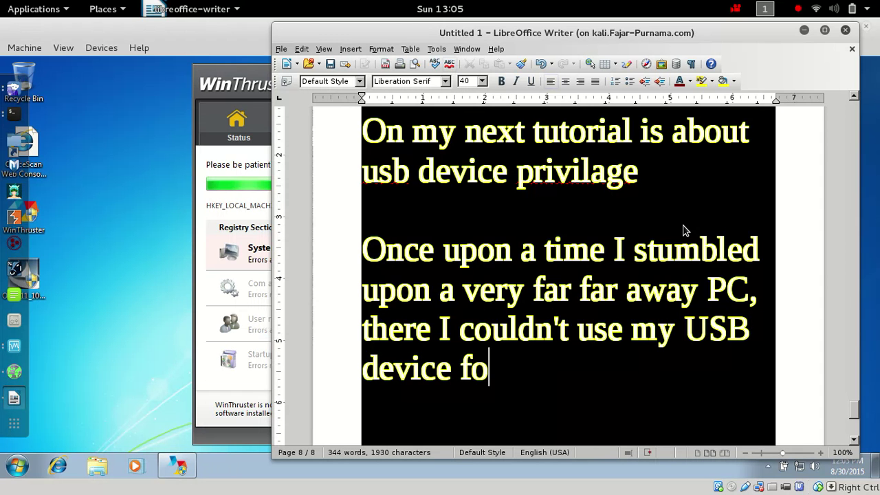
type("r data transfer")
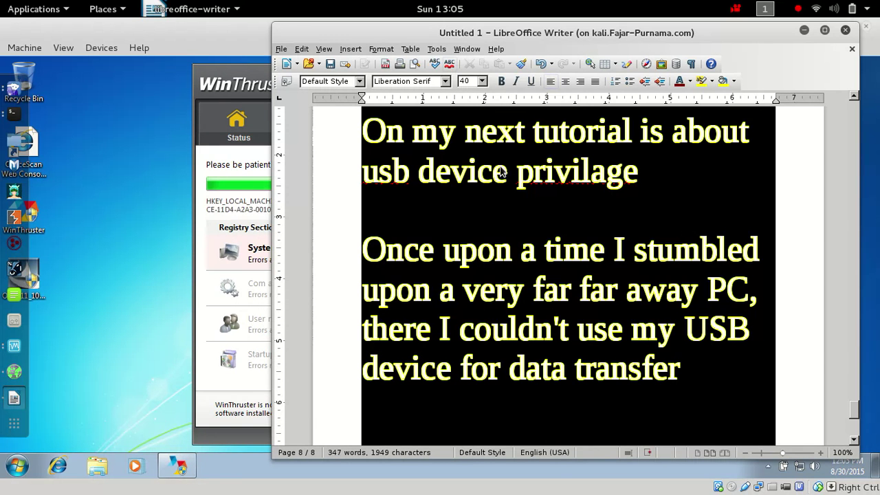
Switch to the Windows 7 virtual machine, stop the running WinThruster registry scan and quit the program without purchasing.
key("alt+Tab")
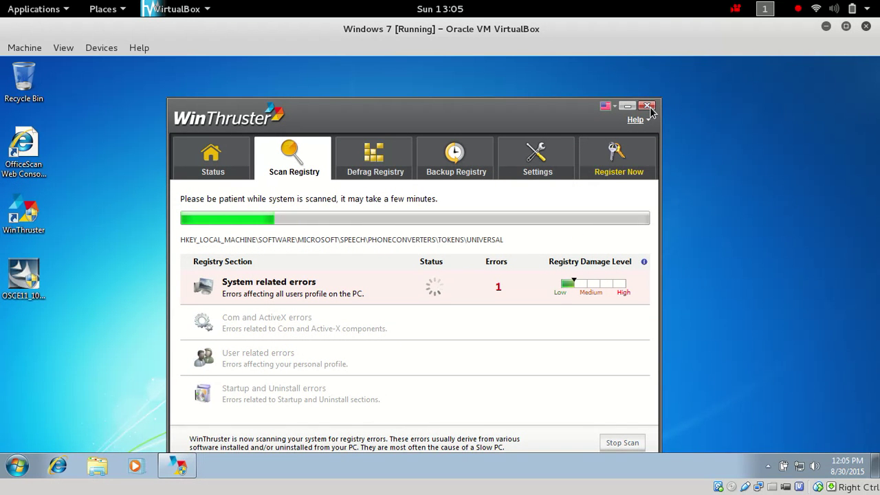
left_click(647, 107)
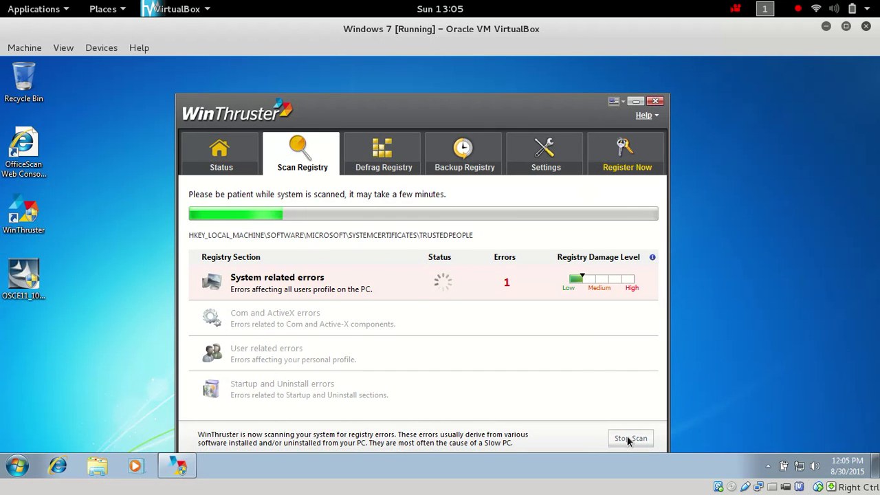
left_click(543, 322)
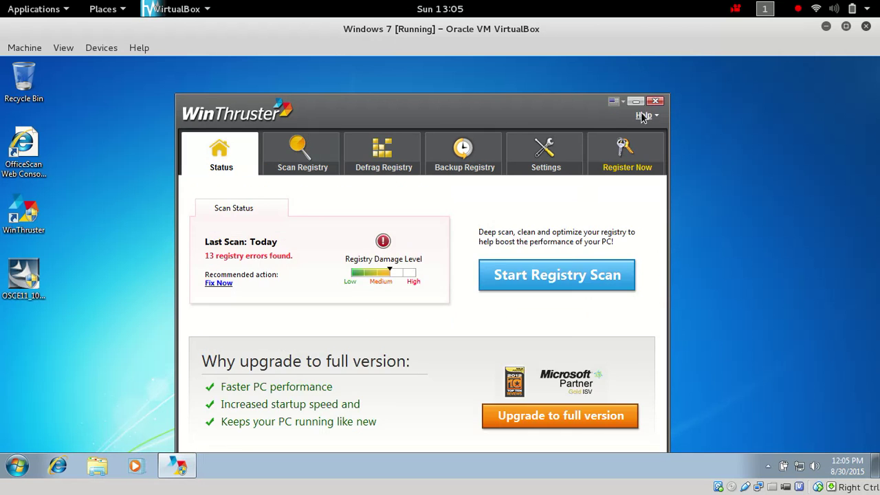
left_click(657, 103)
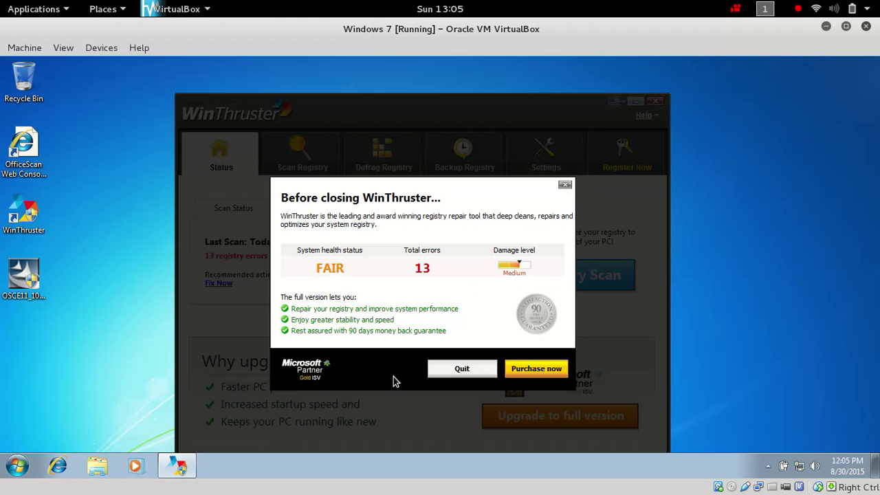
left_click(479, 371)
Launch WinThruster from the installed programs and allow it to make changes to the computer.
left_click(16, 467)
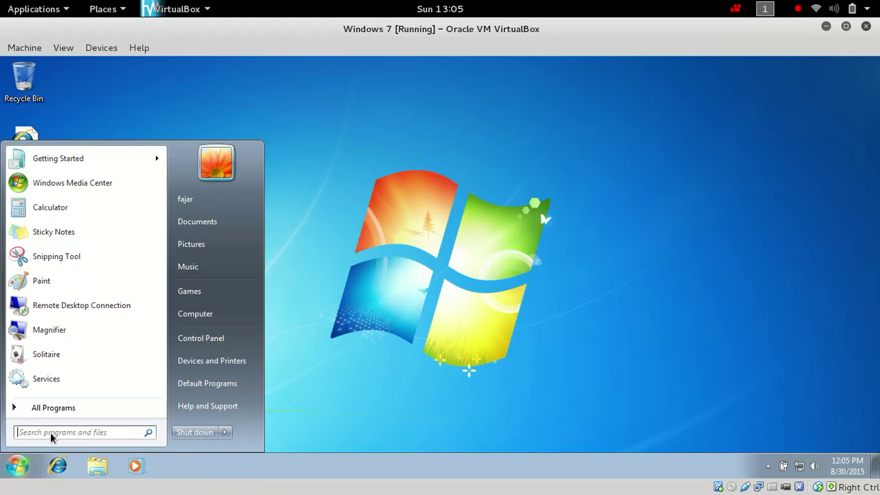
left_click(62, 408)
left_click(71, 351)
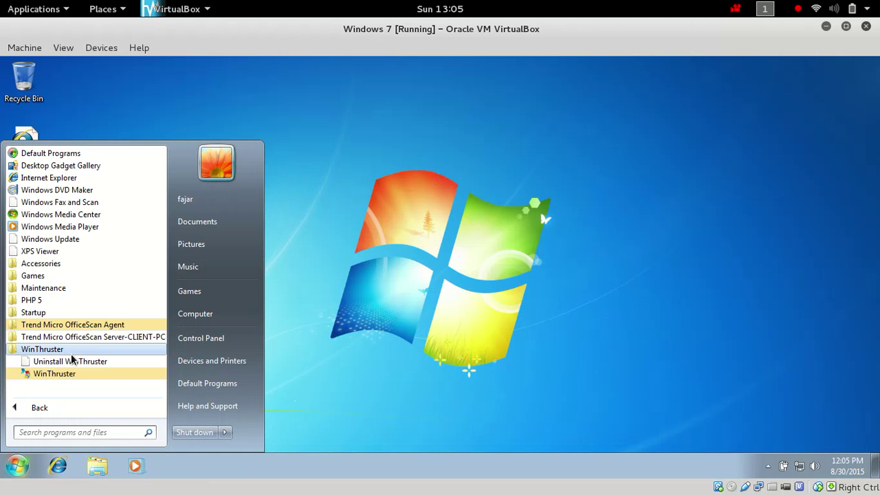
left_click(69, 372)
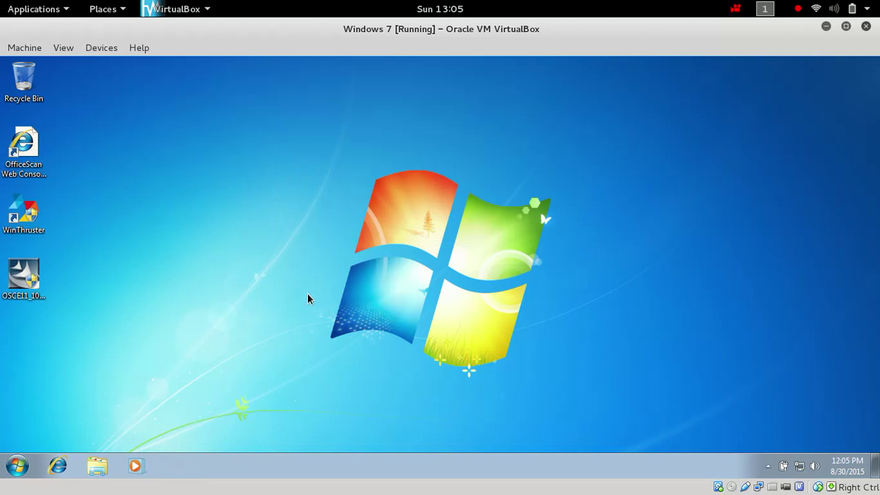
key("super")
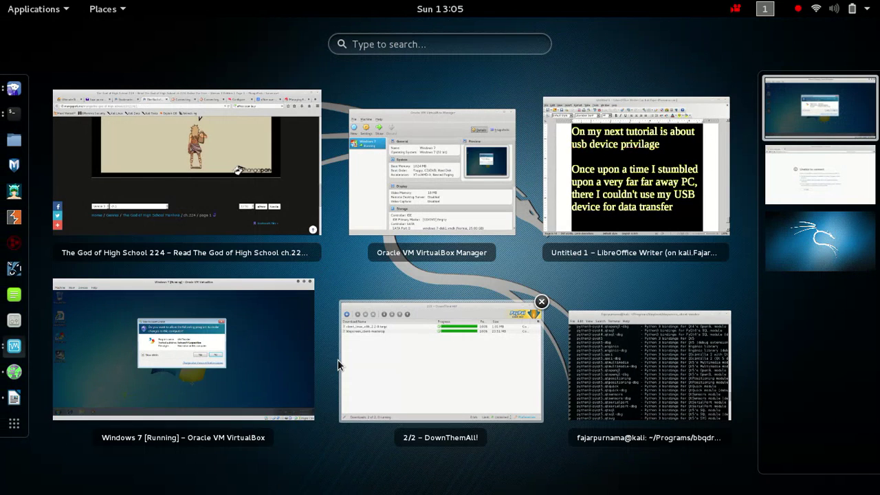
left_click(636, 172)
left_click(213, 308)
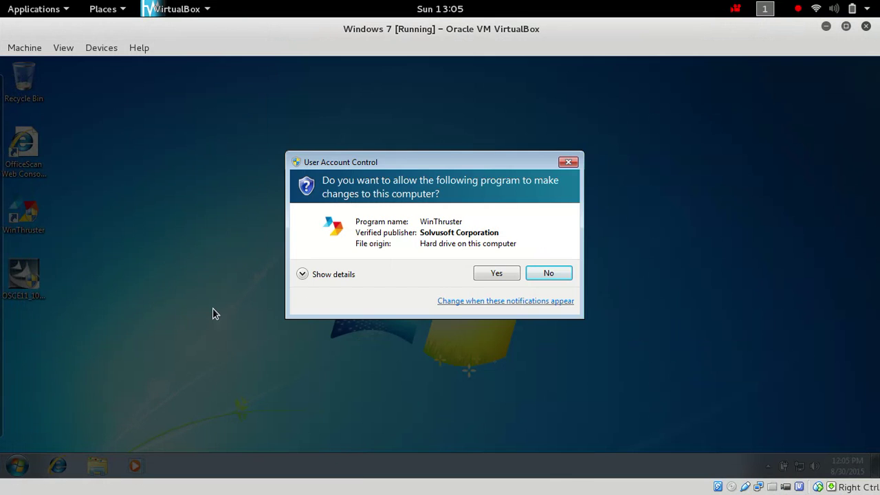
left_click(481, 275)
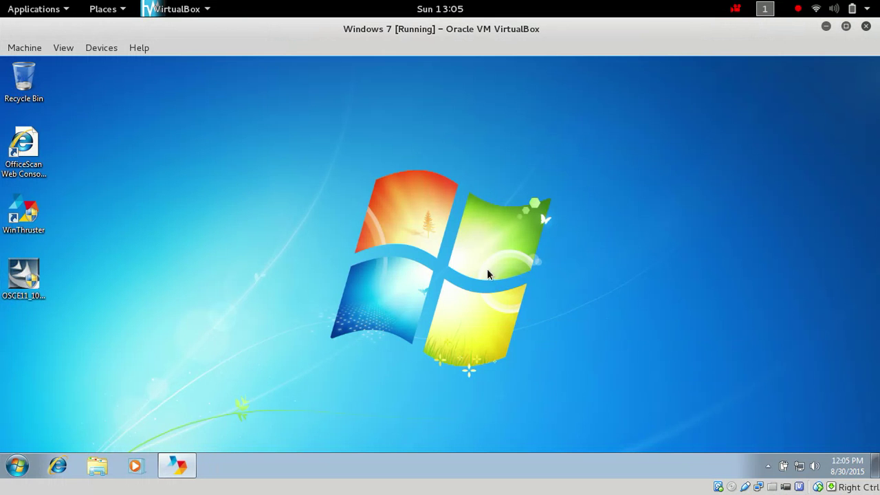
Switch back to the Writer document and start a new paragraph reading "Here on my Win 7 on my virtual machine I".
key("super")
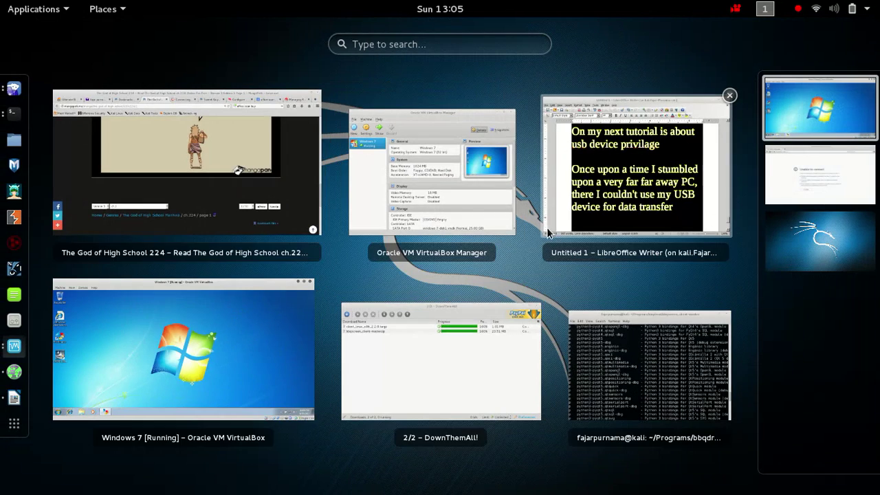
left_click(564, 222)
key("Return")
key("Return")
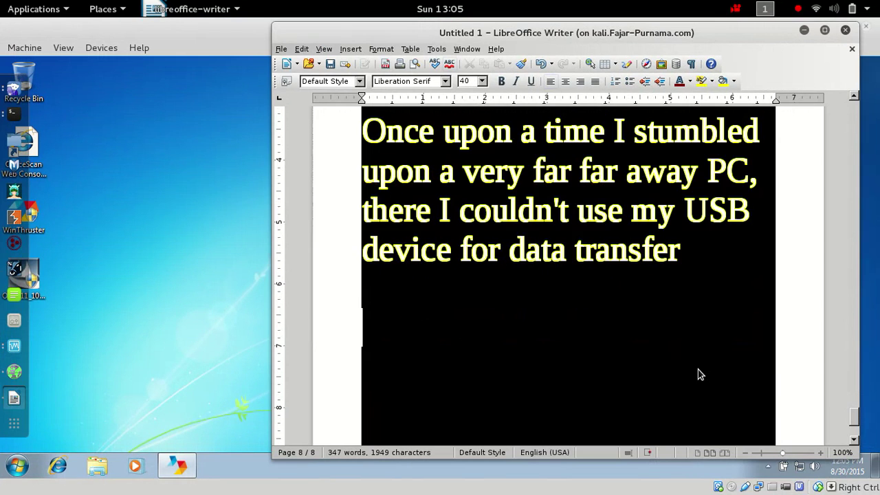
type("Here m")
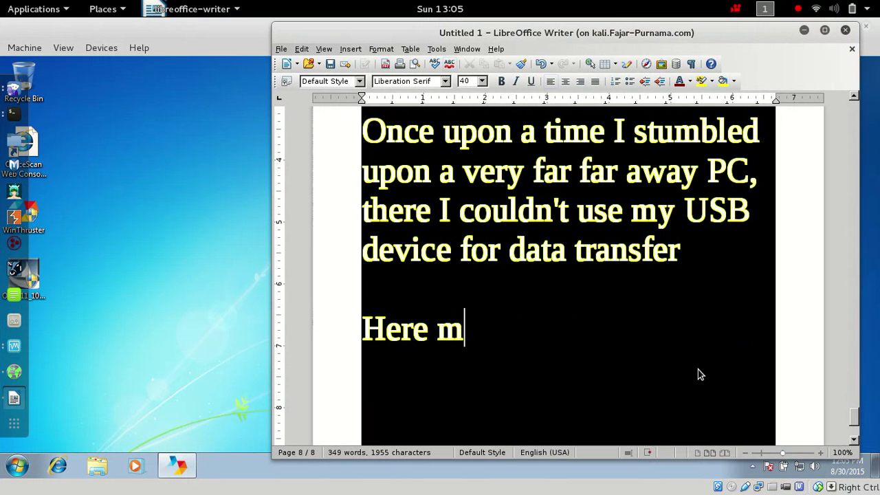
key("BackSpace")
type("on my Win 7")
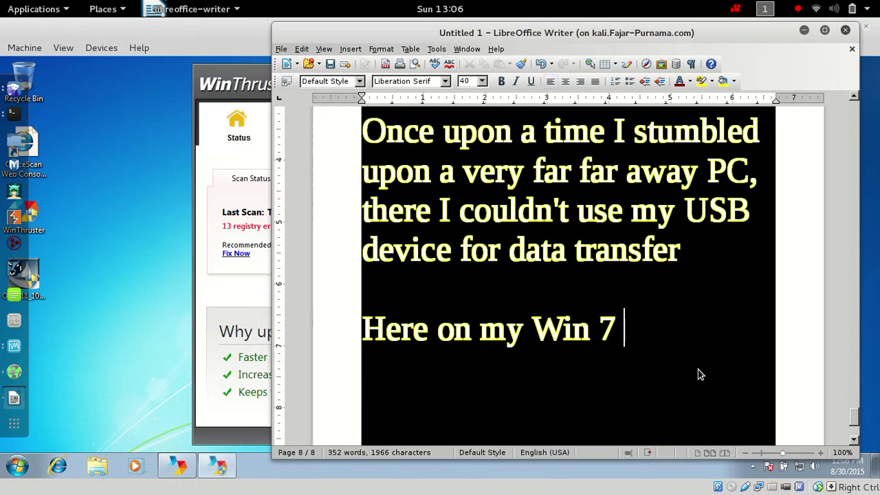
type(" on my ")
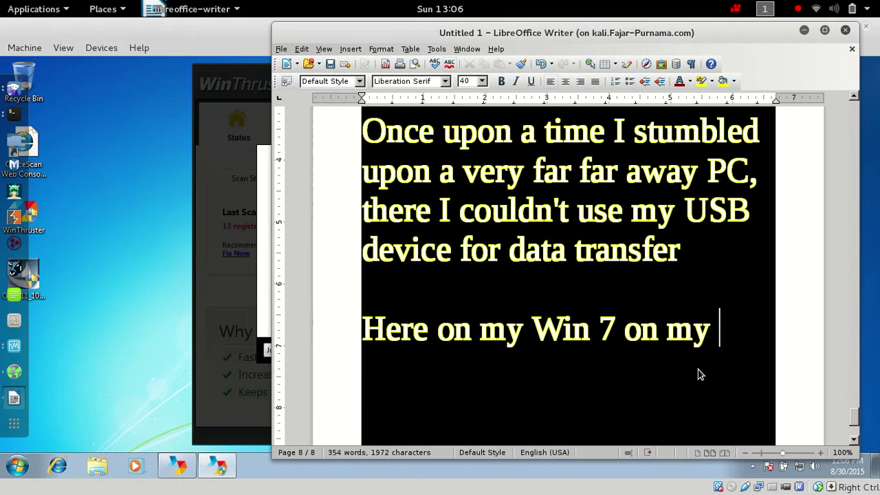
type("virtual mach")
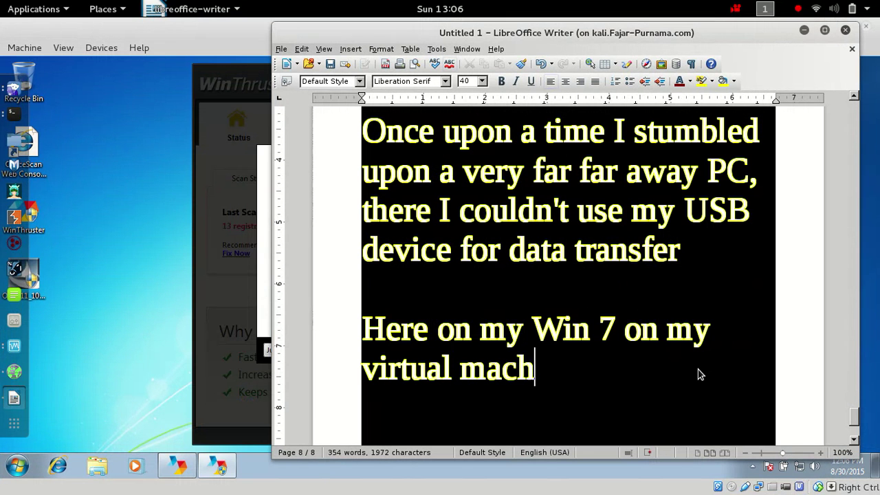
type("ine I ")
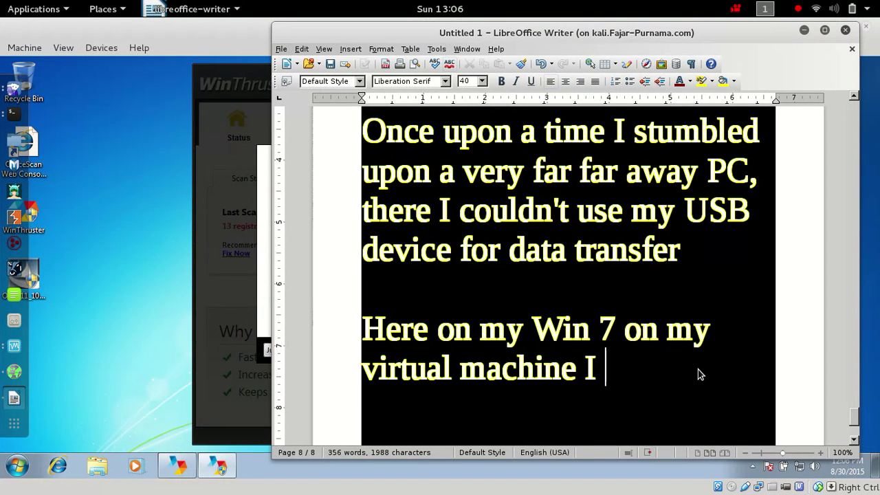
Continue the sentence with "installed trial version of micro trend office which".
type("ins")
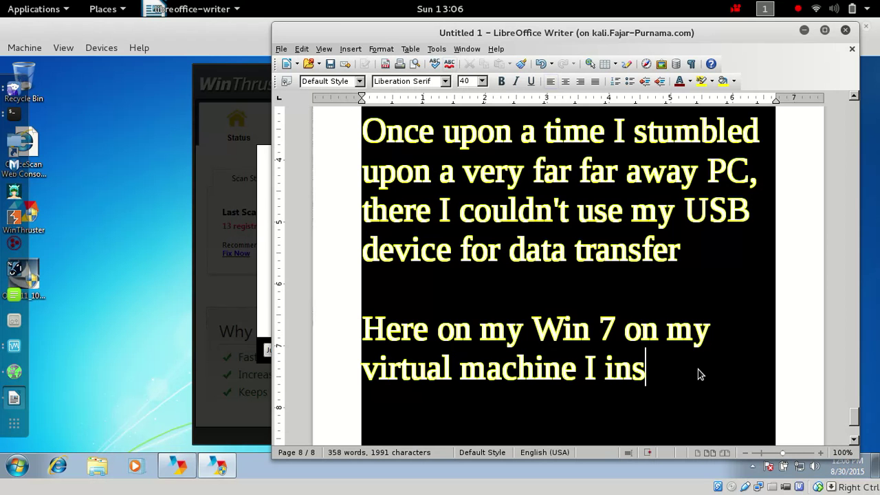
type("talled")
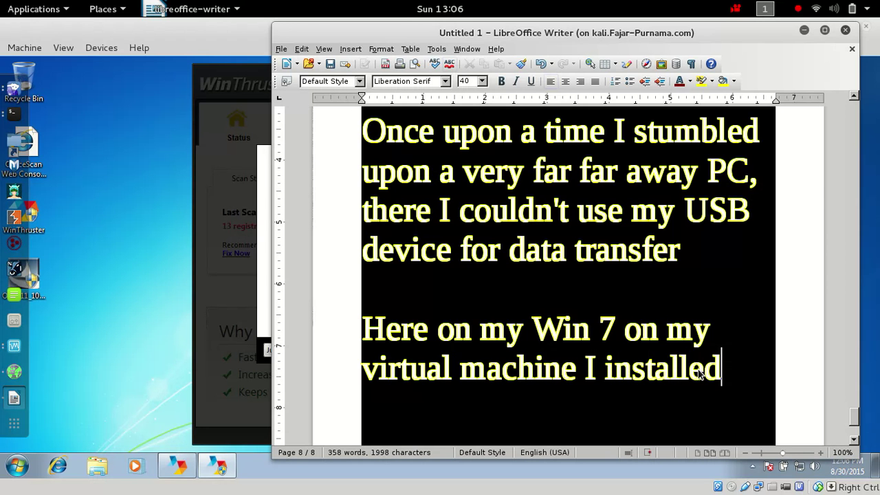
type(" tria")
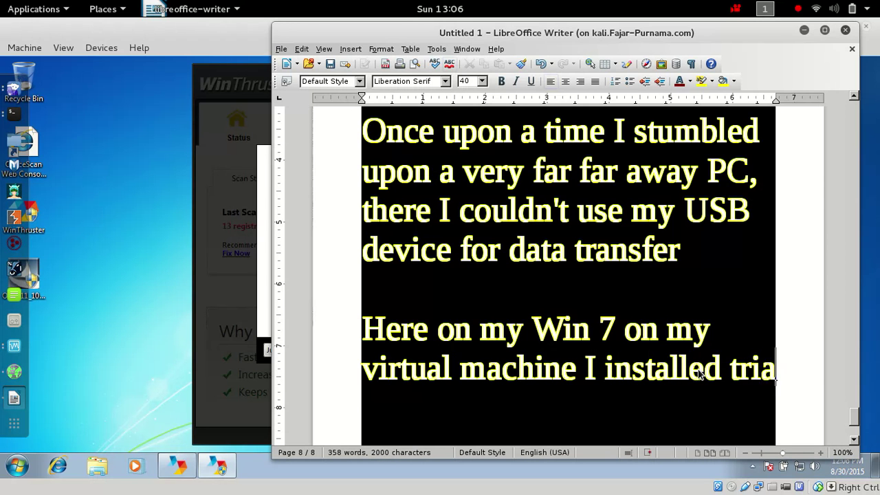
type("l version o")
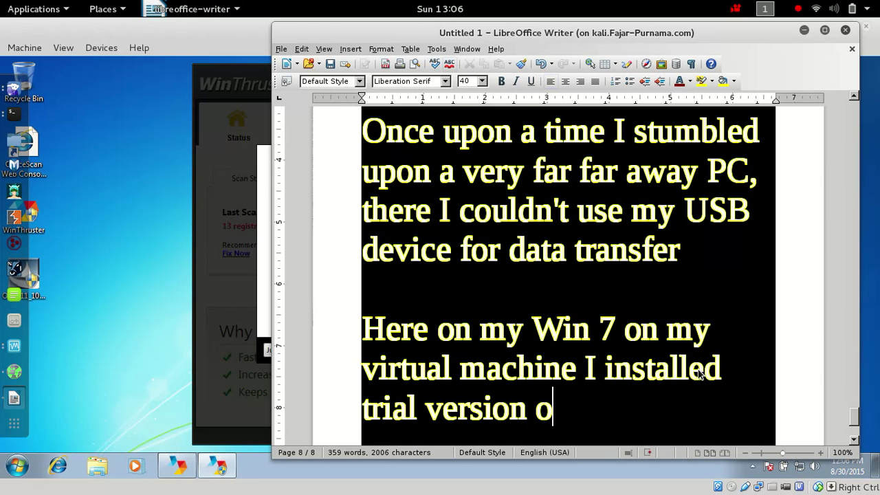
type("f micro tre")
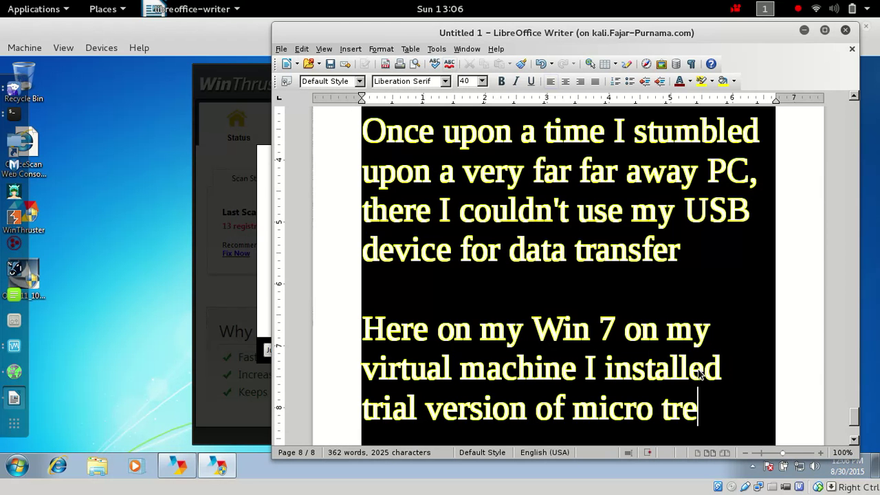
type("nd office which")
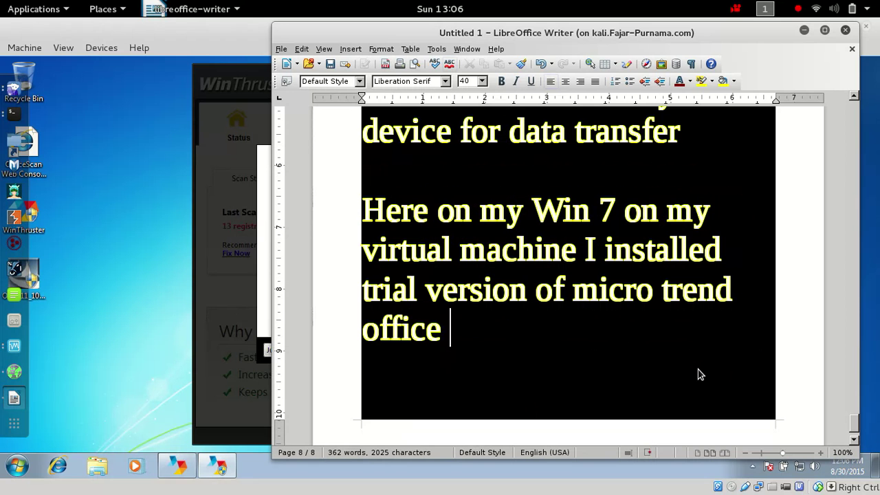
Extend the sentence with the words "was the source I found why usb".
type(" wa")
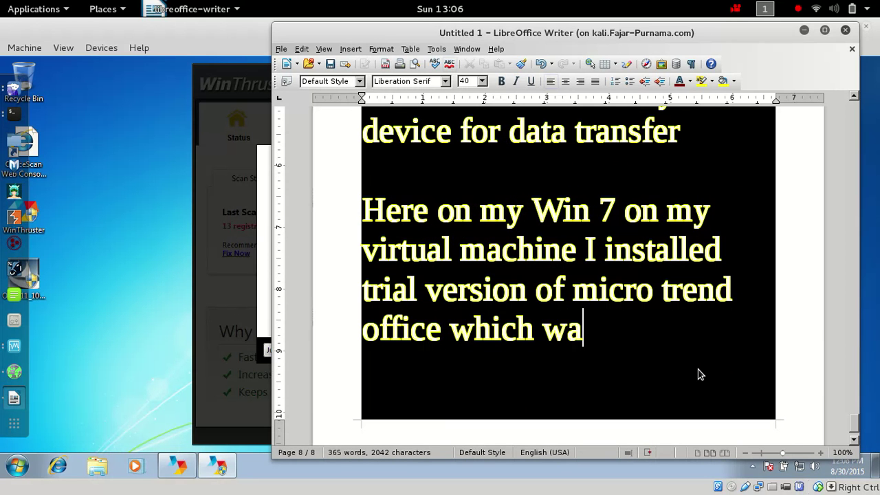
type("s the s")
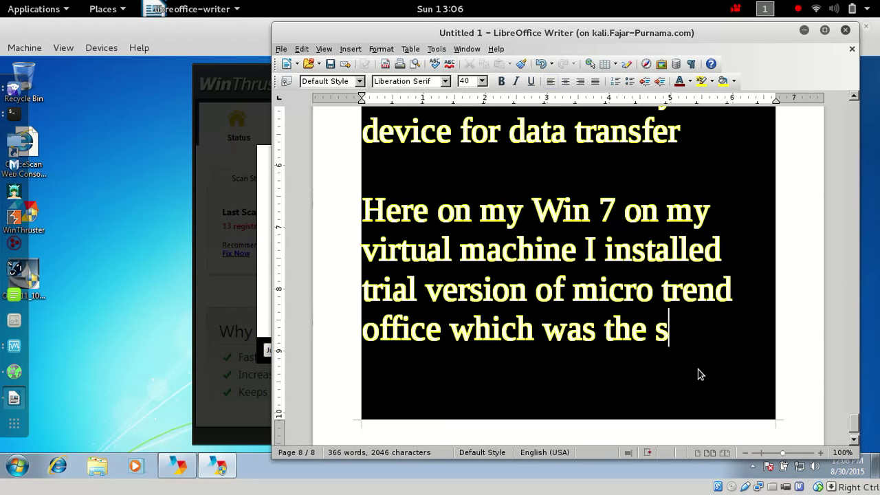
type("ource I fo")
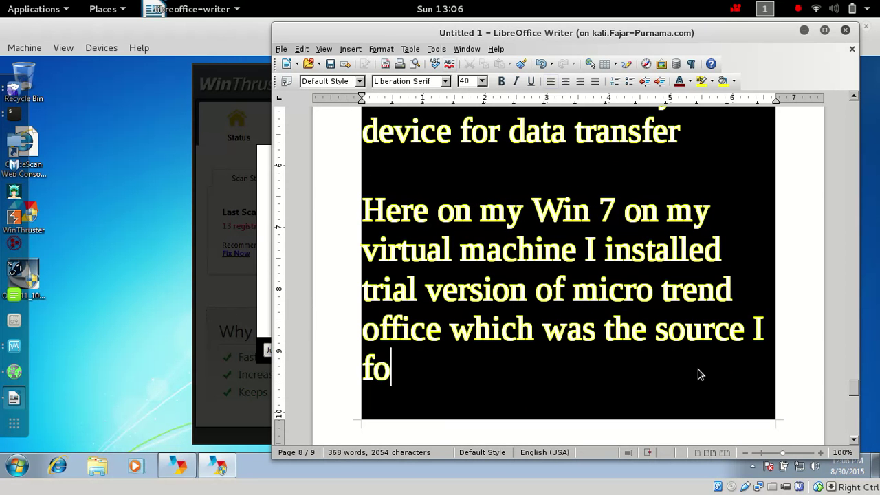
type("und why")
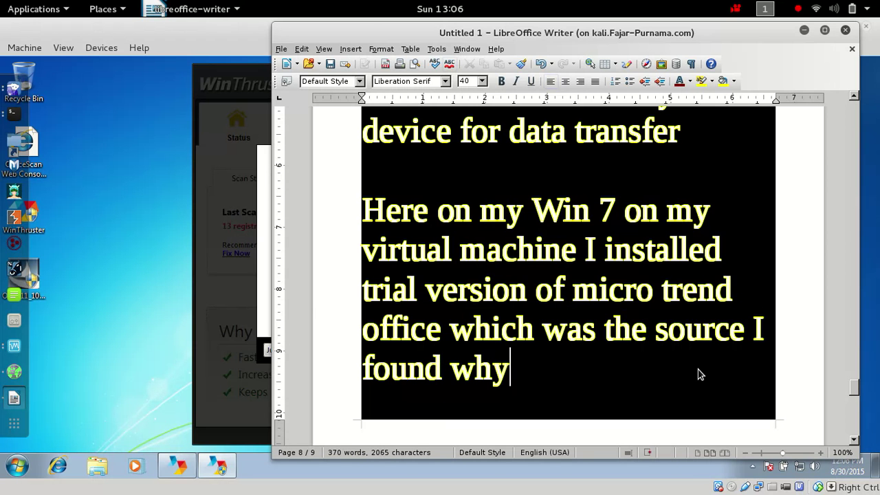
type(" usb ")
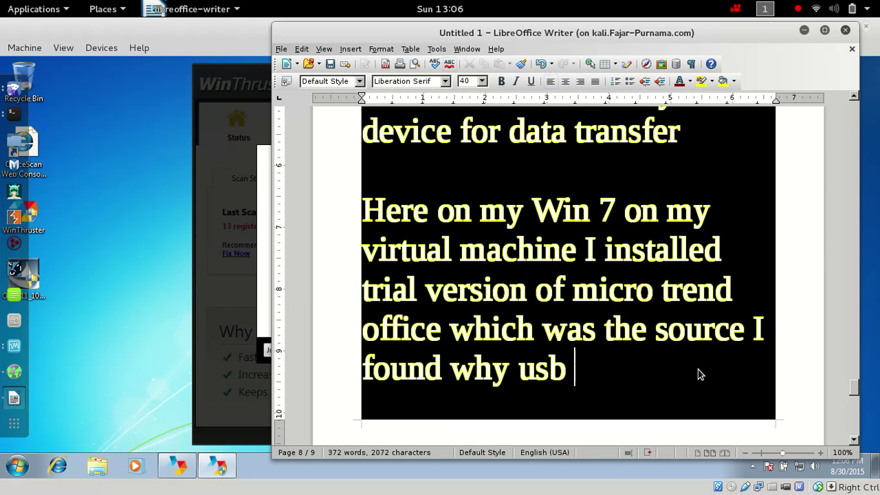
Finish the sentence with "tranfer was disabled", correcting typing slips along the way.
type("trafe")
key("BackSpace")
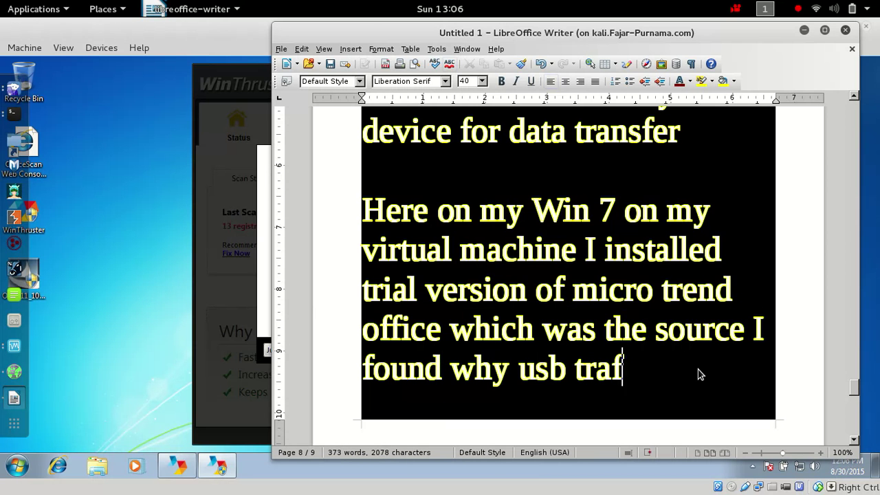
key("BackSpace")
type("nfres")
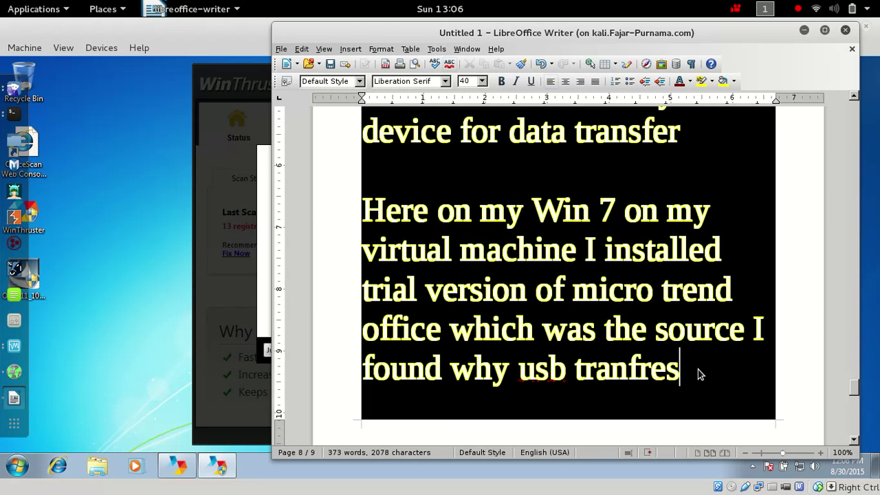
key("BackSpace")
key("BackSpace")
key("BackSpace")
type("er ")
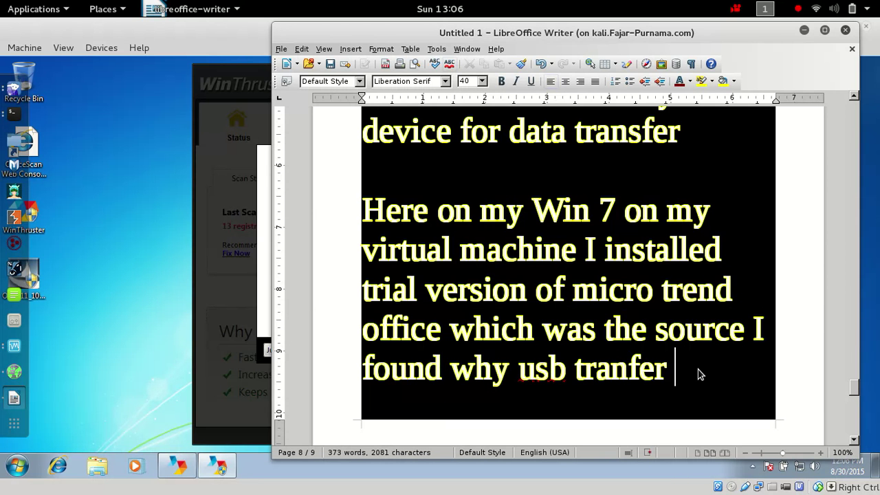
type("was n")
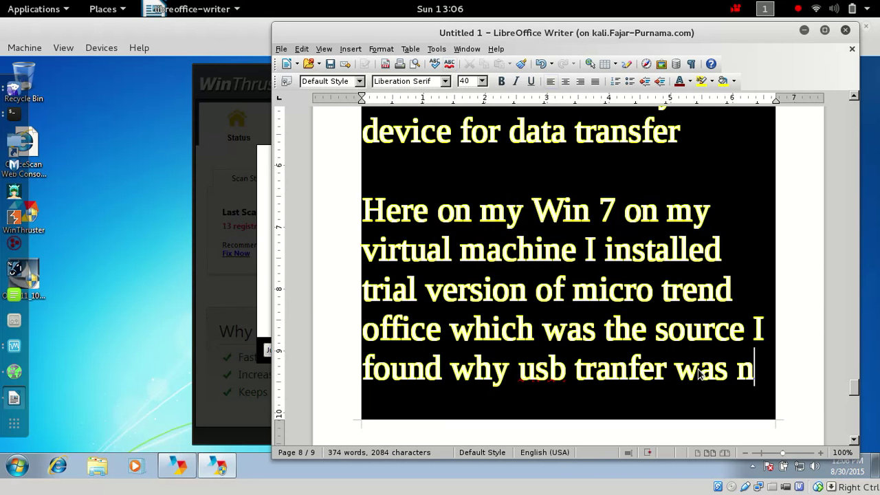
key("BackSpace")
type("di")
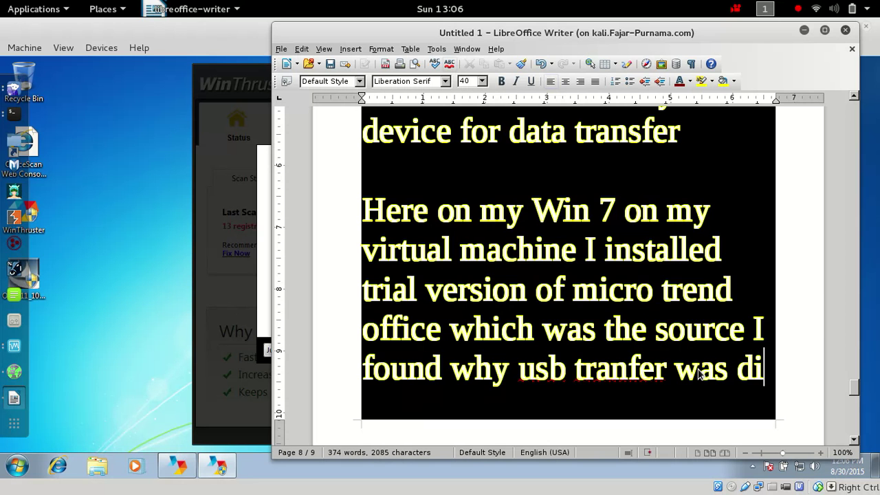
type("sabled")
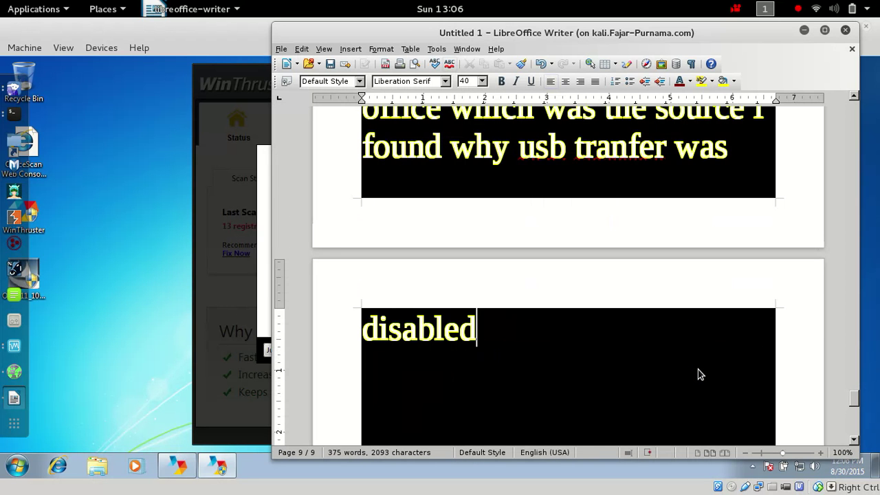
Switch to the Windows 7 virtual machine, uninstall WinThruster completely without accepting the free fix offer, and close the browser window it opens.
left_click(111, 189)
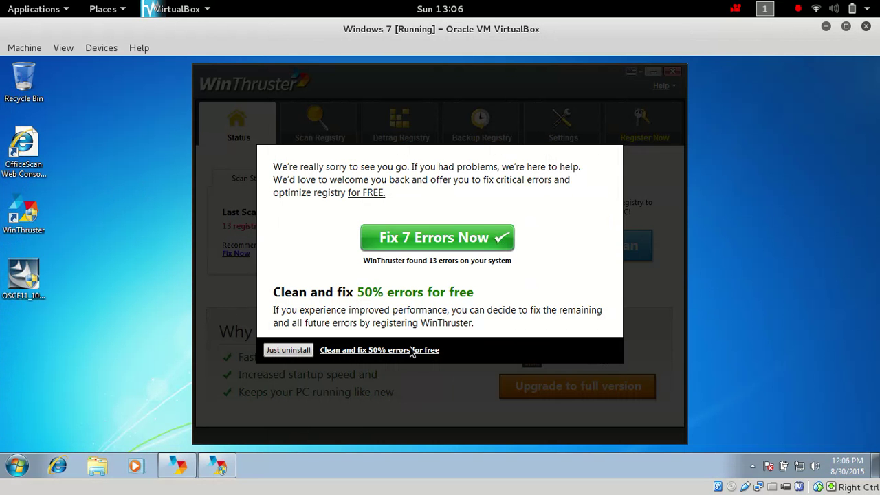
left_click(305, 350)
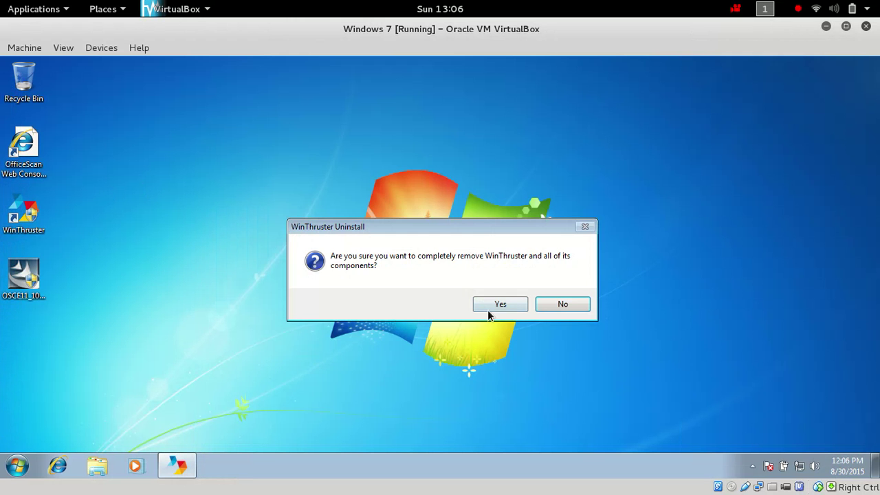
left_click(493, 305)
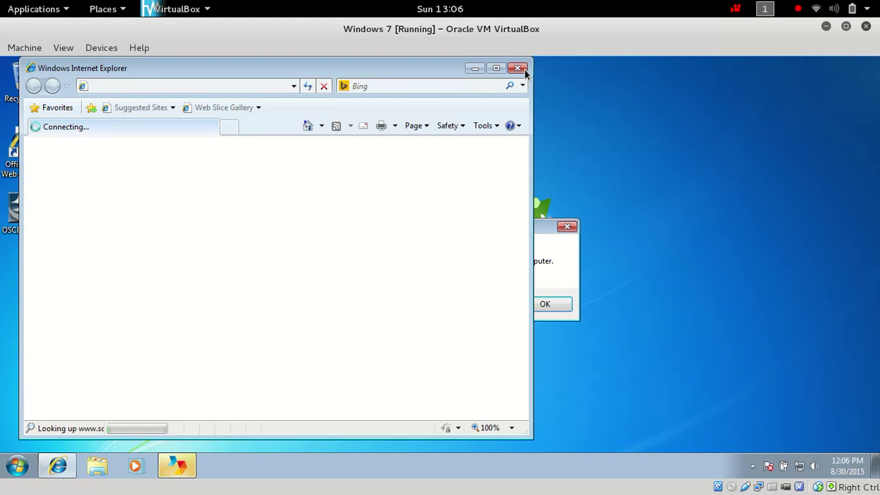
left_click(521, 72)
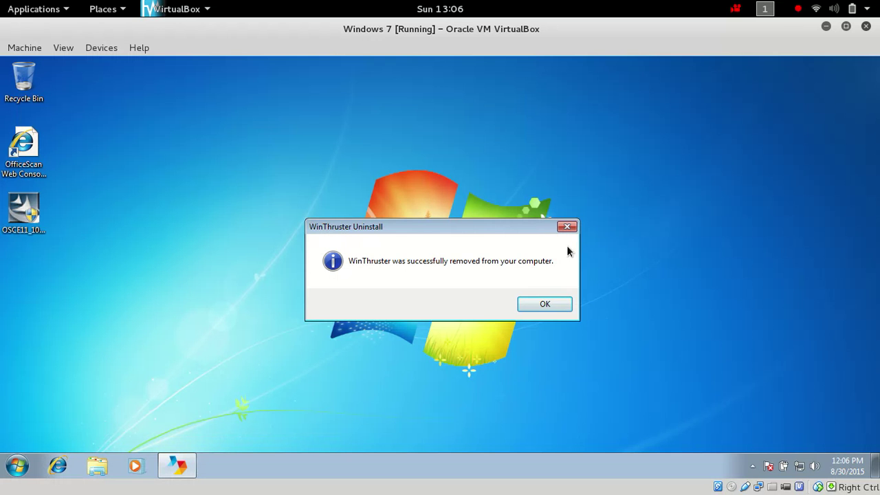
left_click(556, 304)
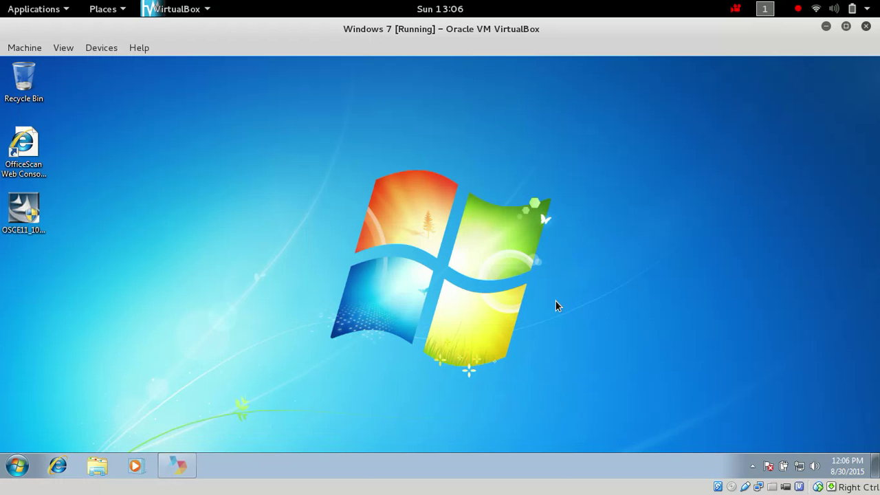
Open the Trend Micro OfficeScan agent console from its notification icon and shift its window slightly upward.
left_click(754, 465)
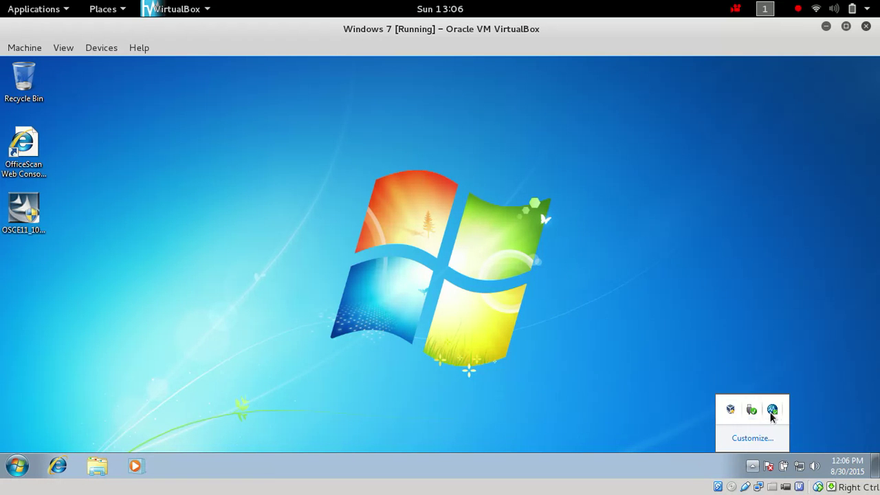
mouse_move(772, 415)
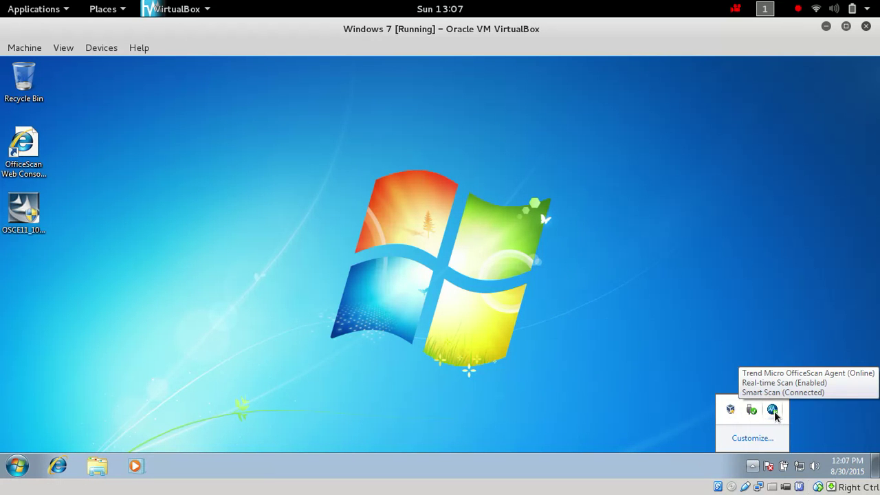
right_click(774, 413)
left_click(743, 316)
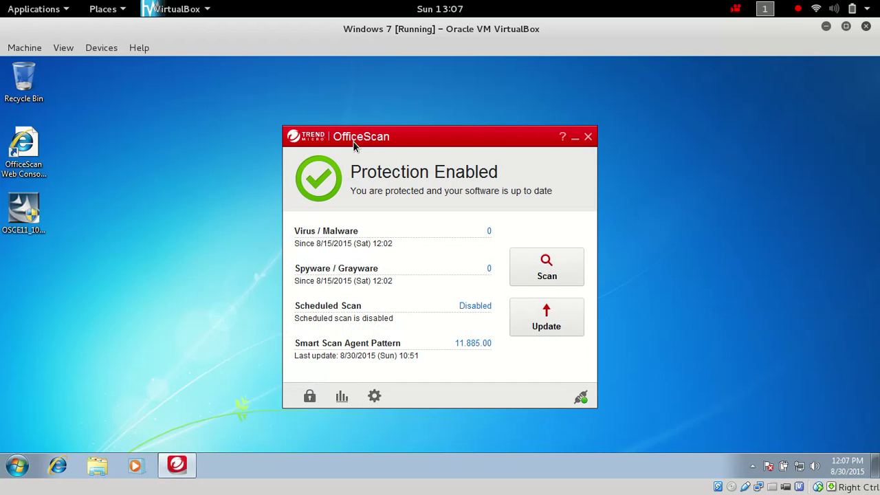
left_click_drag(353, 144, 348, 131)
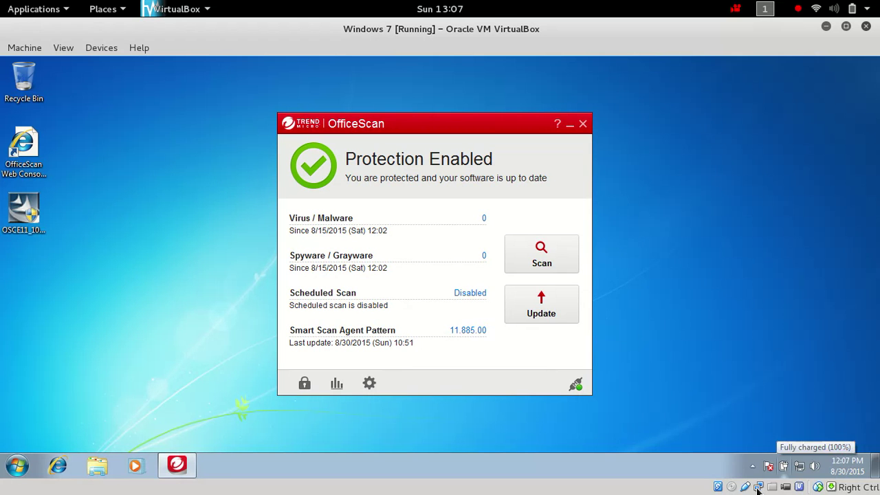
Attach the USB storage drive to the virtual machine and bring up the AutoPlay options for drive E:.
left_click(786, 489)
left_click(733, 457)
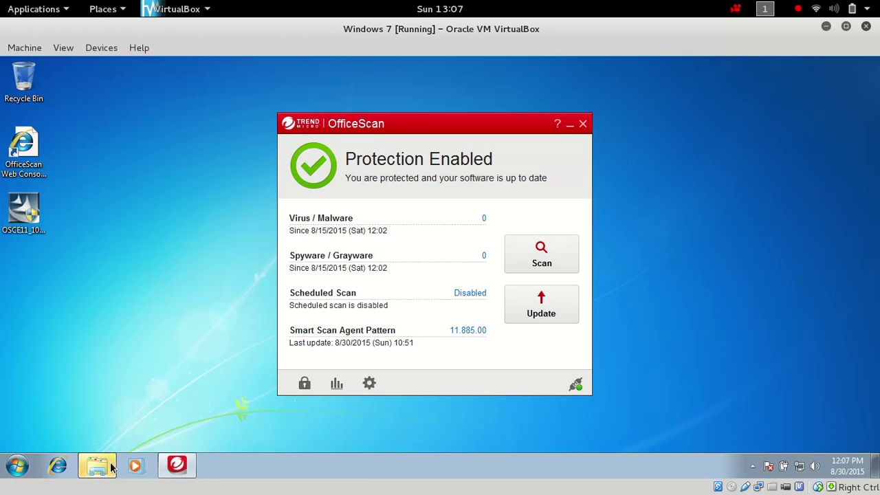
left_click(417, 295)
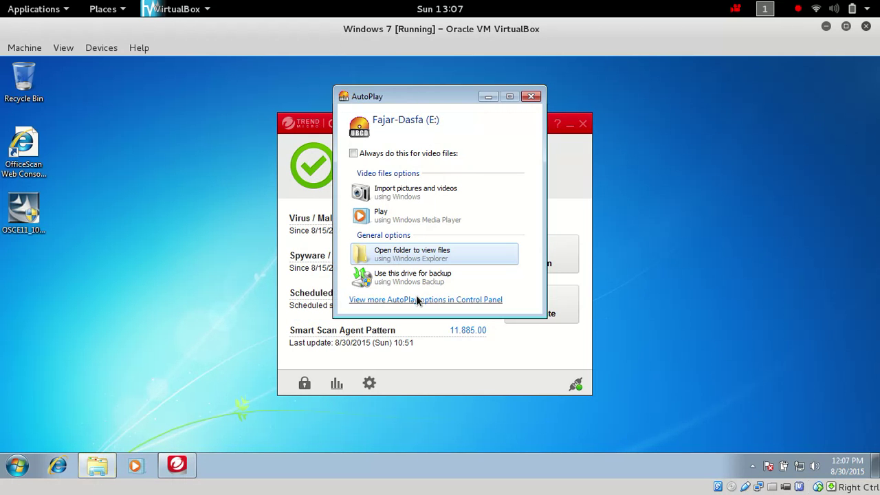
Open drive E: in Windows Explorer and try to copy the Naruto Shippuuden 426 video into the Documents library.
left_click(450, 254)
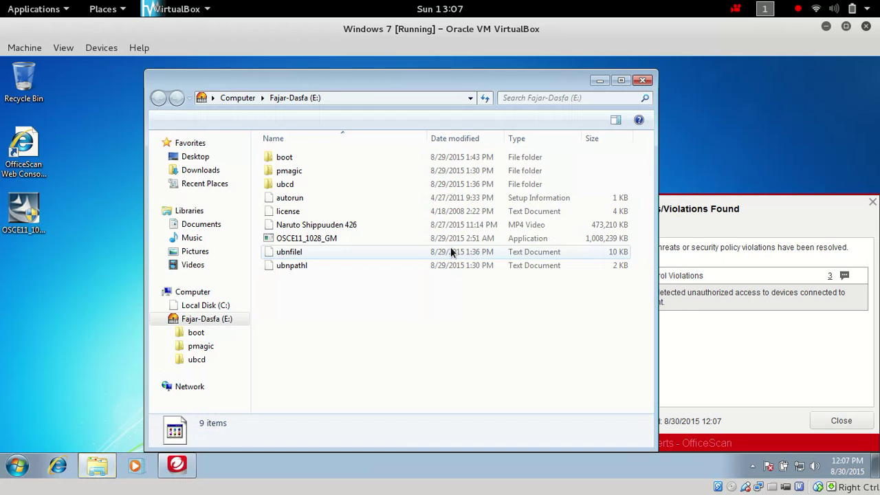
left_click(303, 230)
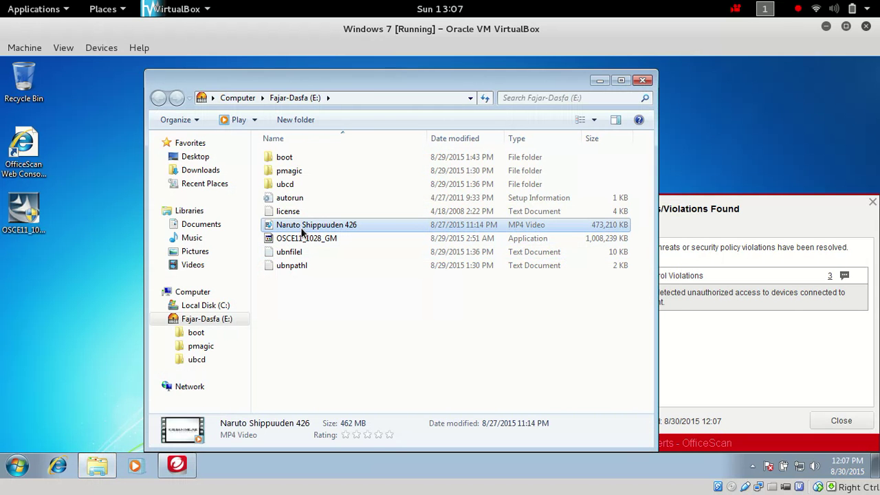
left_click(17, 466)
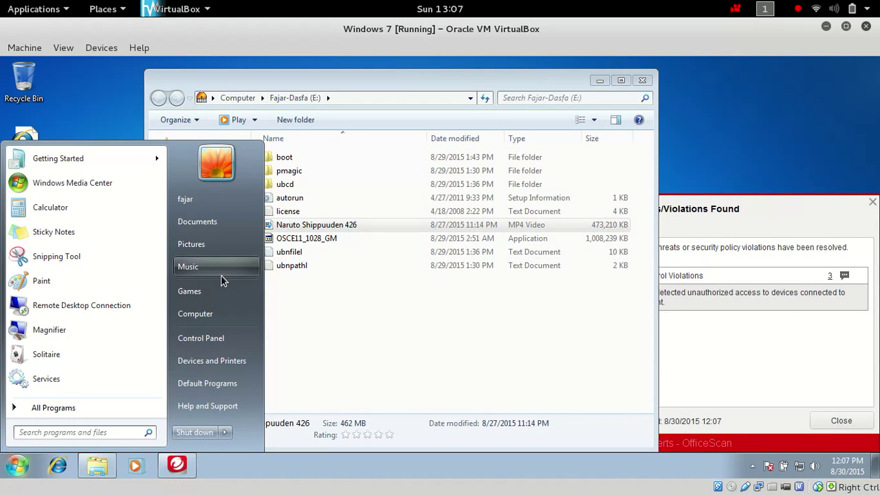
left_click(218, 224)
key("ctrl+v")
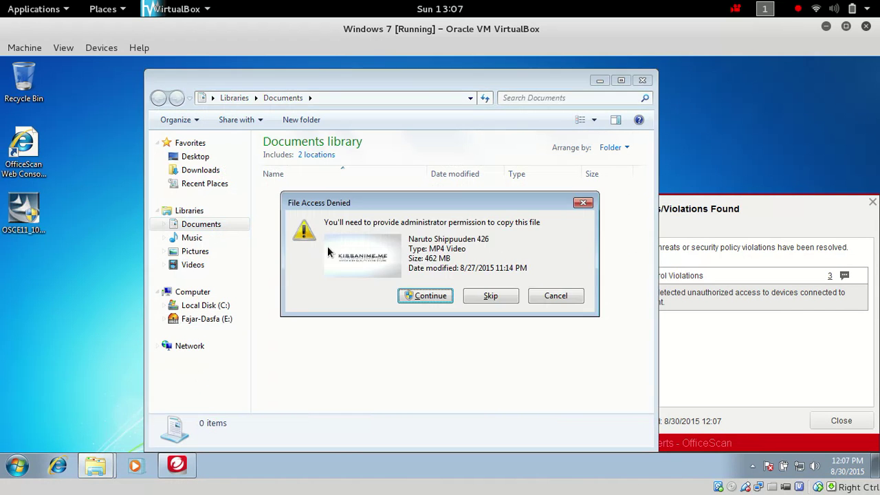
Retry the denied video copy with administrator permission and cancel the transfer.
left_click(428, 296)
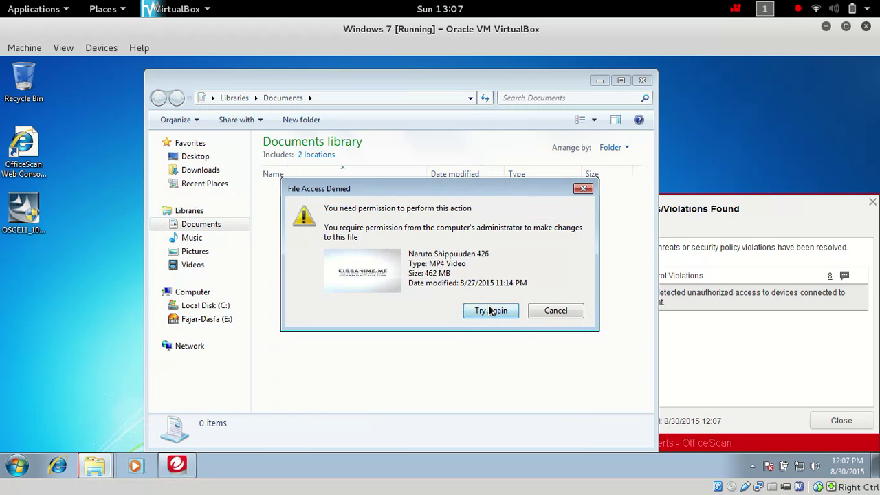
left_click(490, 310)
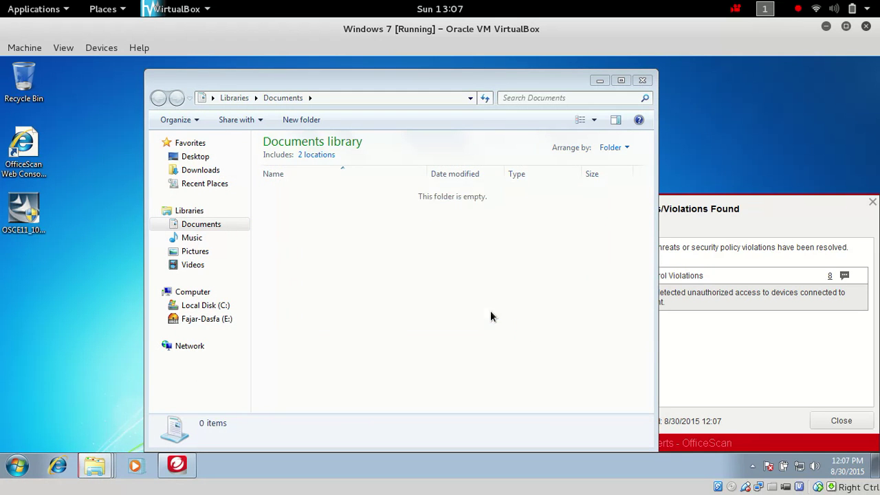
left_click(584, 189)
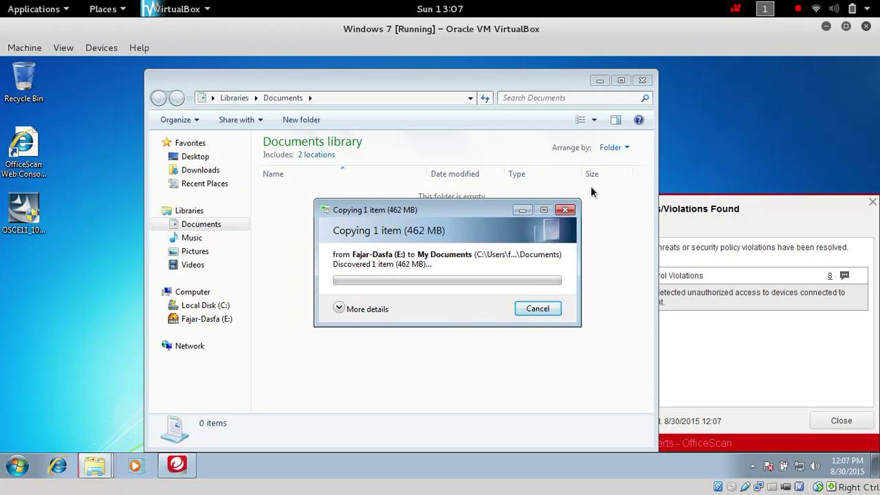
left_click(546, 309)
Switch to the Writer document and start a new paragraph below "disabled" reading "There, it's disabled.".
key("super")
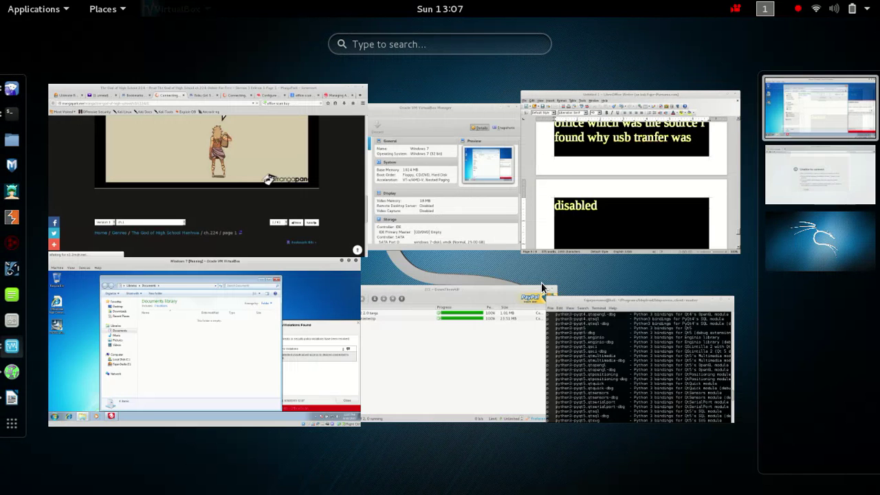
left_click(597, 204)
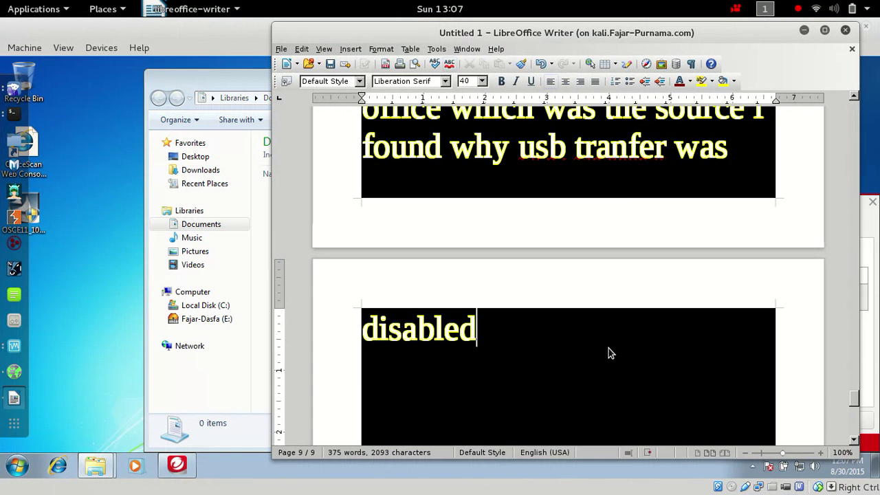
type("There")
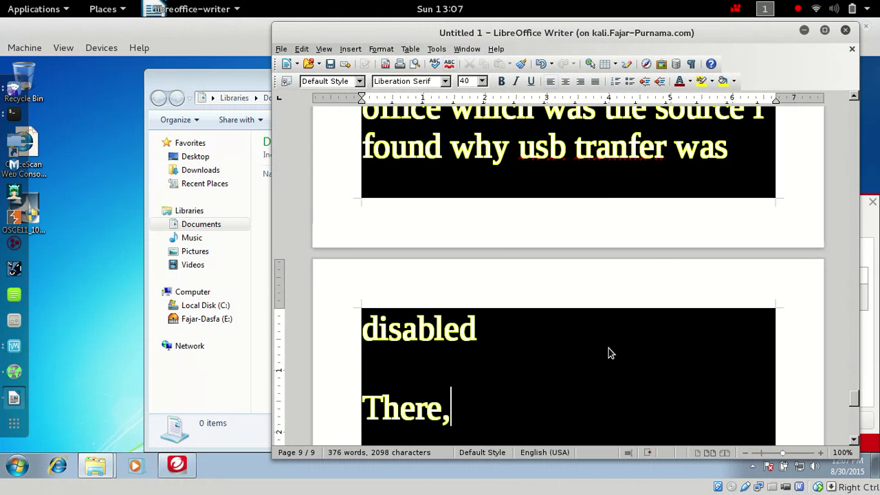
type(", ")
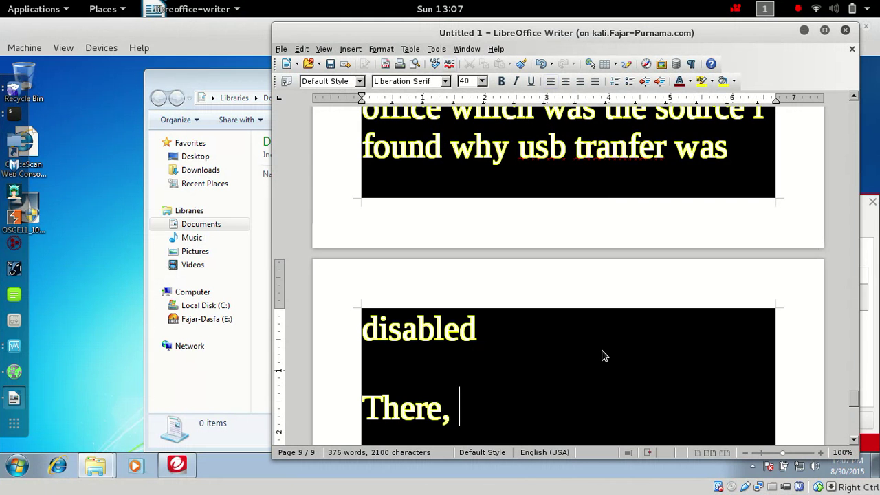
type("it's disabled.")
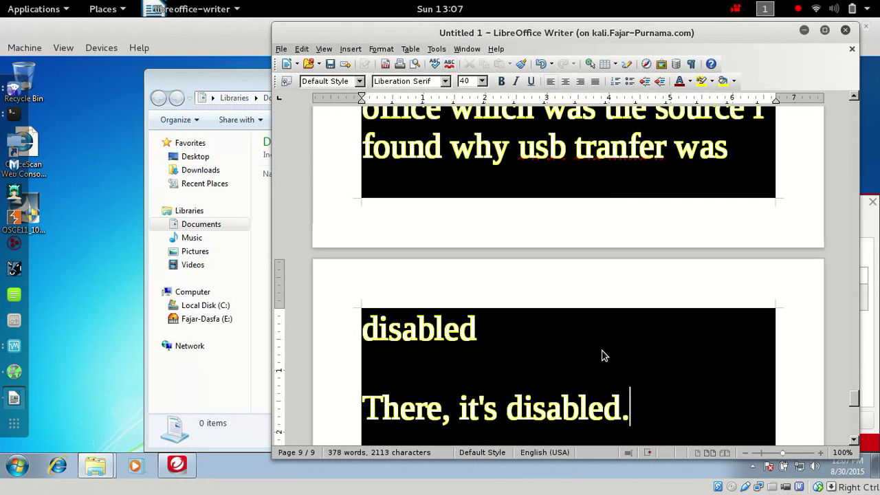
Replace "it's disabled." in the new paragraph with "I cannot copy.".
key("BackSpace")
key("BackSpace")
key("BackSpace")
key("BackSpace")
key("BackSpace")
key("BackSpace")
key("BackSpace")
key("BackSpace")
key("BackSpace")
key("BackSpace")
key("BackSpace")
key("BackSpace")
key("BackSpace")
key("BackSpace")
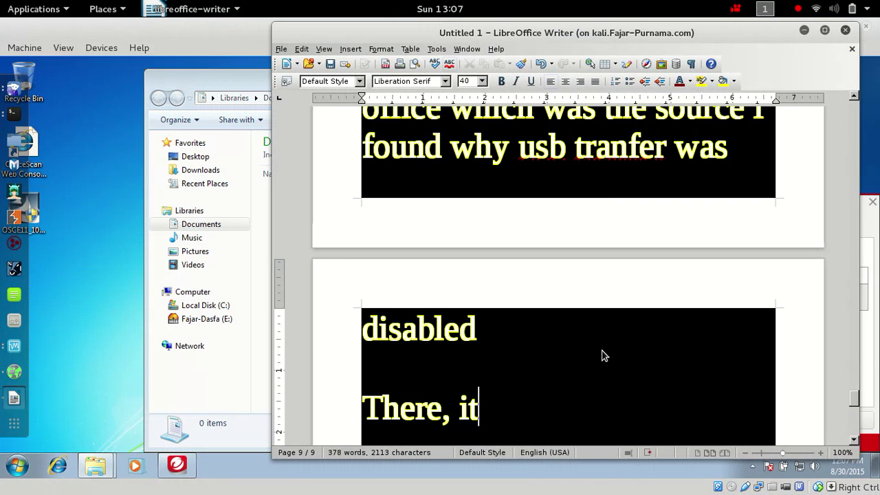
type("I cann")
type("ot copy")
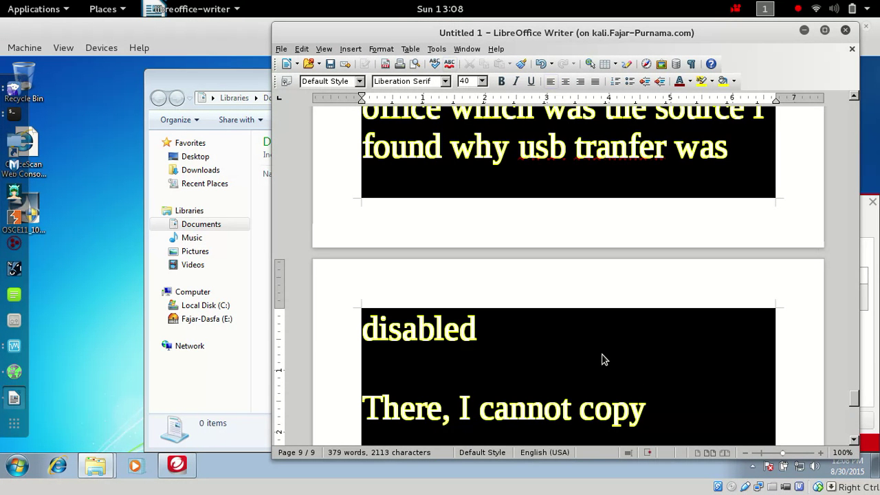
type(".")
scroll(345, 337, "down", 3)
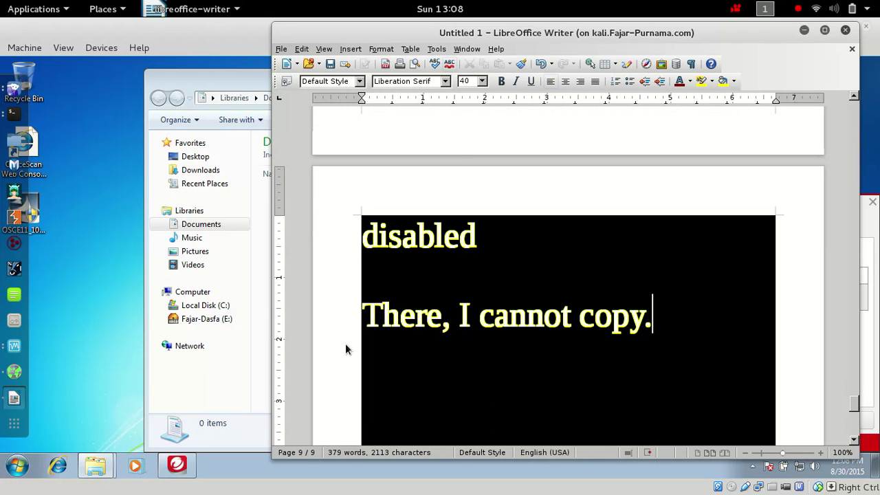
Return to the Windows 7 virtual machine and close both Explorer windows, the OfficeScan violations alert and the OfficeScan agent console.
left_click(135, 318)
left_click(642, 81)
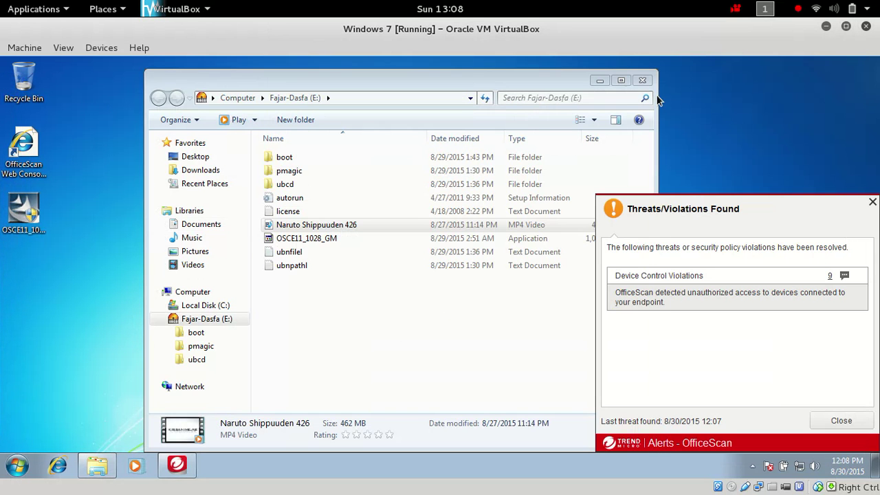
left_click(873, 202)
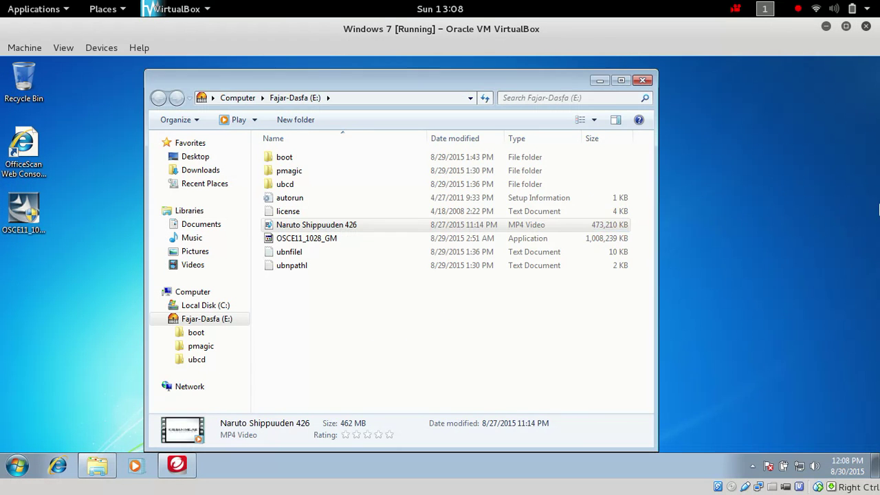
left_click(642, 80)
left_click(583, 124)
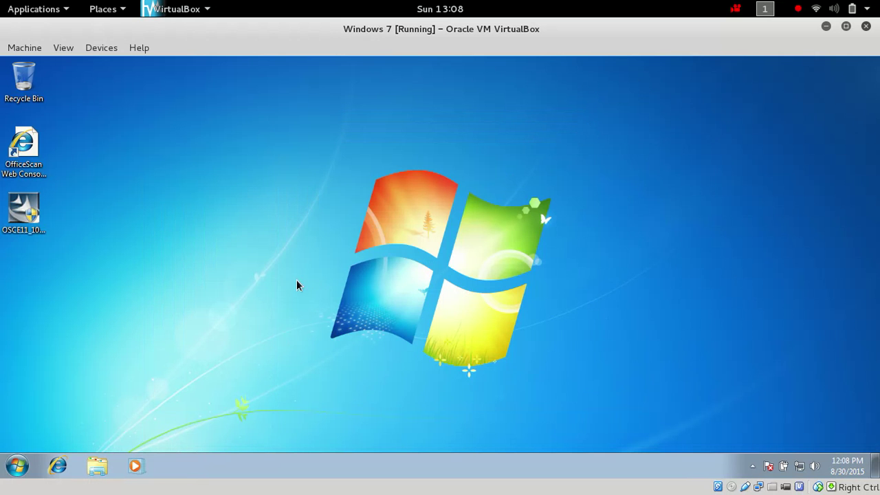
Restart Windows 7 in the virtual machine.
left_click(12, 473)
mouse_move(232, 429)
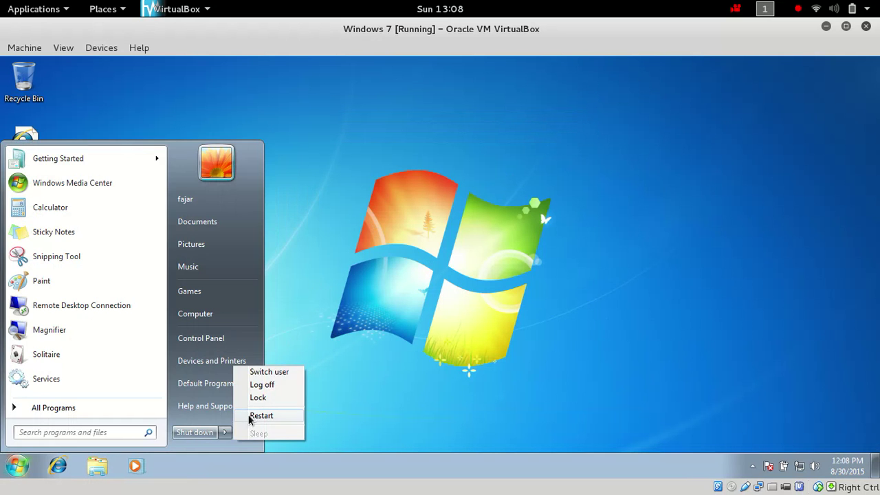
left_click(248, 417)
Switch to the Writer document and append the sentence "I found out that this security software took a while to start.".
key("super")
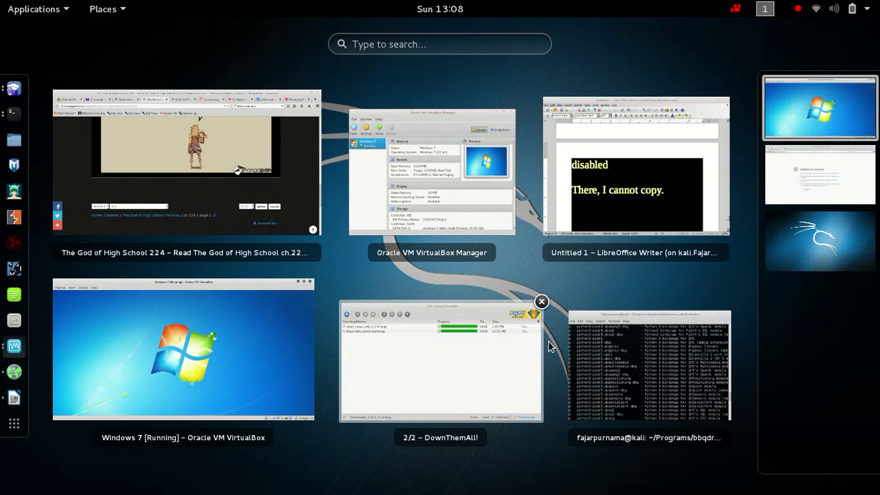
left_click(643, 176)
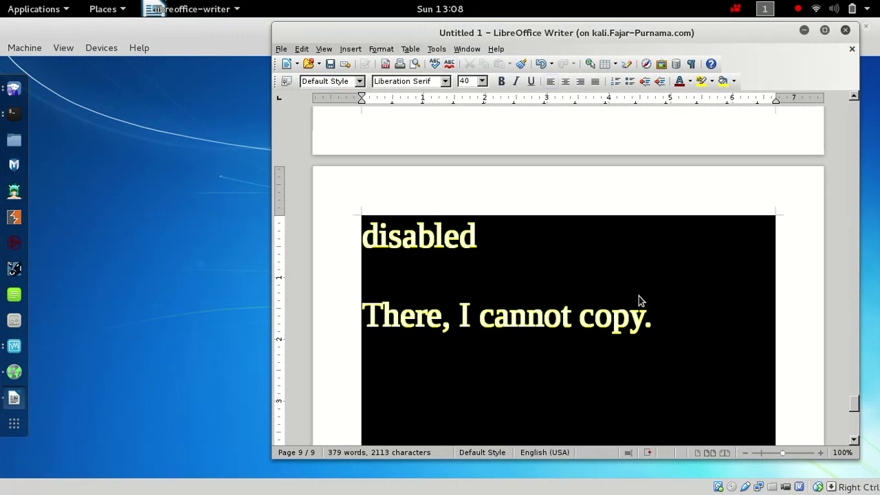
type("I found out that th")
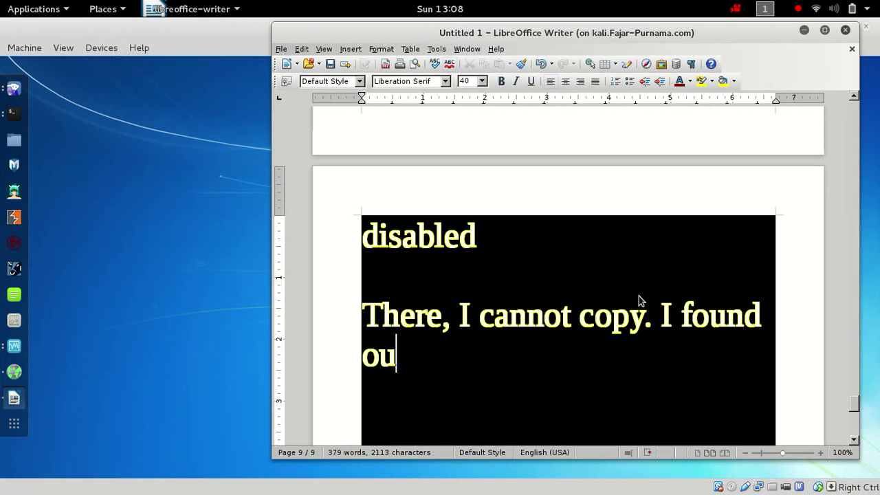
type("is th")
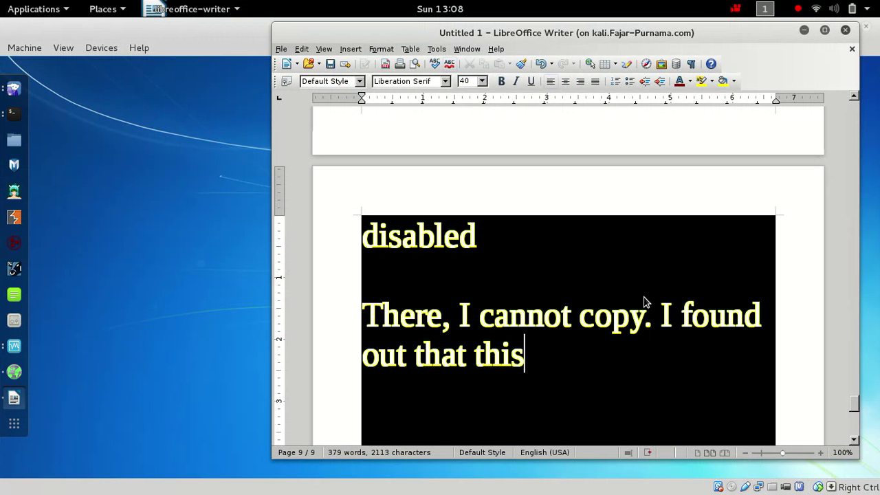
key("BackSpace")
key("BackSpace")
type("security ")
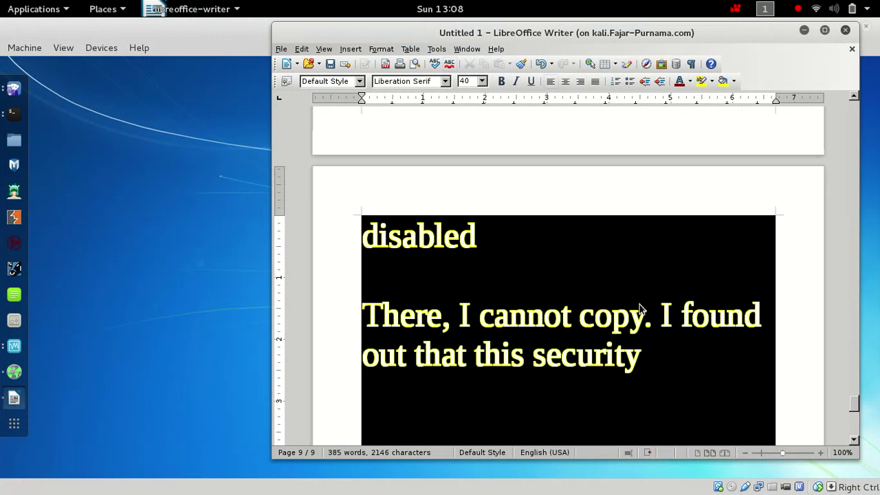
type("softwar")
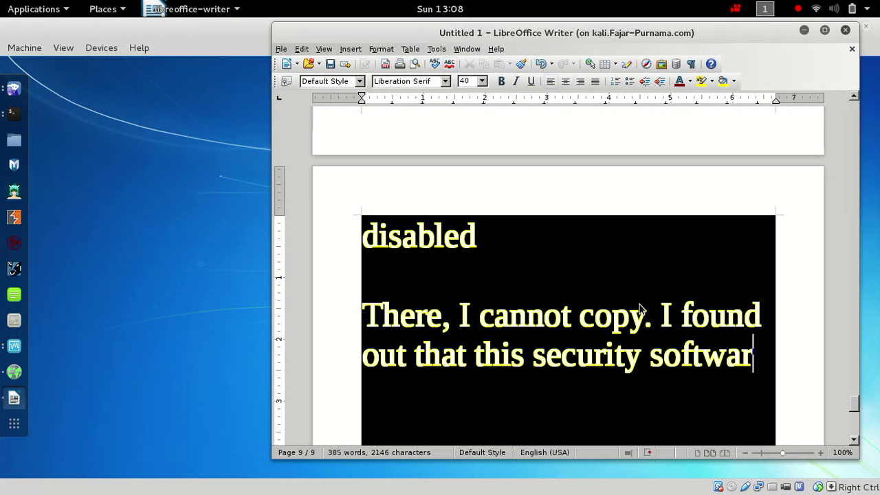
type("e took a w")
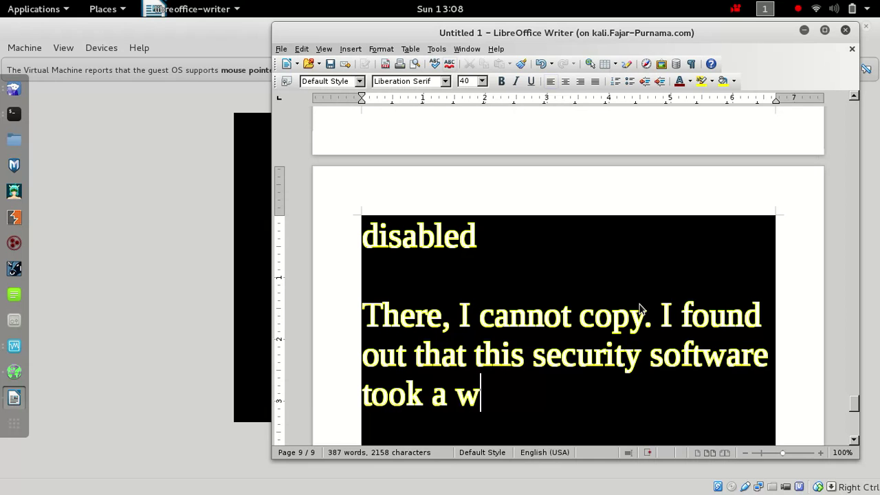
type("hile to st")
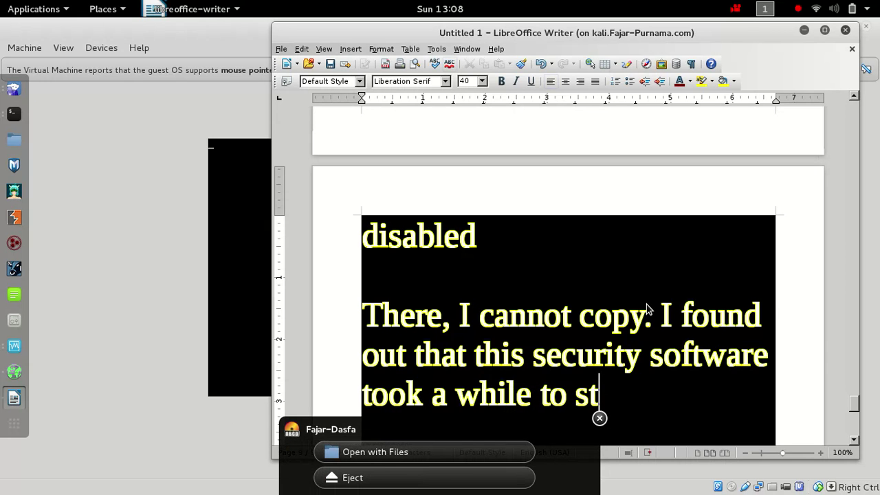
type("art. ")
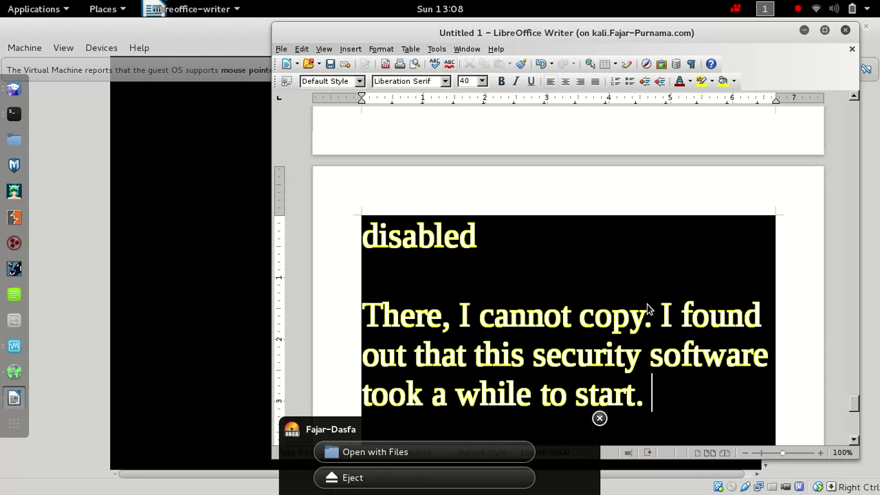
Start a quotation after the last sentence in Writer with "“Actually you have few minutes".
type("\"Actual")
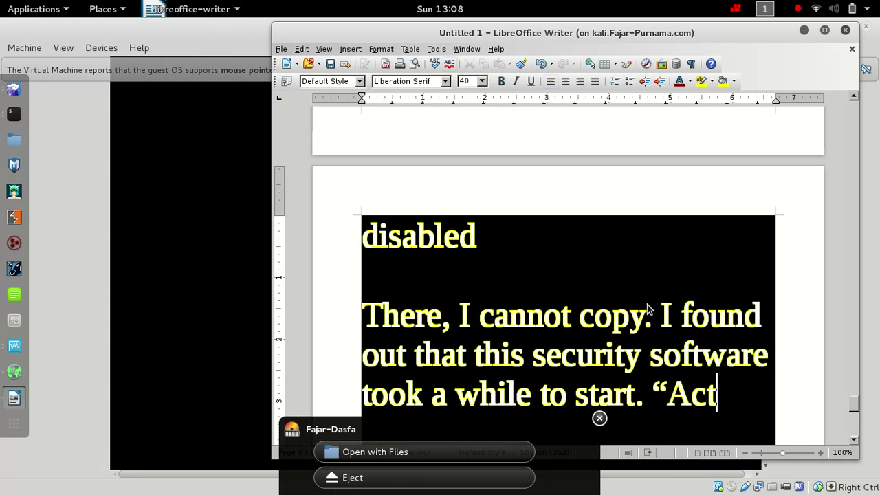
type("ly you ")
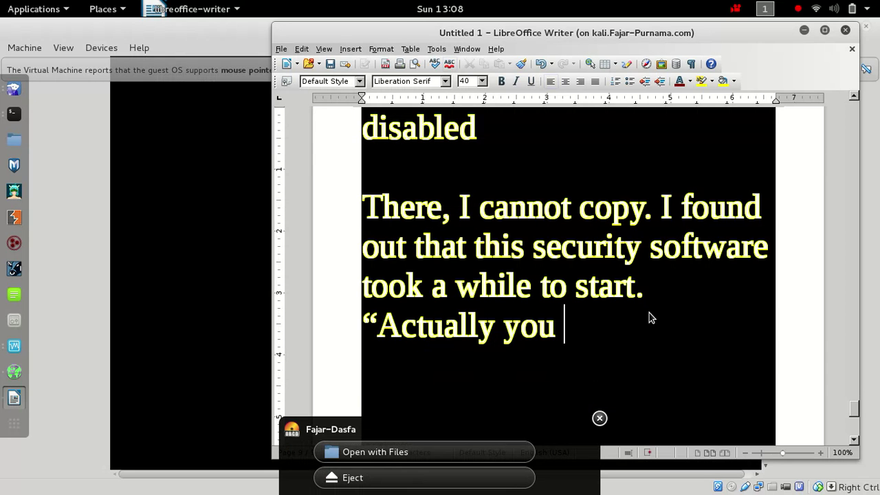
type("have fe")
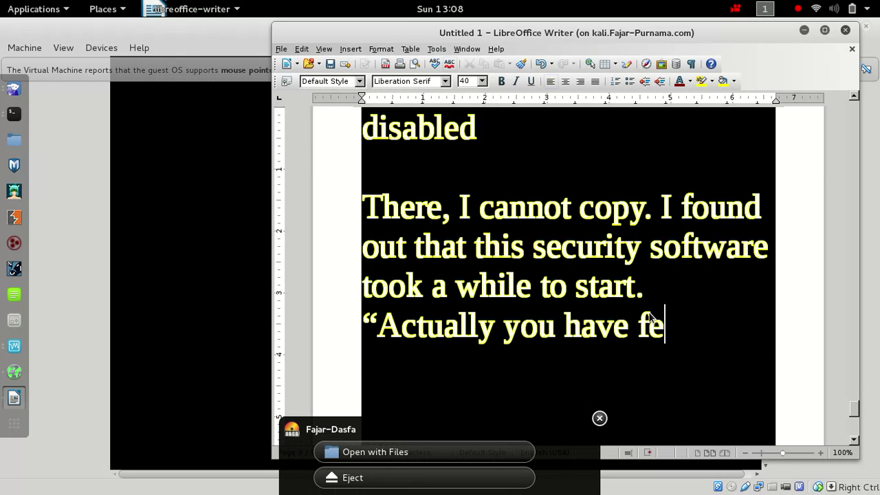
type("w minutes")
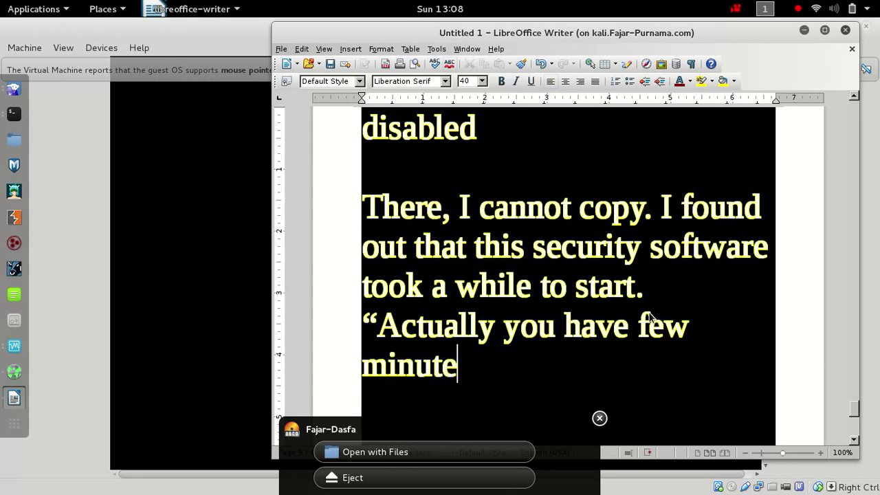
key("BackSpace")
key("BackSpace")
key("BackSpace")
key("BackSpace")
key("BackSpace")
key("BackSpace")
key("BackSpace")
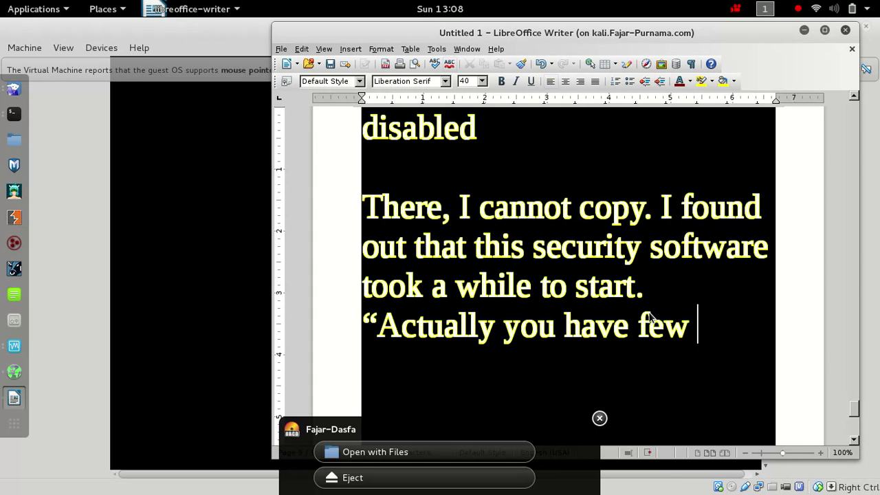
type("f")
key("BackSpace")
type("minute")
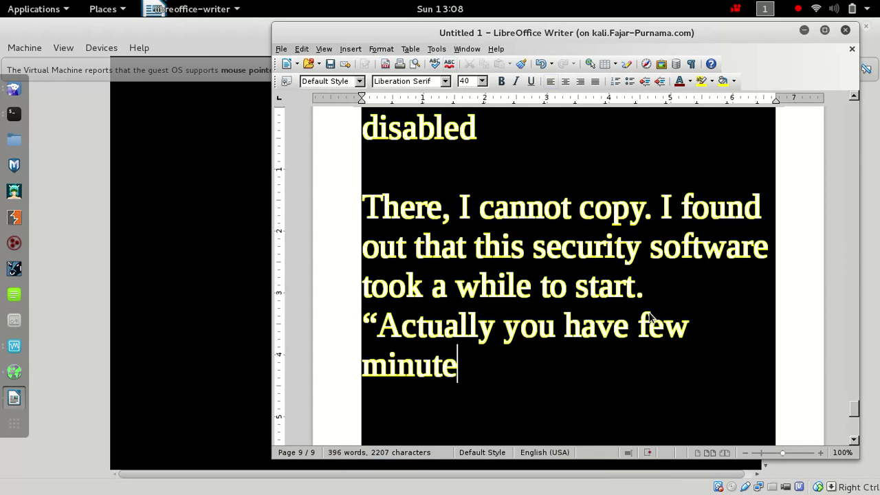
type("s to")
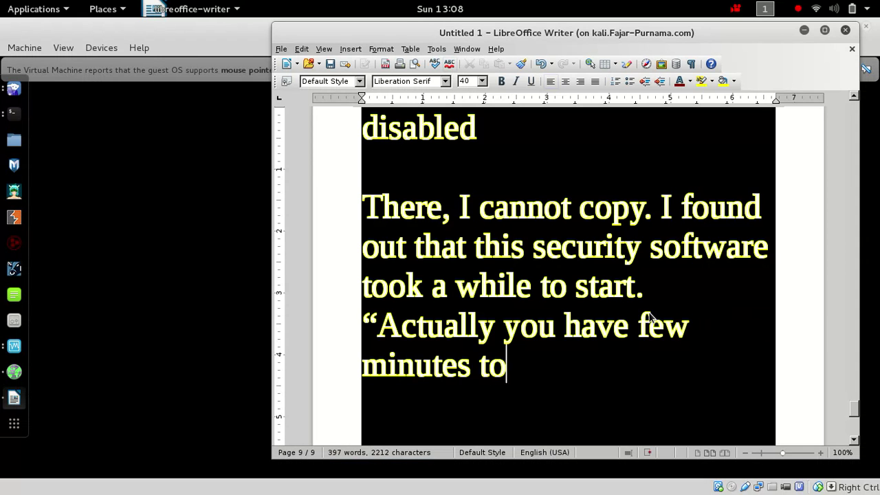
key("BackSpace")
key("BackSpace")
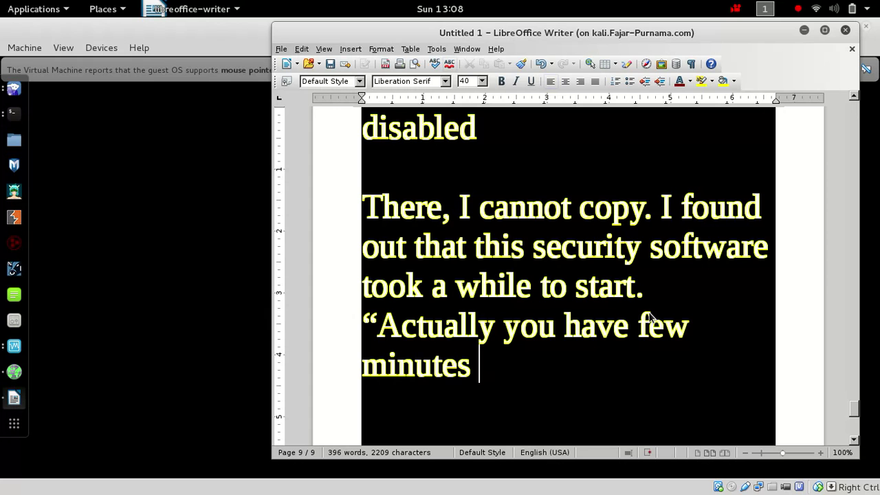
Complete the quotation with "from start for free transfer”" and highlight the whole quotation.
type("from start")
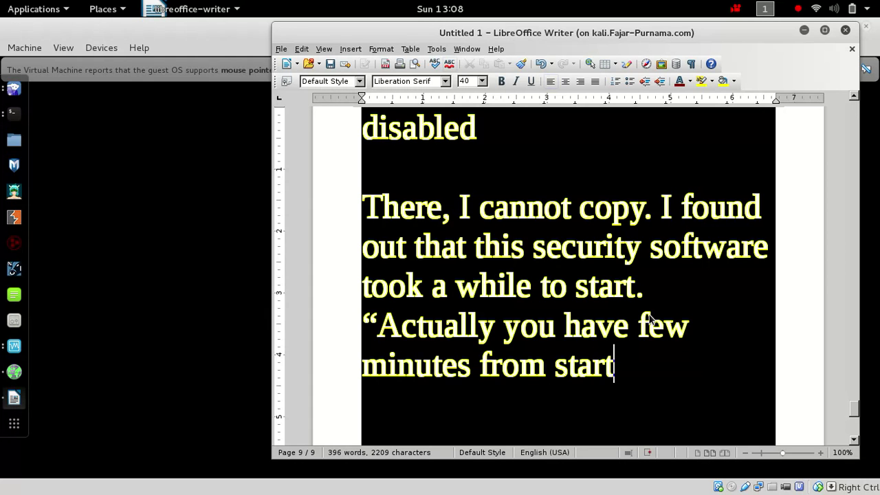
type(" for free")
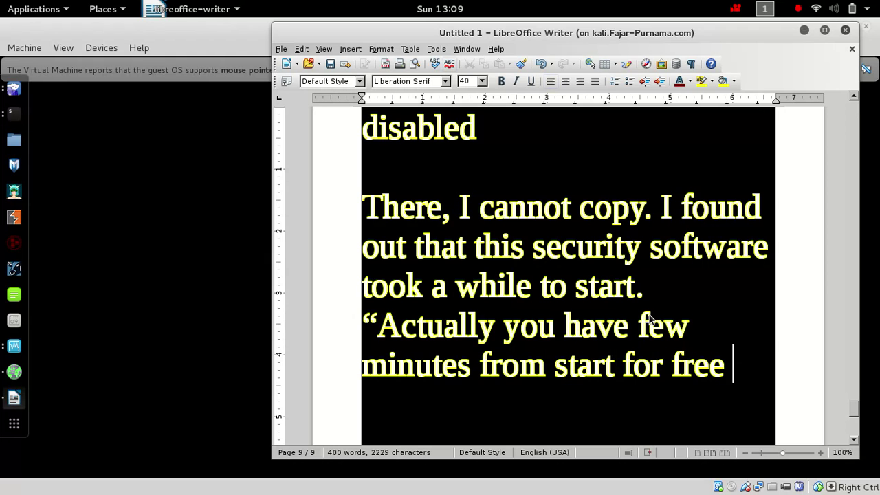
type(" t")
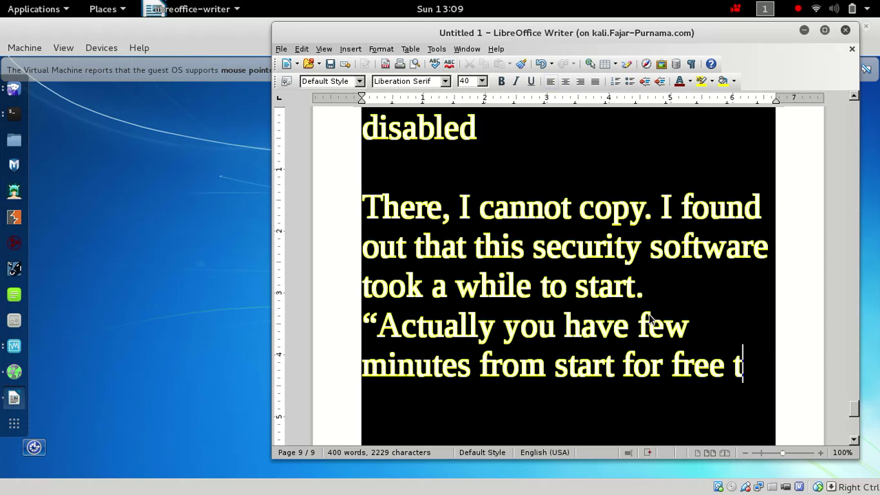
type("ransfer\"")
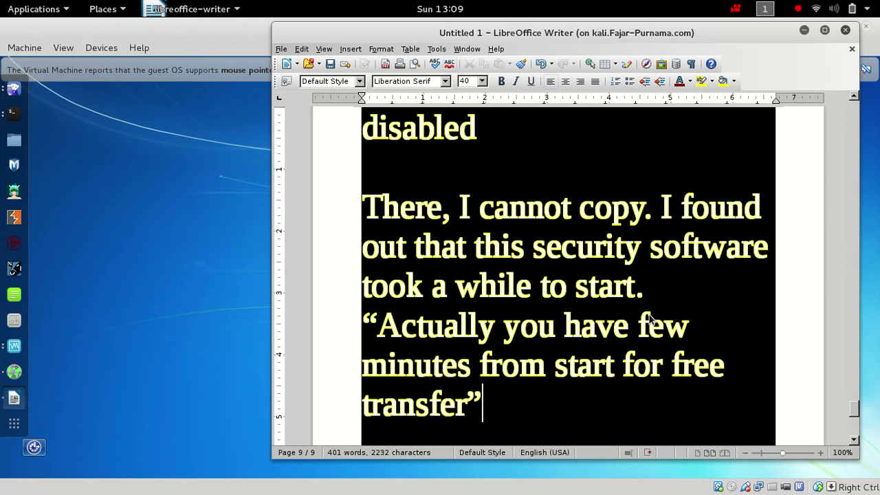
left_click_drag(523, 393, 375, 329)
Switch to the Windows 7 virtual machine and log on with the account's user name and password.
left_click(227, 313)
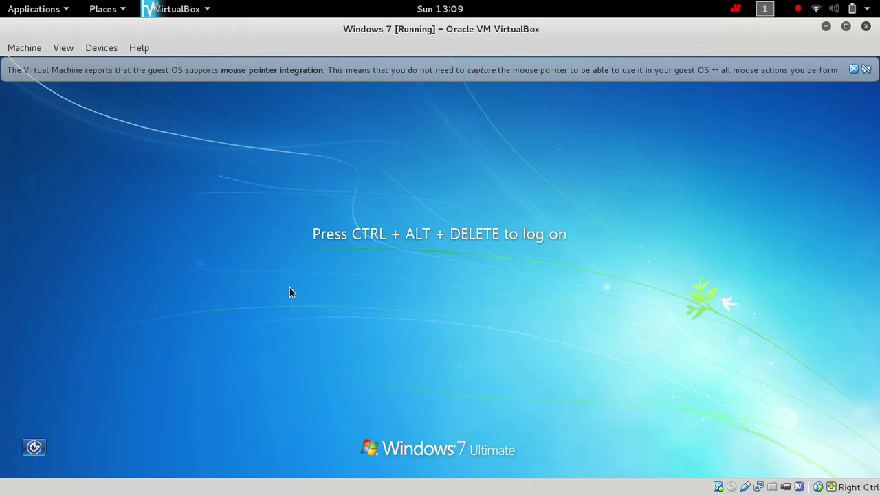
key("ctrl+Delete")
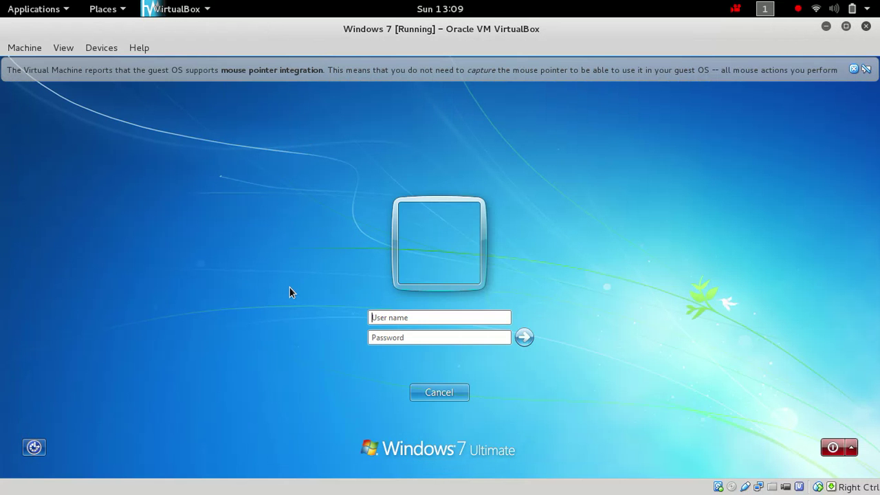
type("fajar")
left_click(406, 341)
type("********")
key("Return")
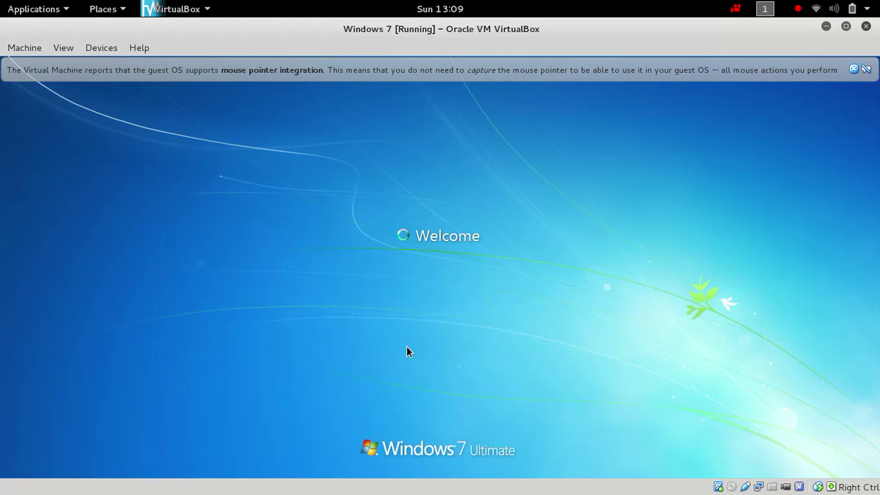
Return to the Writer document and add "(before the software starts)" after the quotation.
key("super")
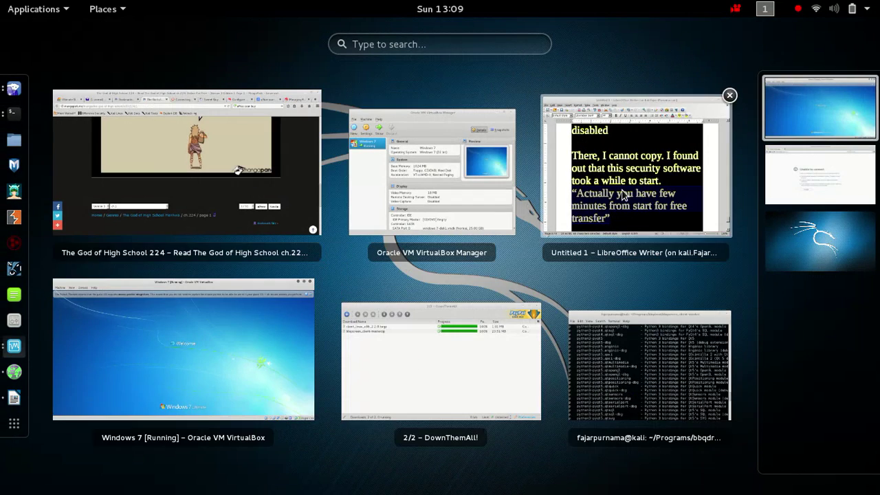
left_click(637, 168)
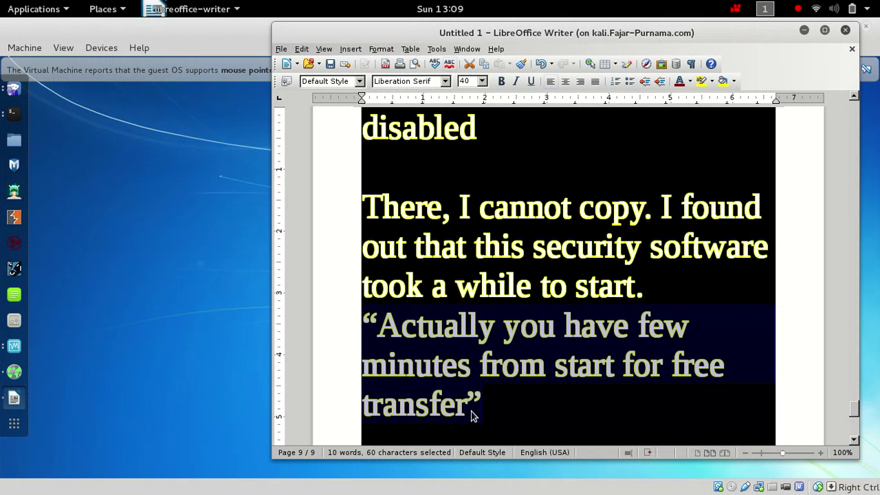
left_click(493, 410)
type("(before it")
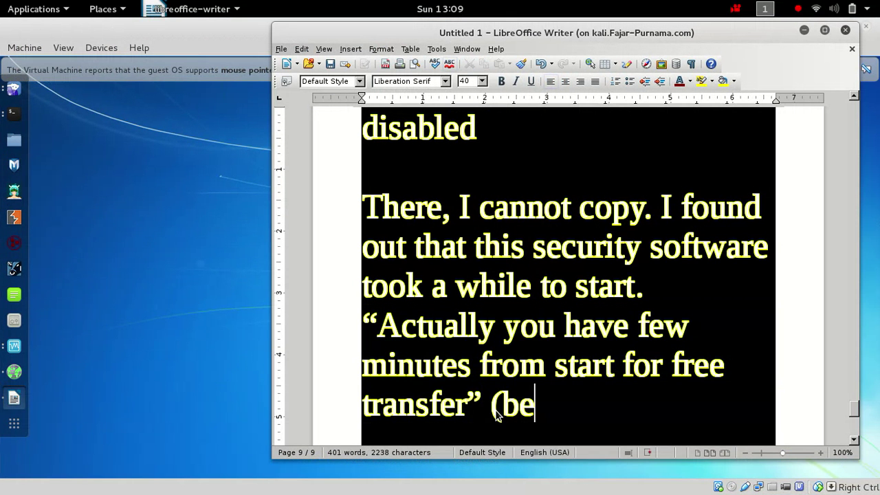
key("BackSpace")
key("BackSpace")
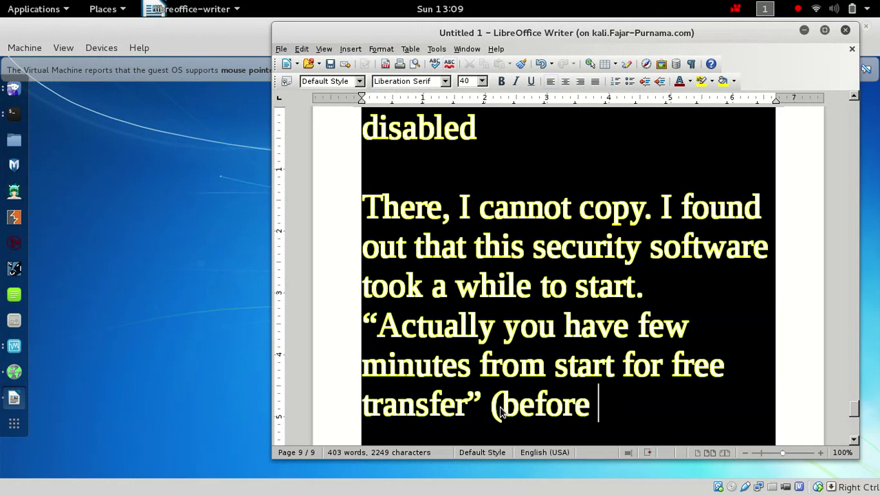
type("the software")
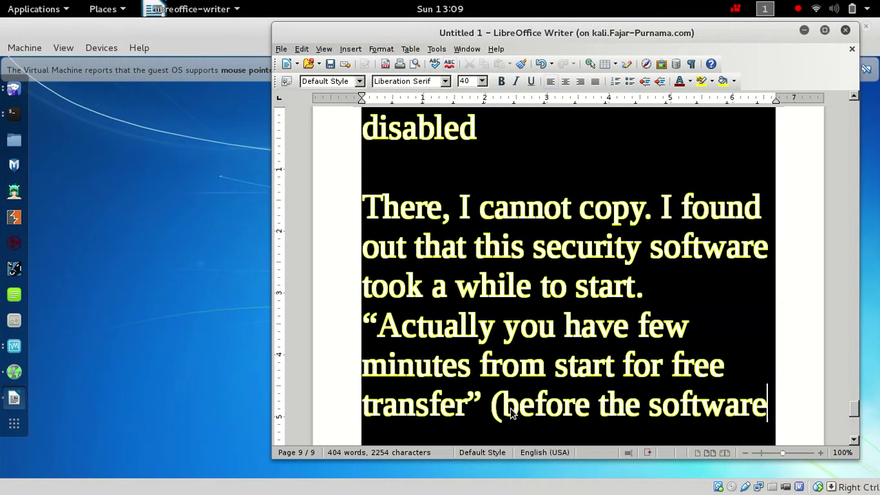
type(" starts)")
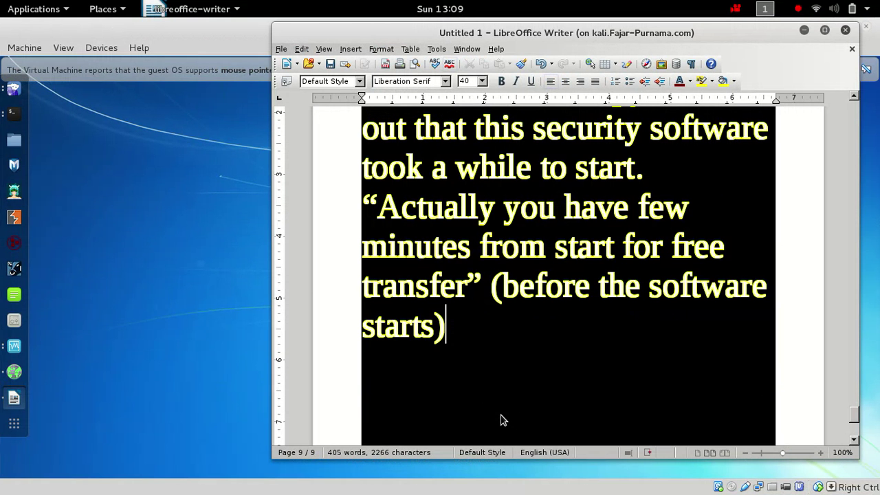
Start a new paragraph below with the capitalised text "VERY QUICKLY DISABLE THE UNAUTHORSI".
key("Return")
type("VERY ")
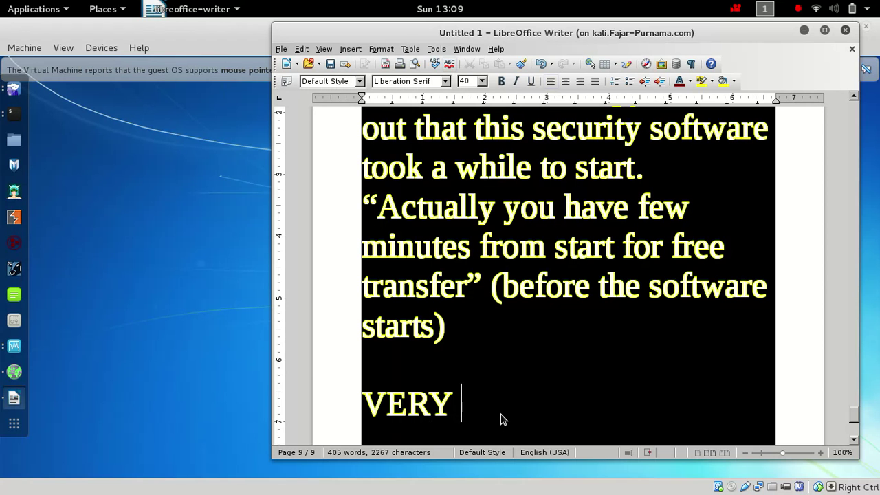
type("QUICKLY ")
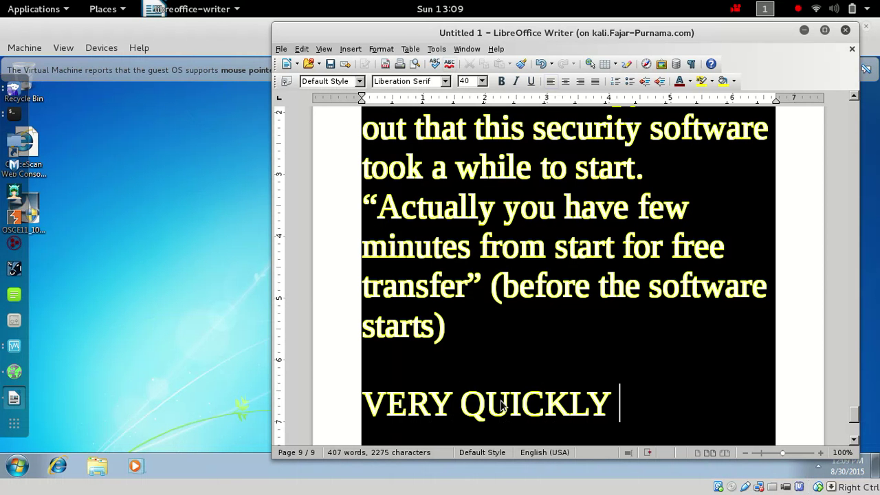
type("DISABLE THE UNT")
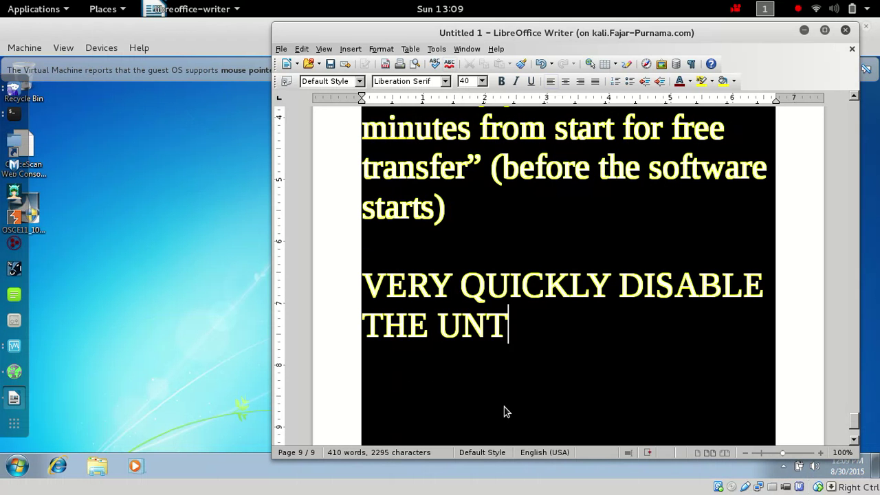
key("BackSpace")
type("AT")
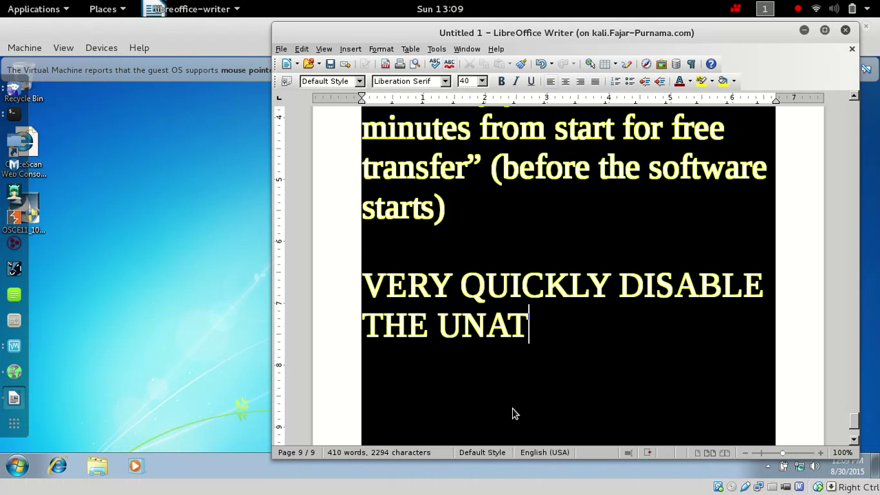
key("BackSpace")
type("UTHORSI")
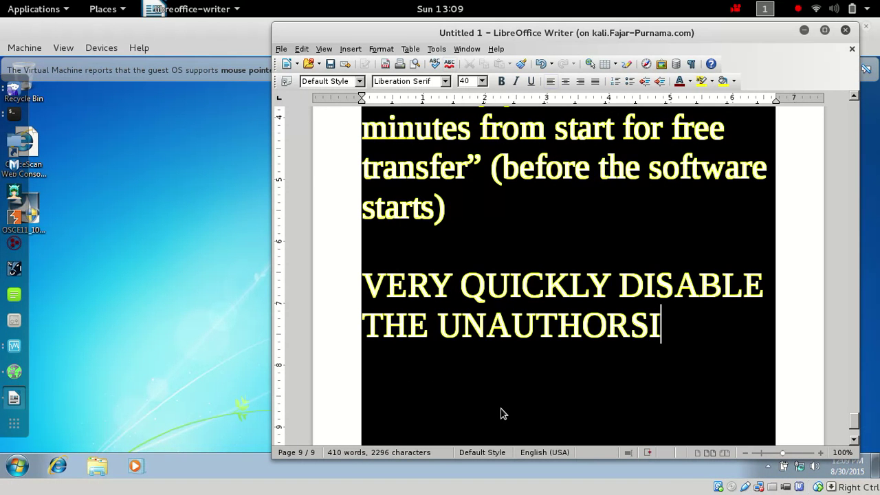
Switch to the Windows 7 virtual machine and open its Start menu.
left_click(163, 399)
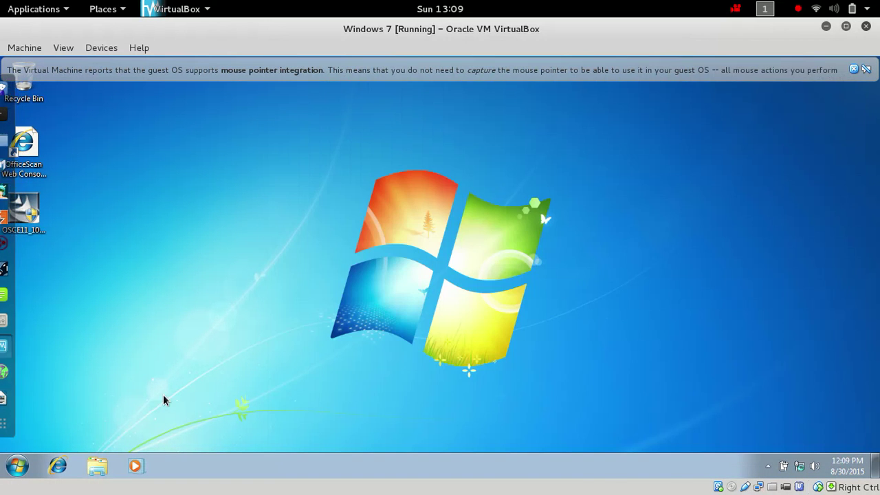
left_click(15, 468)
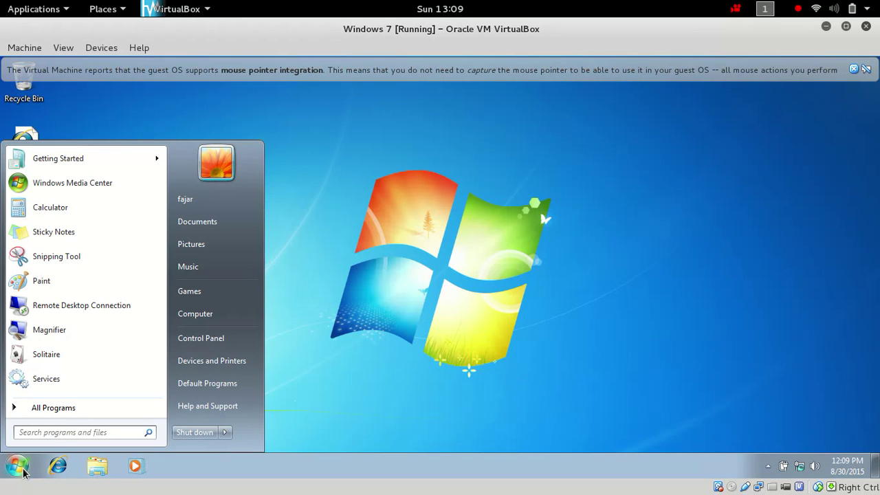
Return to the Writer document and correct the last word of the capitalised line to "UNAUTHORIZE".
key("super")
left_click(616, 231)
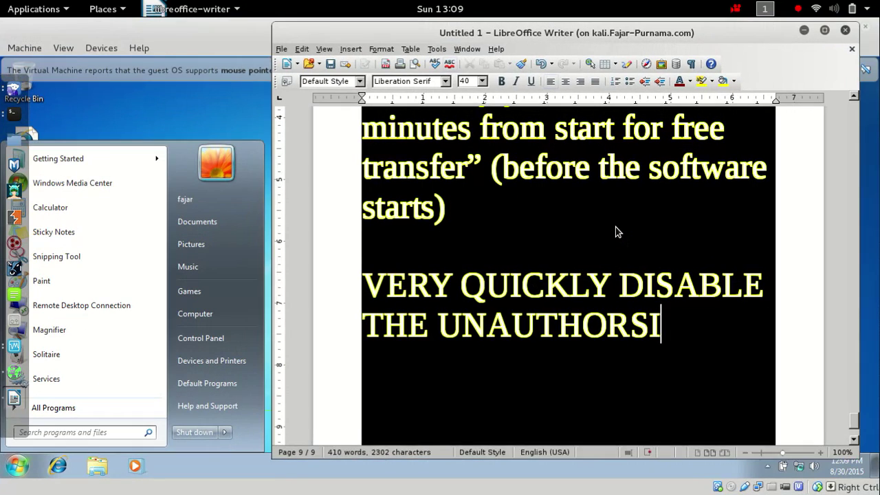
key("BackSpace")
key("BackSpace")
key("BackSpace")
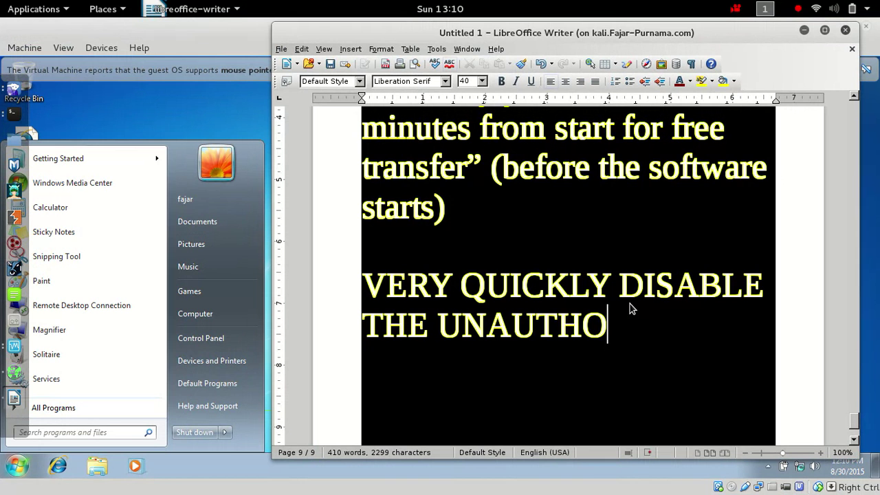
type("RIZE ")
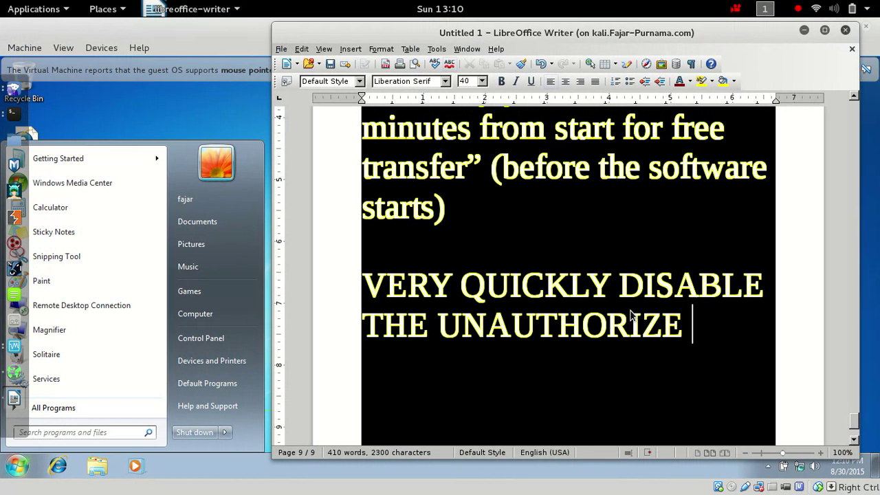
type("GEMS")
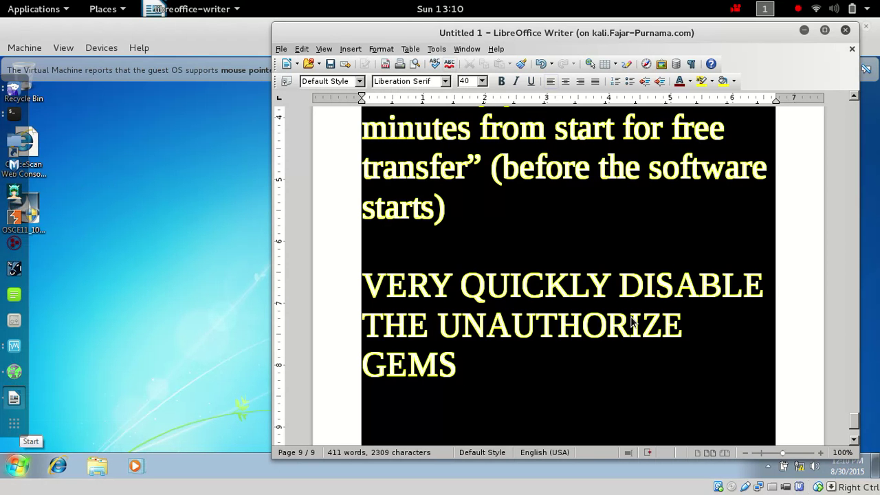
key("BackSpace")
key("BackSpace")
key("BackSpace")
key("BackSpace")
key("BackSpace")
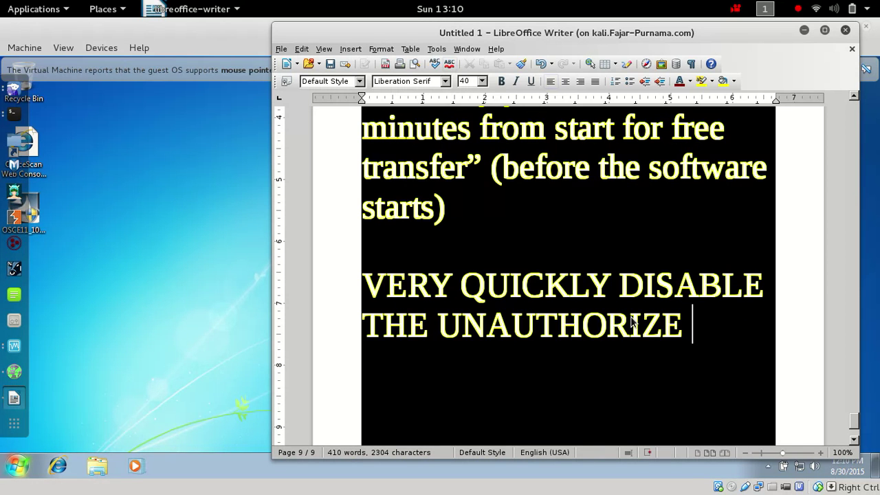
Extend the capitalised line in the Writer document with "SERVICE CHANGE".
type("SERVIC")
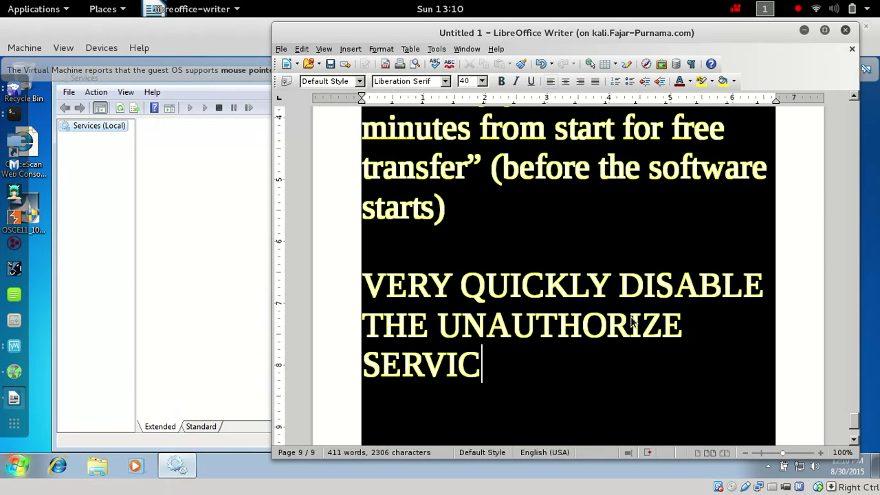
type("E CHANGE")
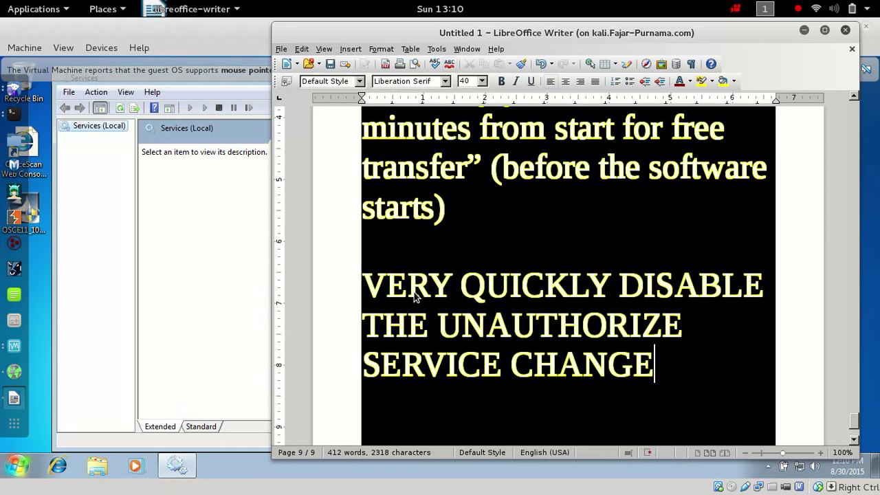
left_click(187, 194)
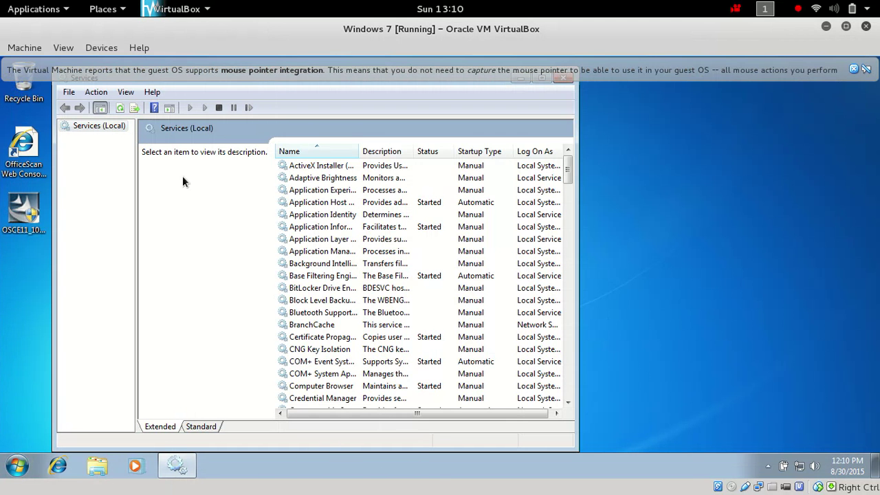
key("super")
left_click(662, 215)
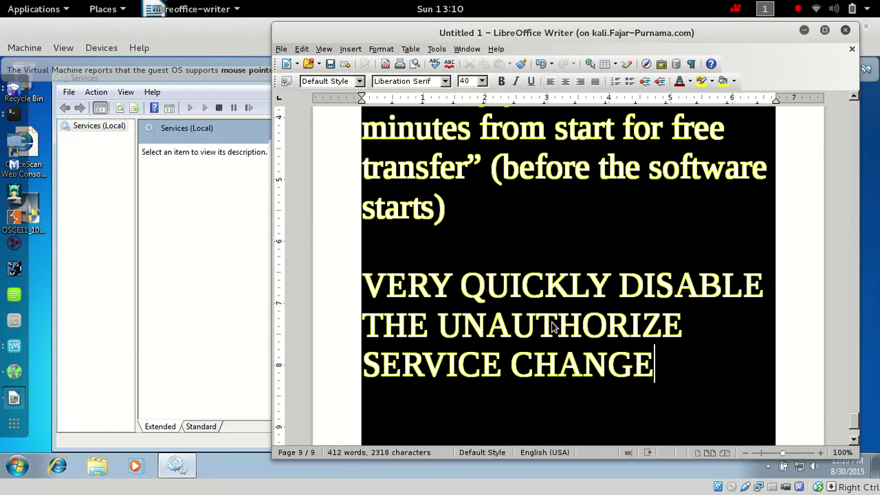
Switch to the Windows 7 virtual machine and set the Trend Micro Unauthorized Change Prevention Service's startup type to Disabled.
left_click(126, 345)
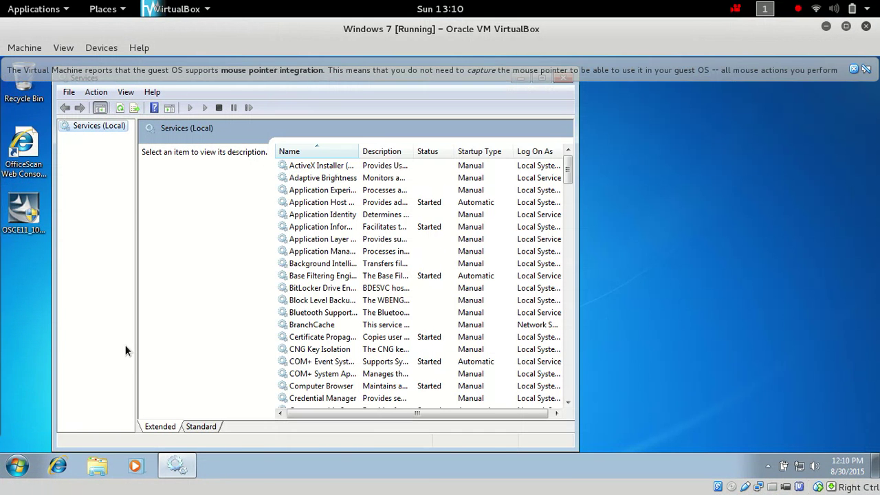
left_click(402, 214)
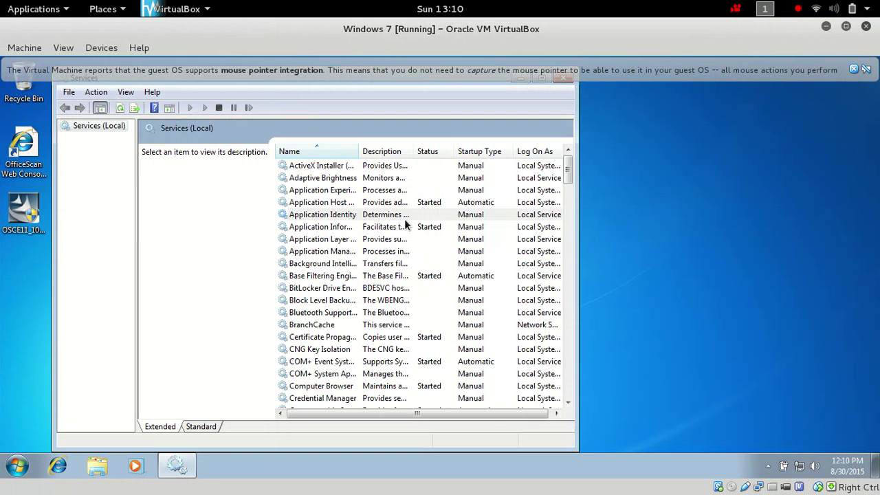
scroll(471, 198, "down", 8)
scroll(471, 198, "down", 20)
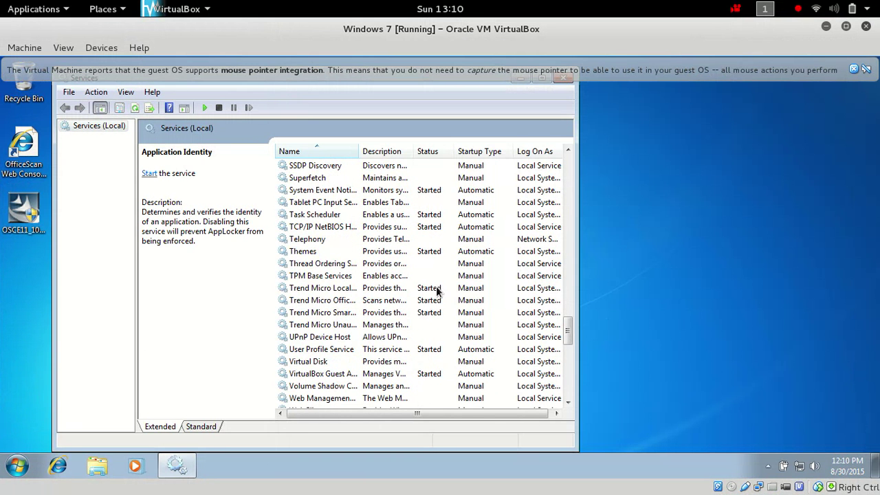
double_click(343, 327)
left_click(292, 250)
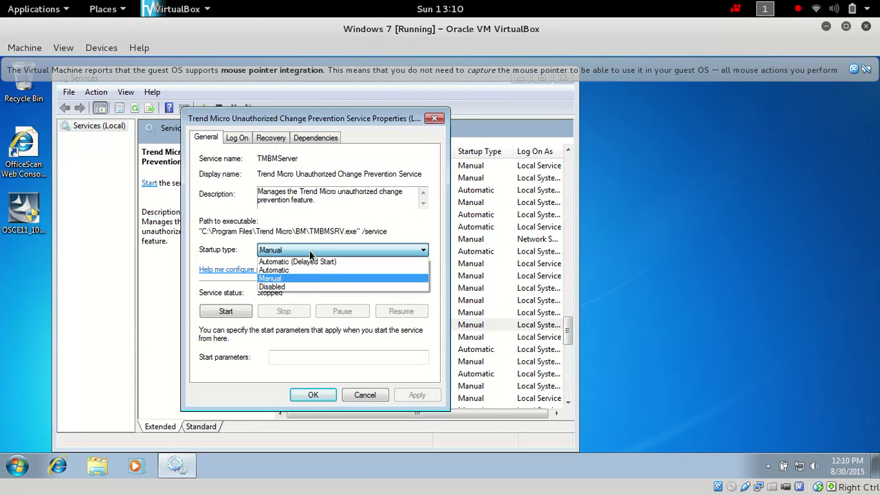
left_click(302, 288)
left_click(417, 396)
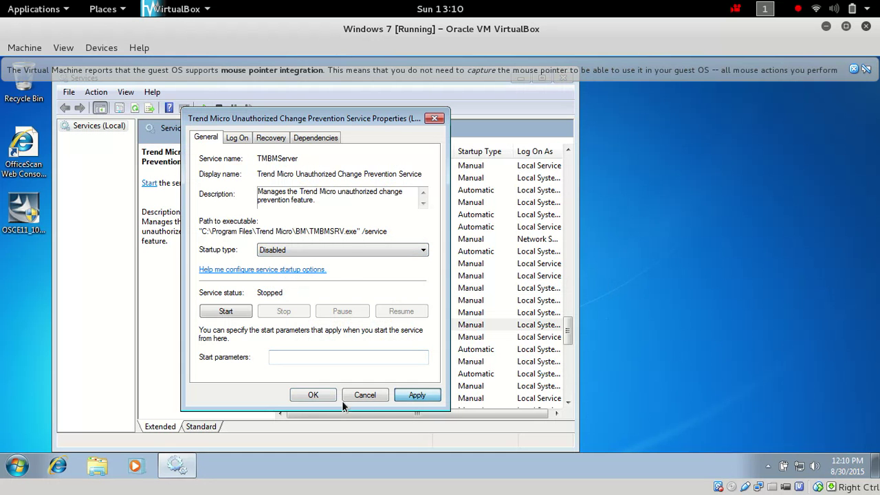
left_click(325, 399)
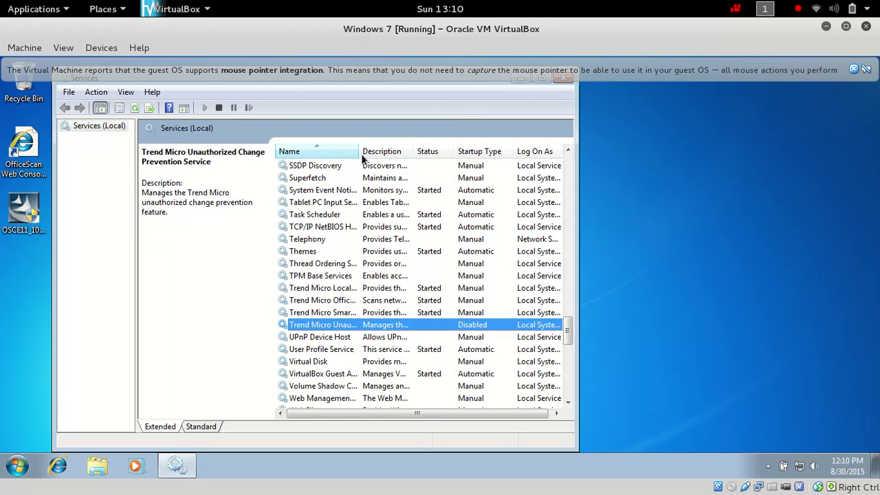
Widen the Name column of the services list to fit the full service names, and return to the Writer document.
left_click_drag(364, 163, 518, 151)
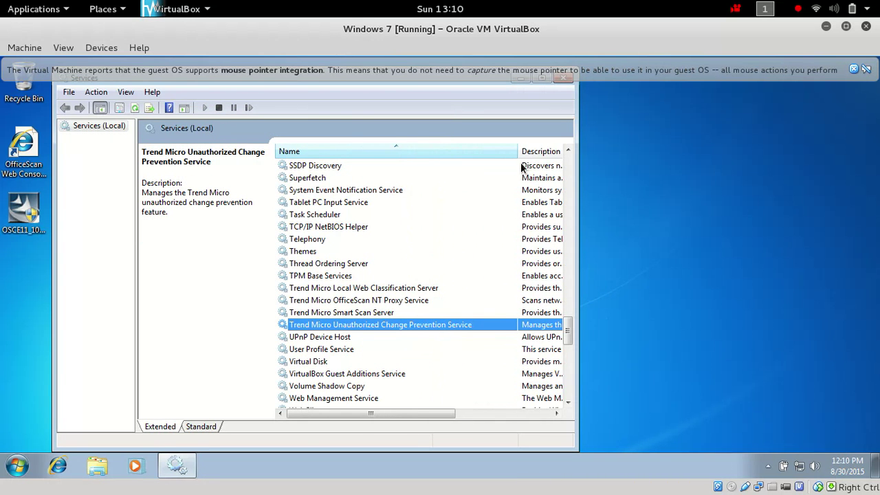
key("super")
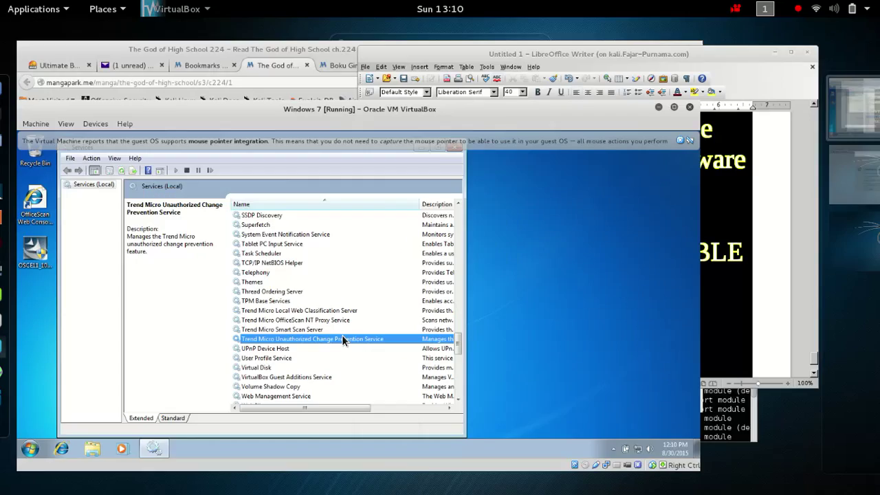
left_click(636, 168)
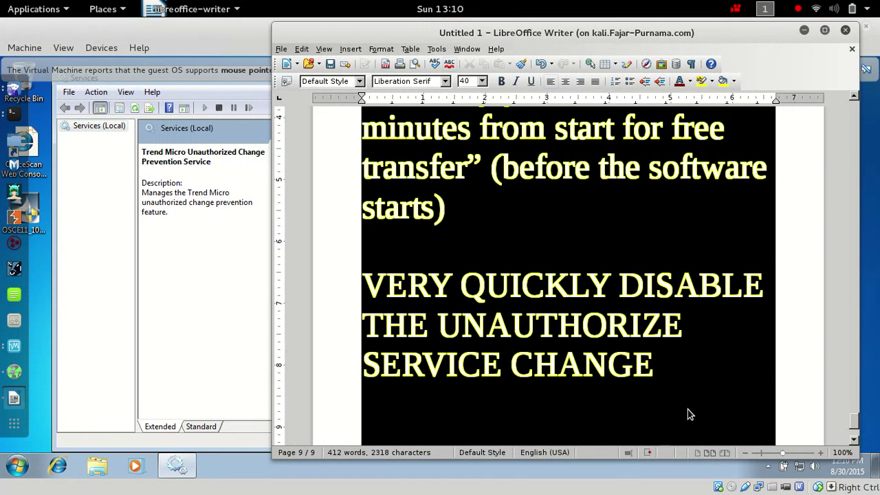
End the capitalised sentence with a period and continue the paragraph with "That's all you need".
type(". tha")
key("BackSpace")
key("BackSpace")
key("BackSpace")
type("Thas a")
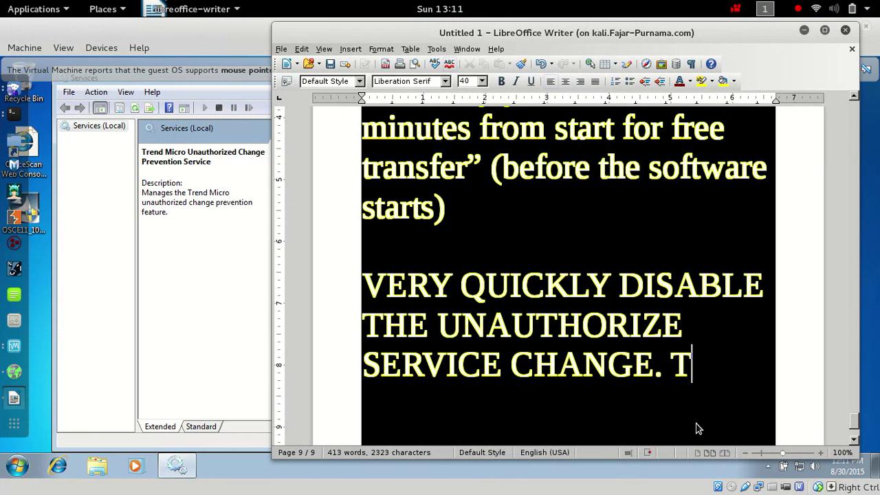
key("BackSpace")
key("BackSpace")
key("BackSpace")
type("t's all u")
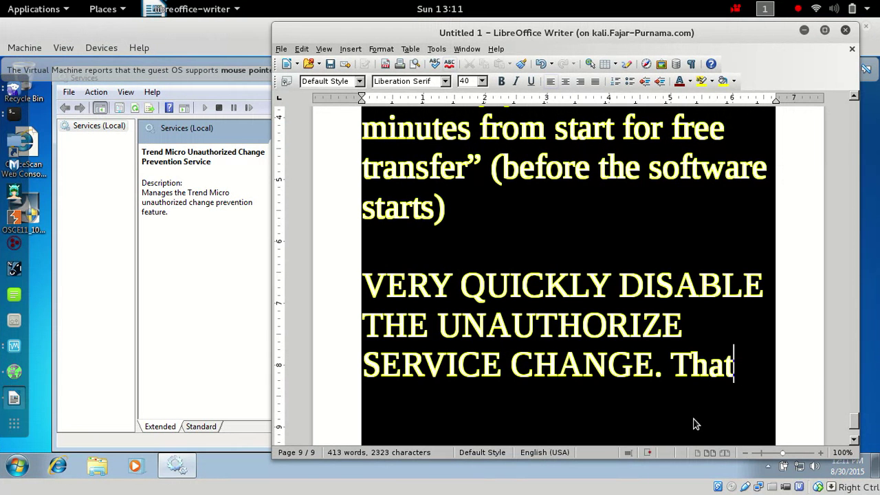
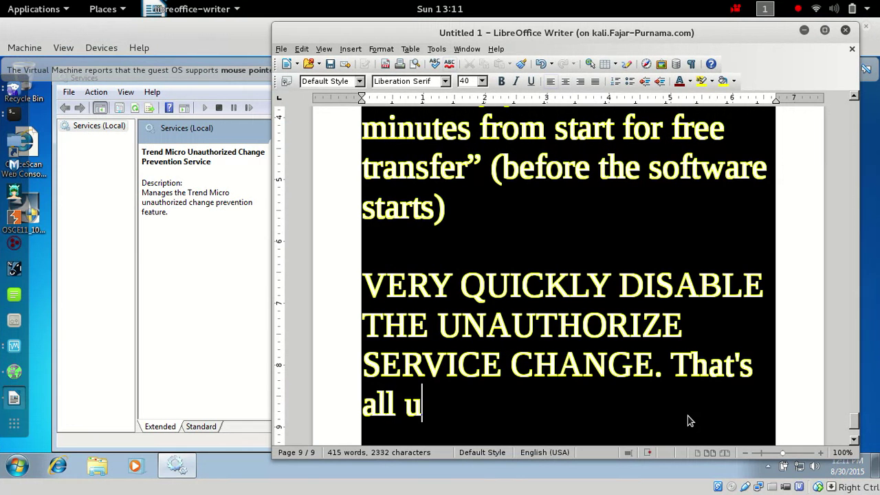
key("BackSpace")
type("you need ")
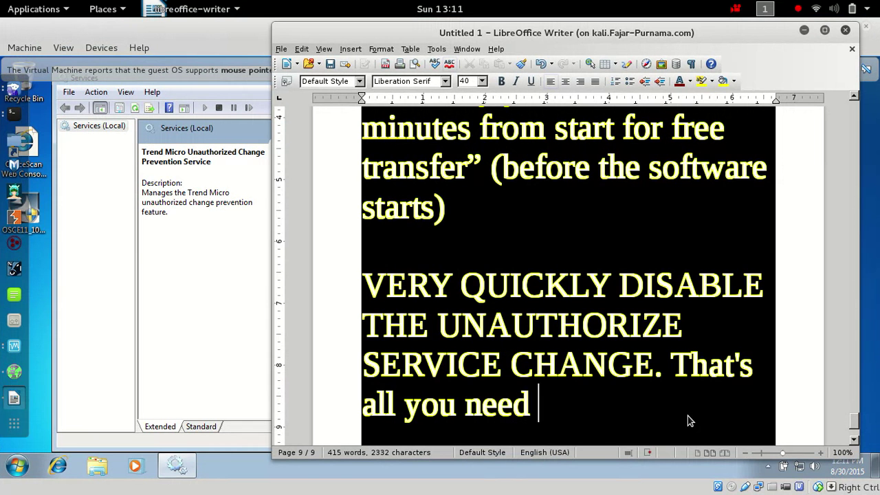
Complete the sentence with "to enable USB device transfer.".
type("to enab")
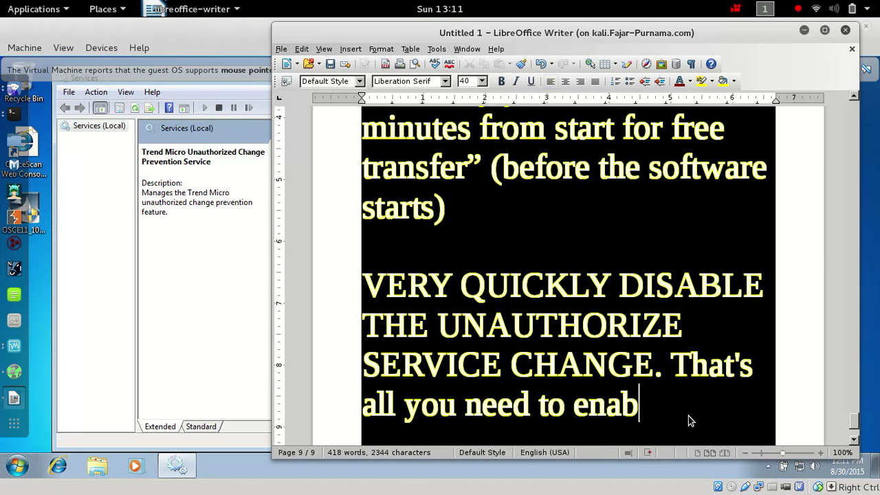
type("le USB ")
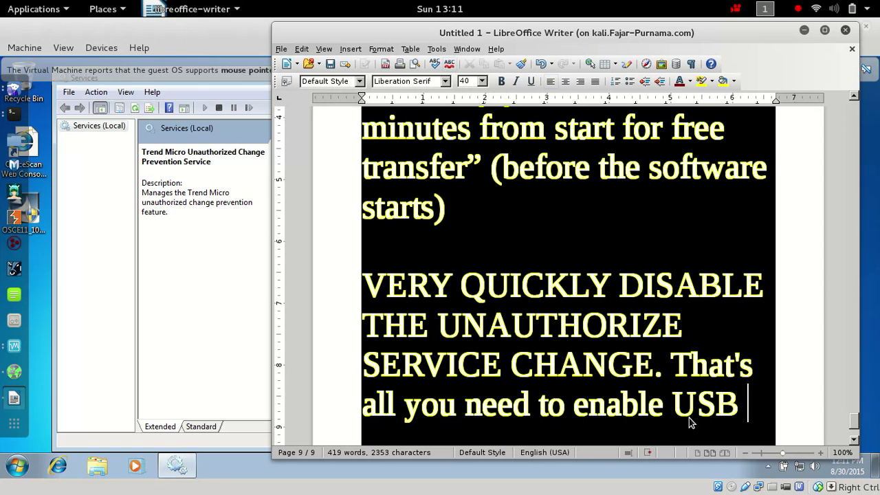
type("le USB devic")
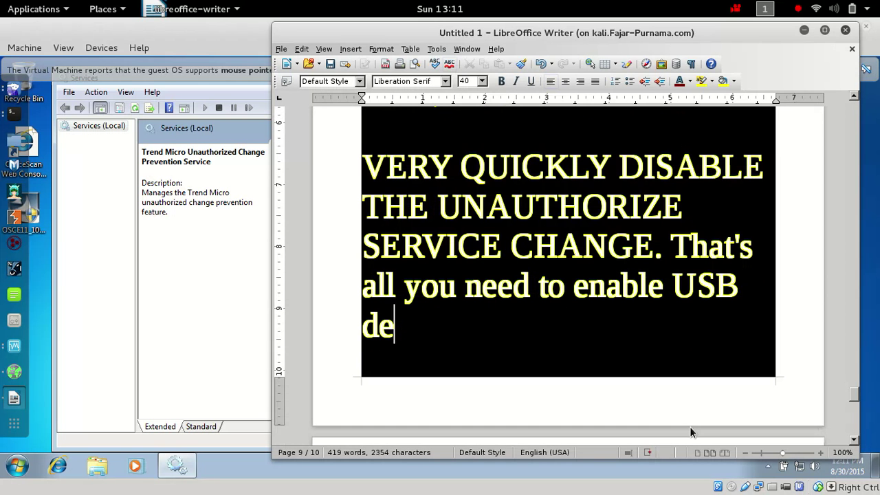
type("e trans")
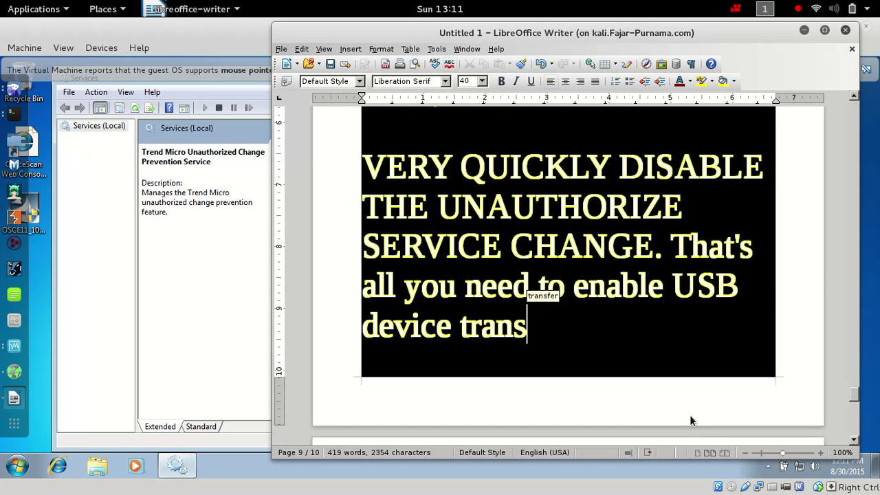
type("fer. ")
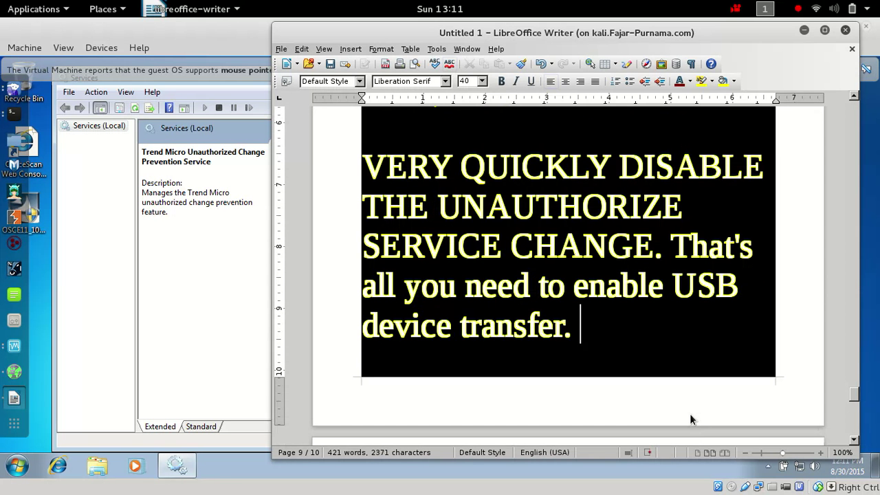
Add the opening of a bracketed remark after the sentence: "(administrator privilage is required".
type("(admini")
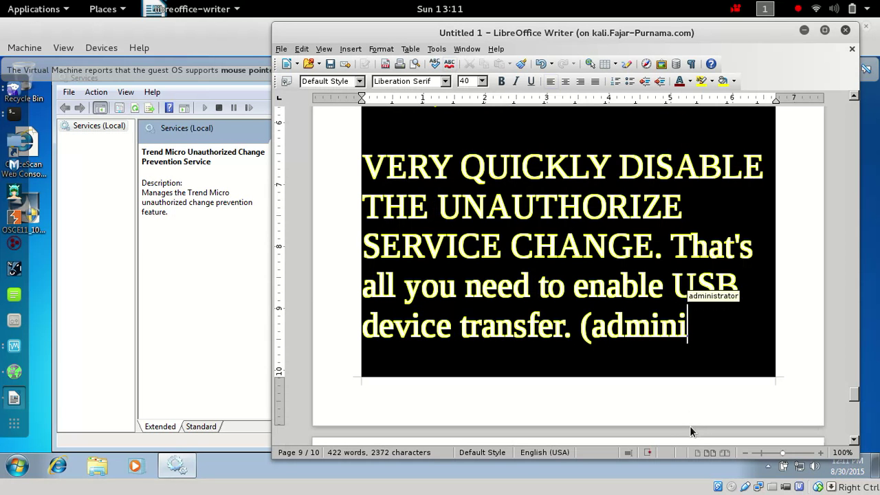
type("strat")
key("Return")
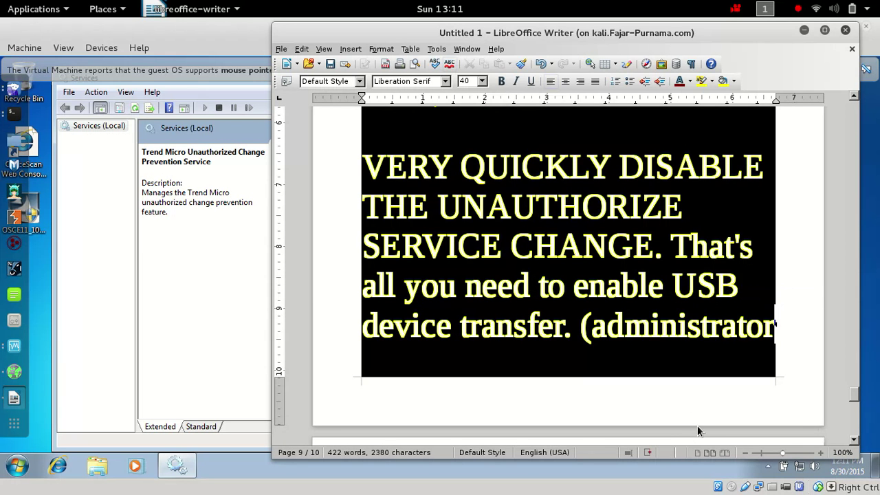
type("p")
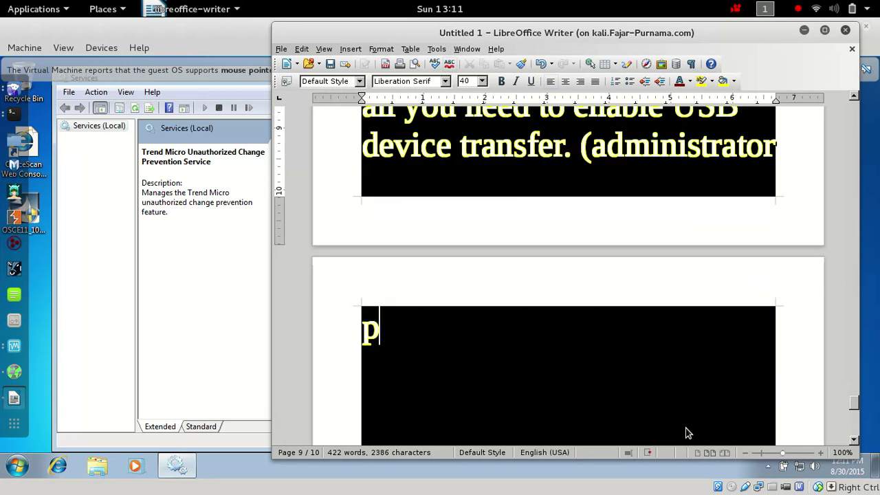
type("rivilage i")
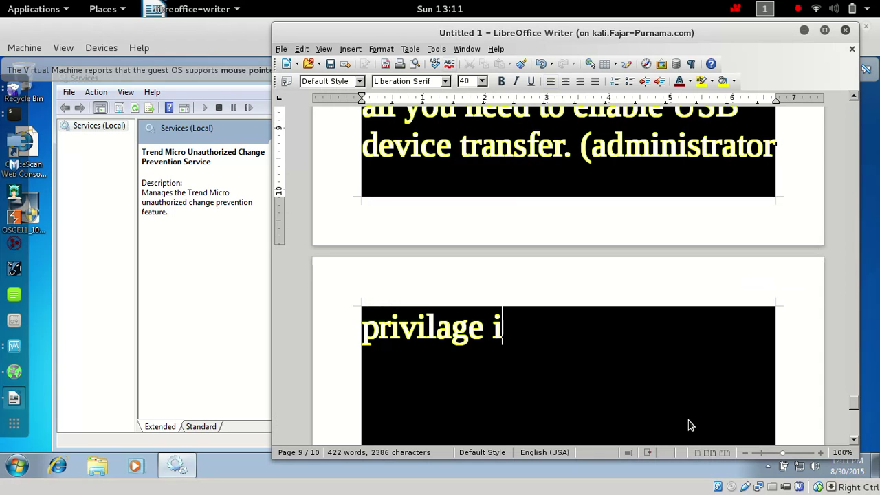
type("s required")
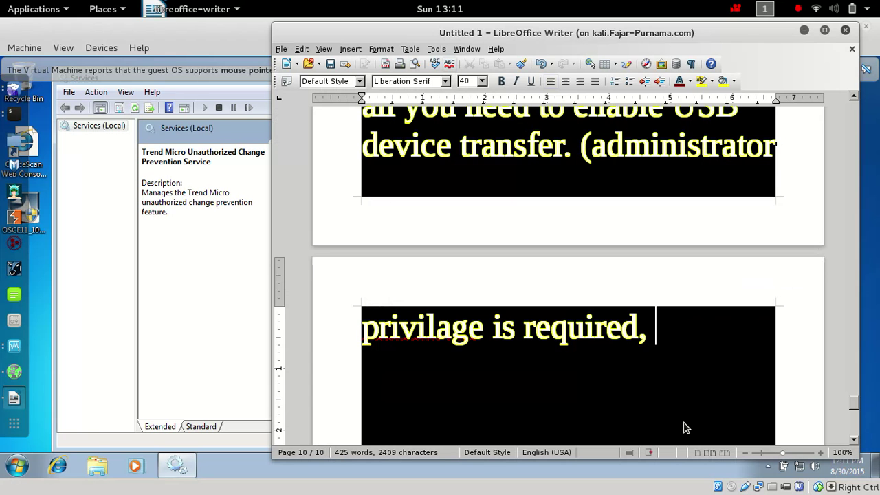
Finish the bracketed remark with ", visit my previous tutorial)".
type(", vise")
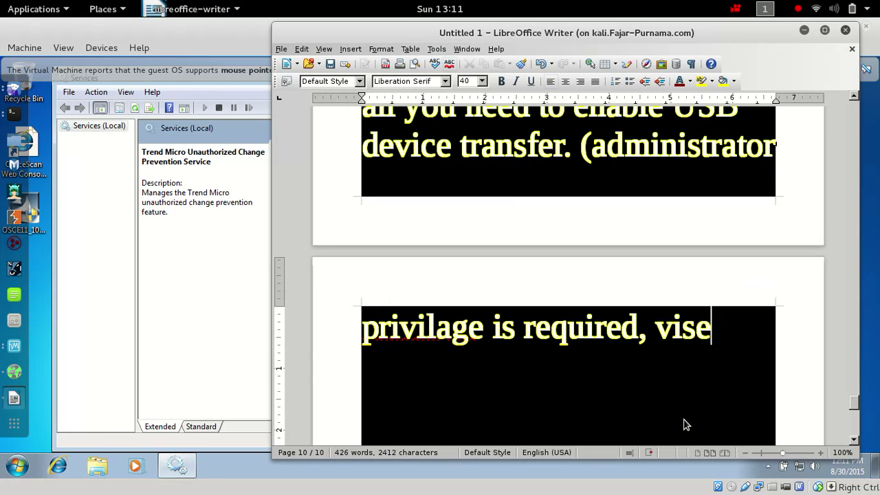
key("BackSpace")
type("it my v")
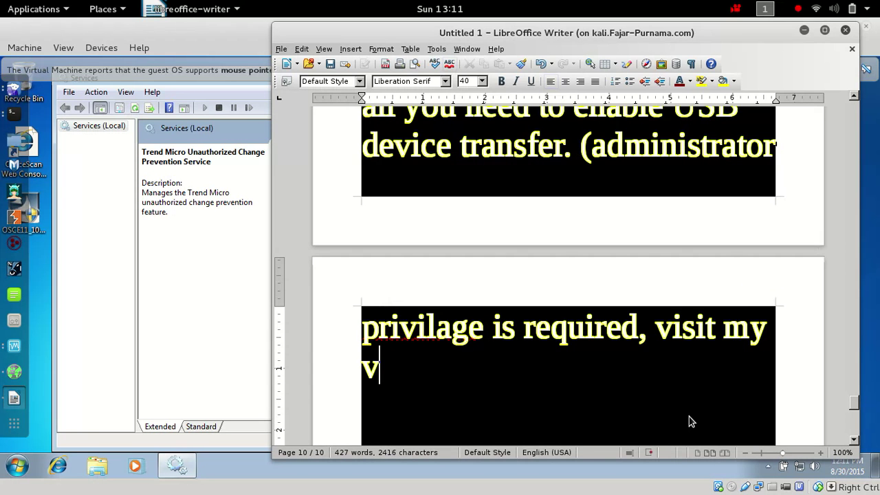
key("BackSpace")
type("preve")
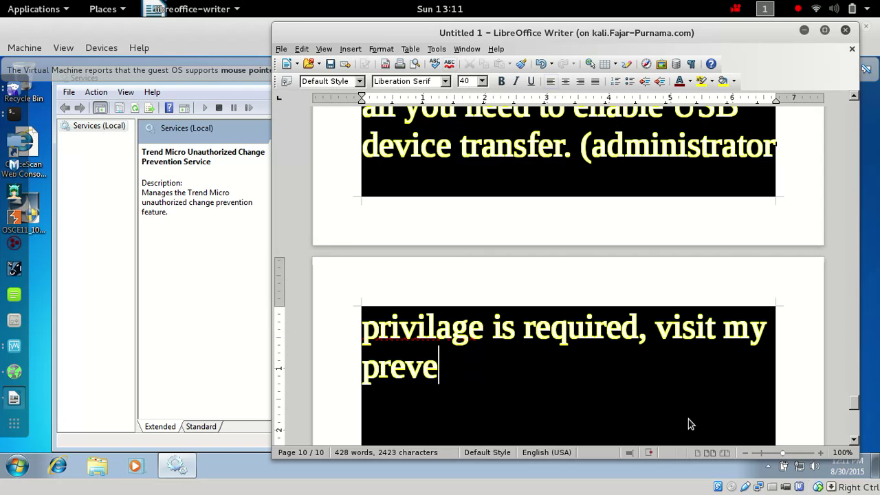
key("BackSpace")
type("ious tu")
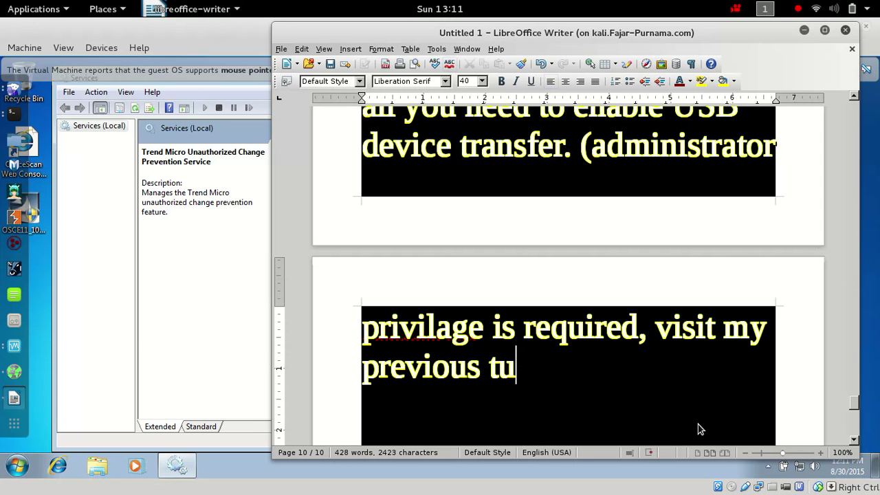
type("torial)")
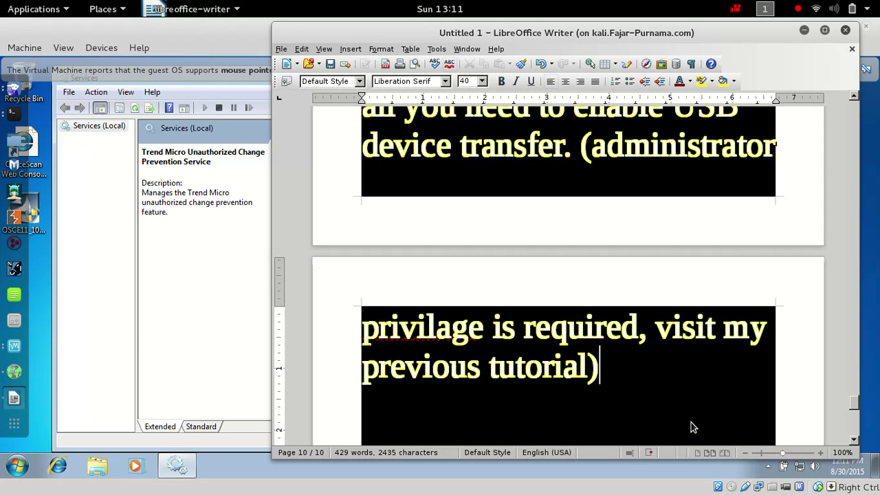
Return to the Windows 7 virtual machine, dismiss the mouse pointer integration notice and close the Services window.
left_click(230, 326)
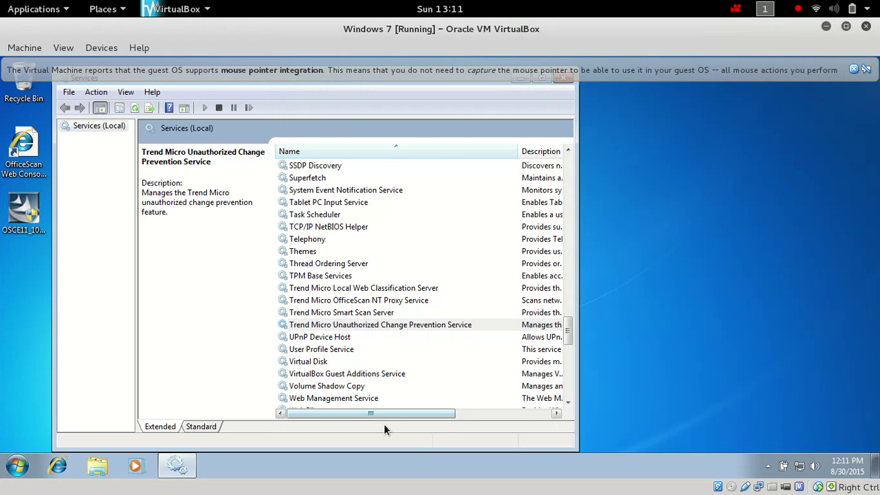
left_click_drag(383, 414, 456, 414)
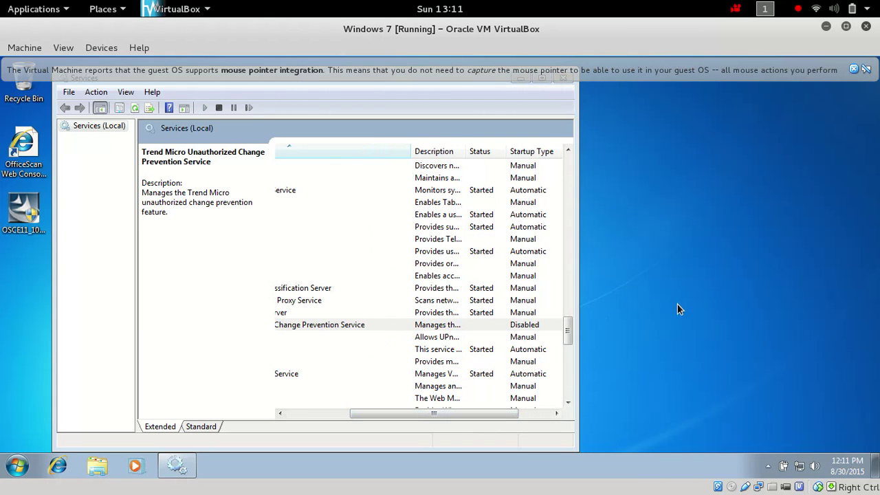
left_click(854, 70)
left_click(570, 77)
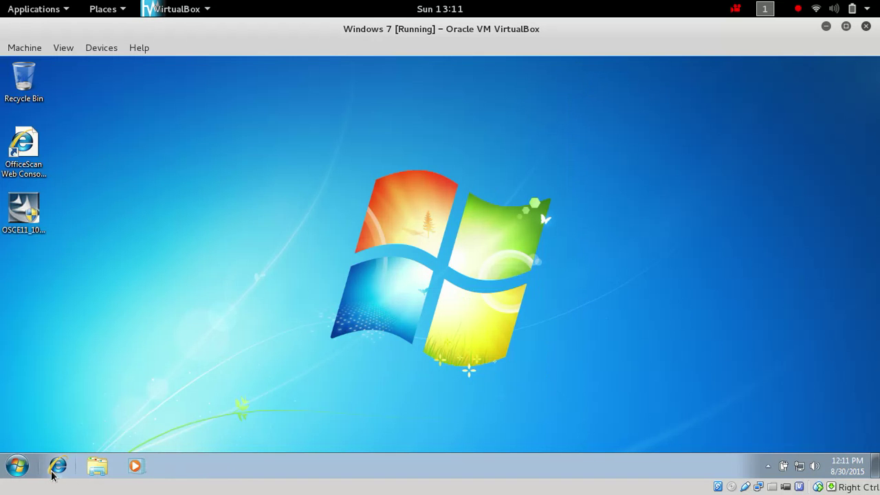
left_click(17, 466)
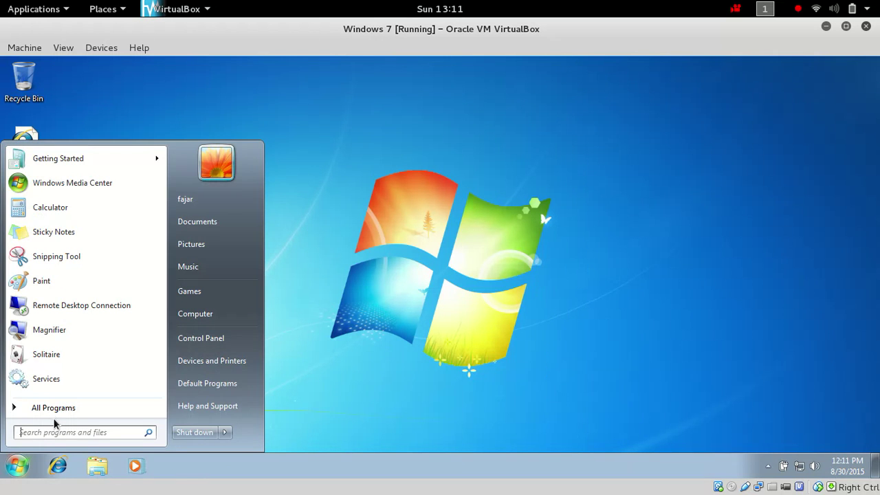
type("servic")
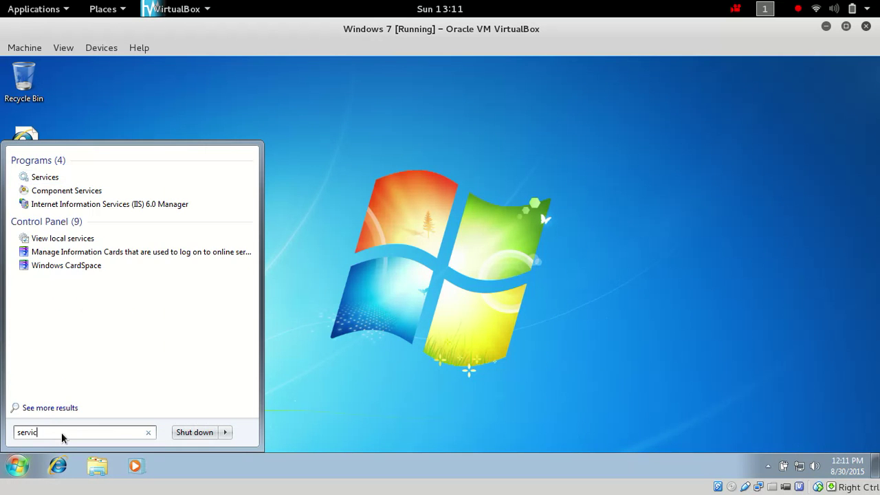
type("es")
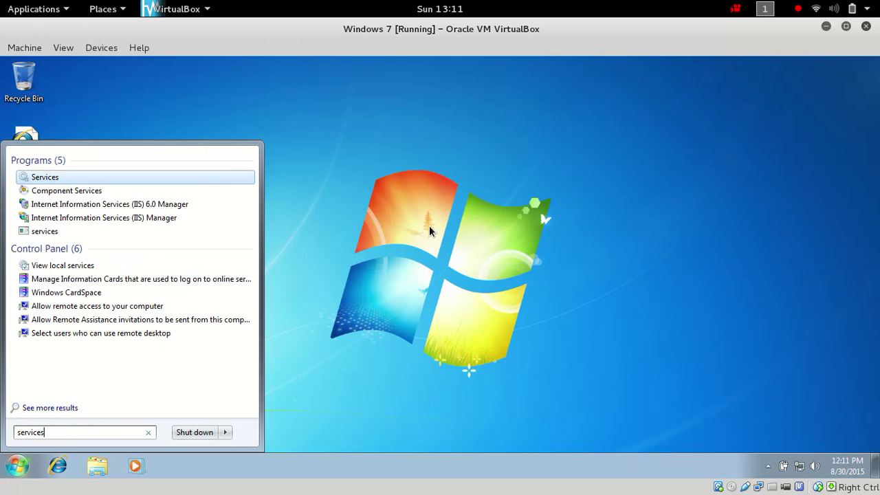
Reread the Writer note about very quickly disabling the unauthorize service change and return to the Windows 7 virtual machine.
key("super")
left_click(614, 207)
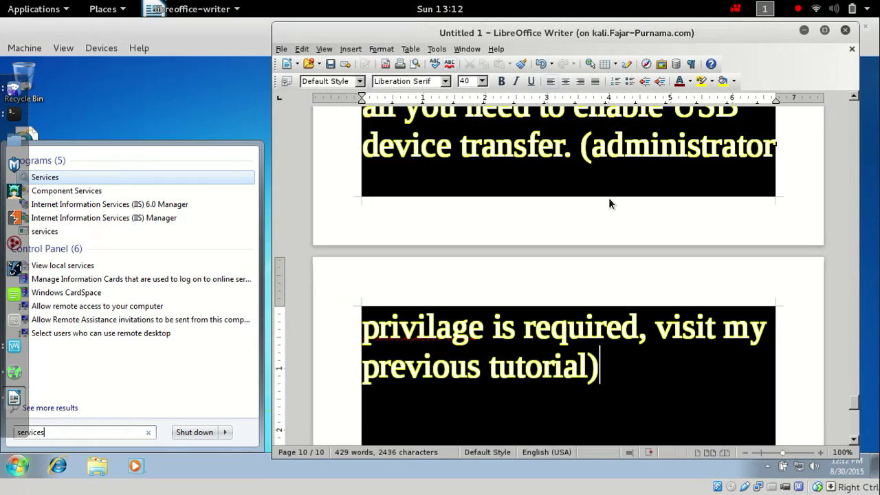
scroll(599, 215, "up", 5)
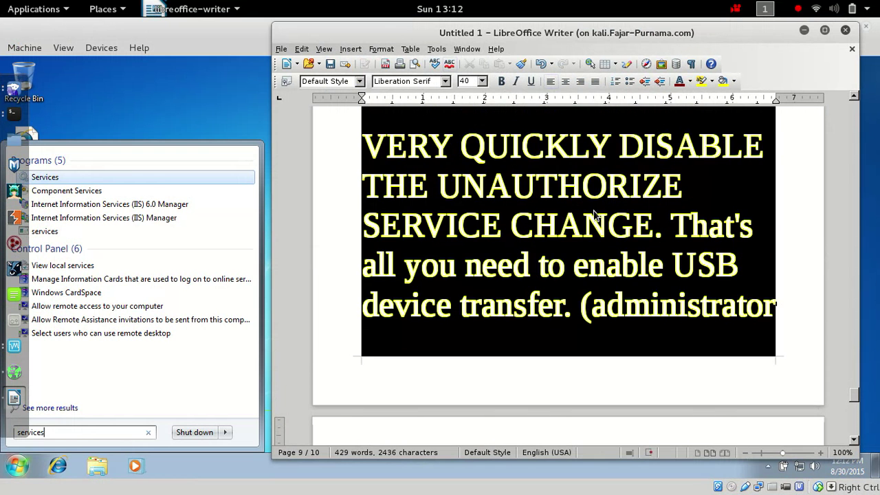
scroll(461, 253, "up", 2)
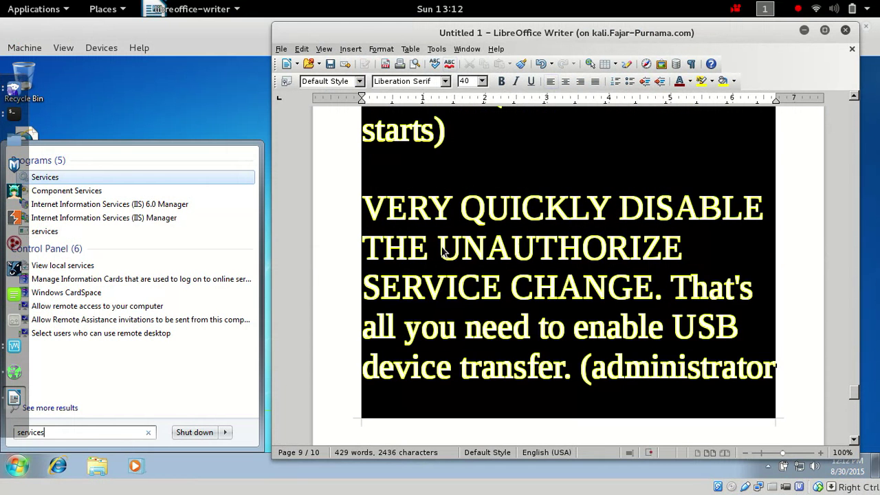
left_click(179, 94)
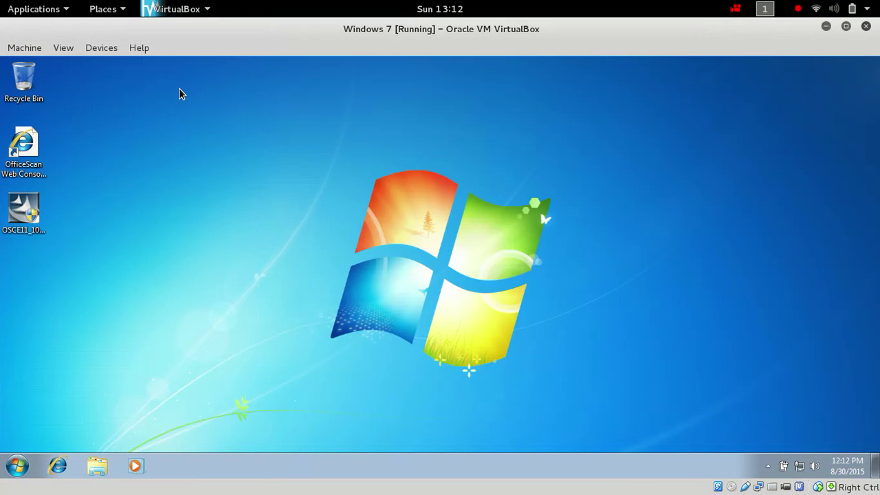
Search the Windows programs for "services" and open Services.
left_click(18, 466)
type("se")
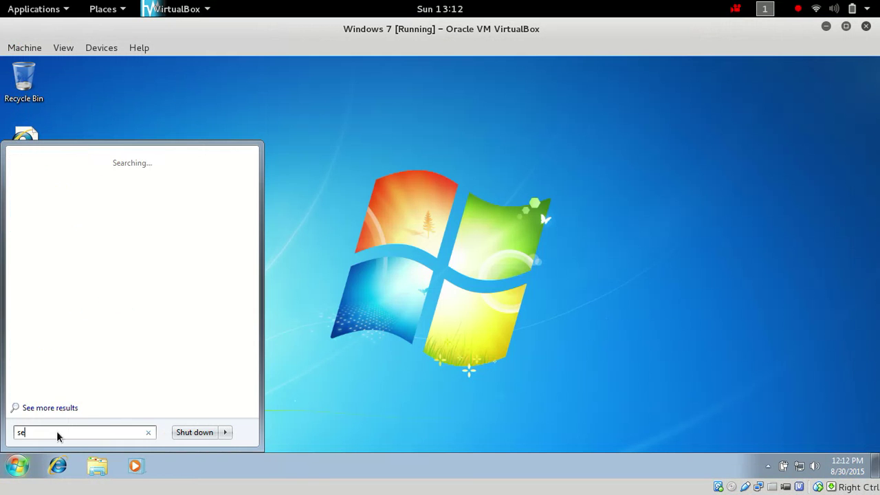
type("rvices")
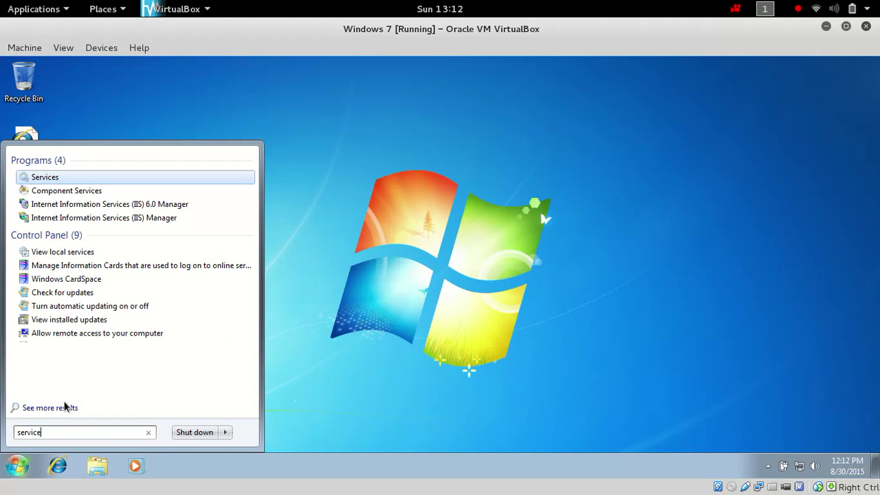
left_click(52, 180)
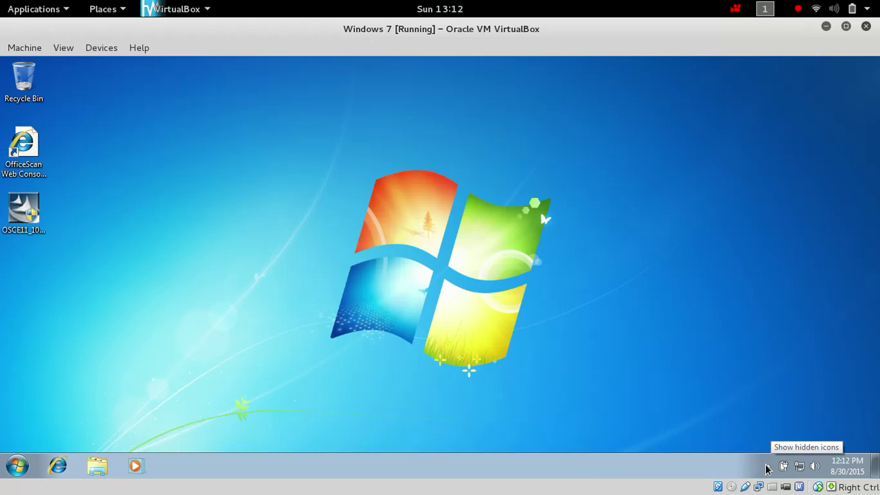
Detach the Generic Mass Storage [0112] USB device from the virtual machine and attach it again.
left_click(746, 487)
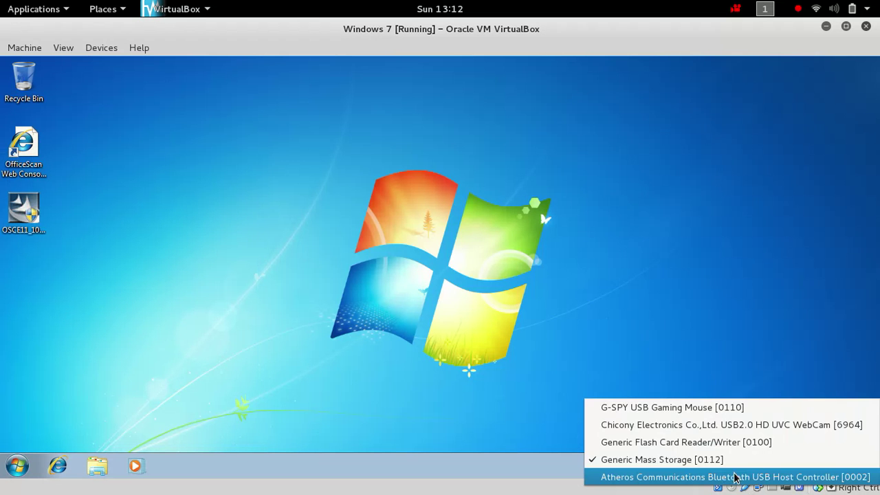
left_click(640, 460)
left_click(747, 488)
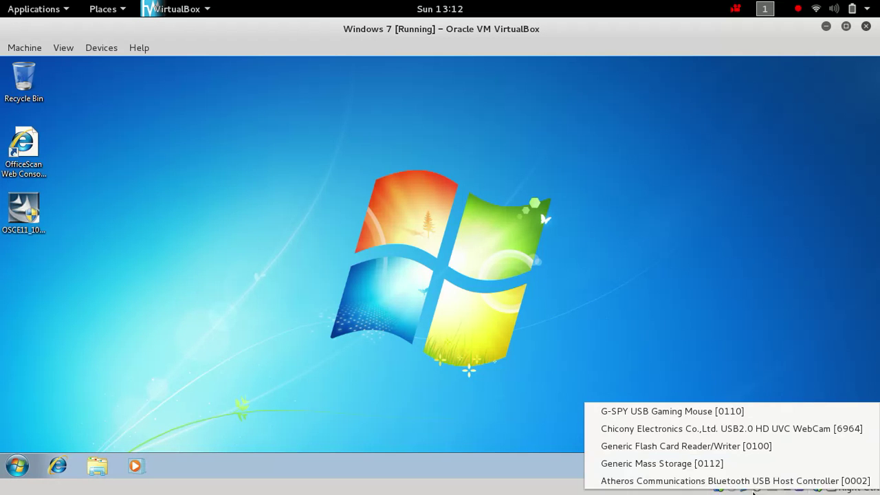
left_click(722, 461)
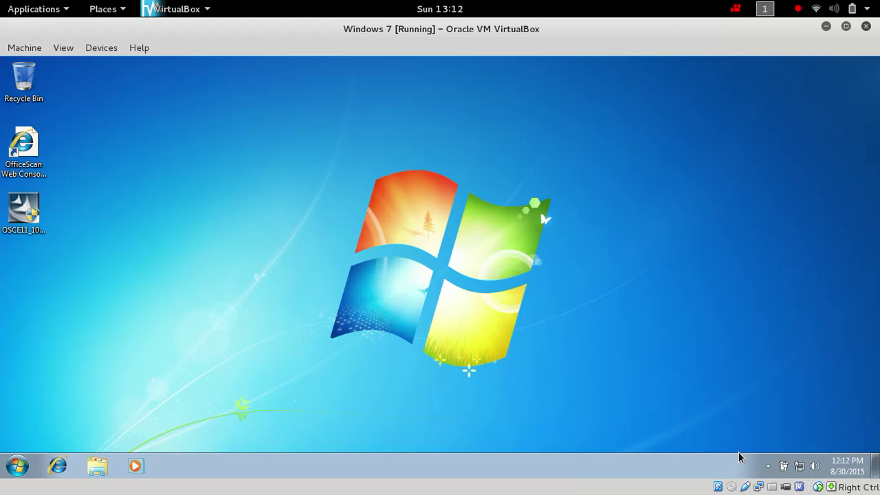
left_click(771, 465)
left_click(630, 409)
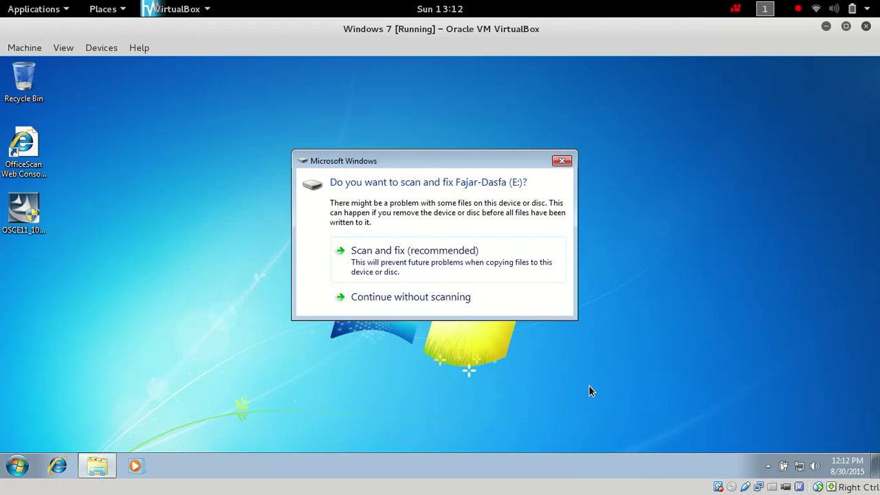
Continue without scanning USB drive E: and open its folder to view the files.
left_click(405, 299)
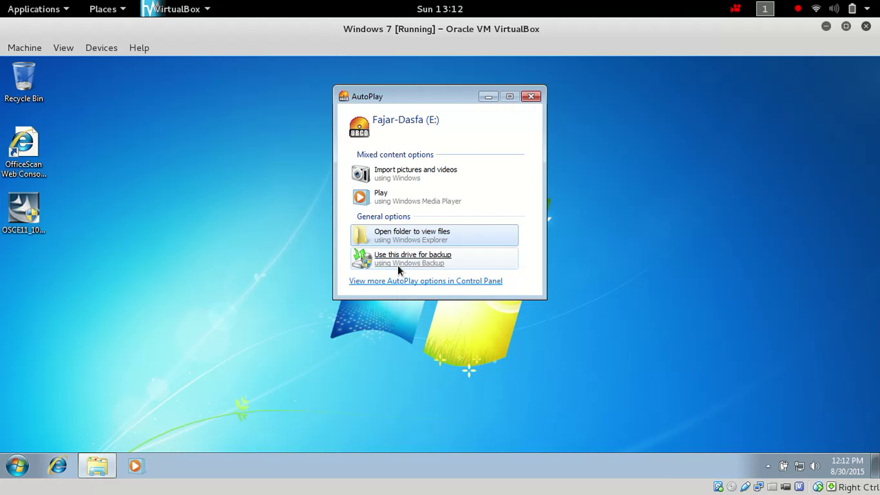
left_click(394, 241)
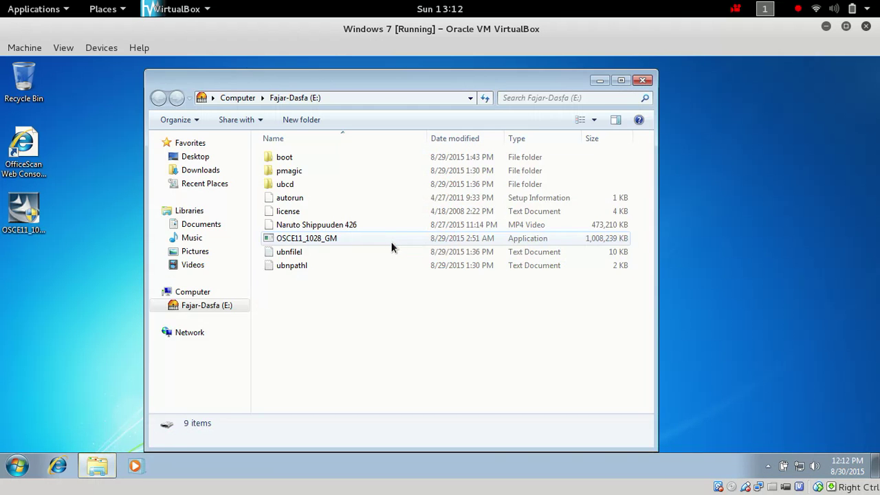
left_click(322, 240)
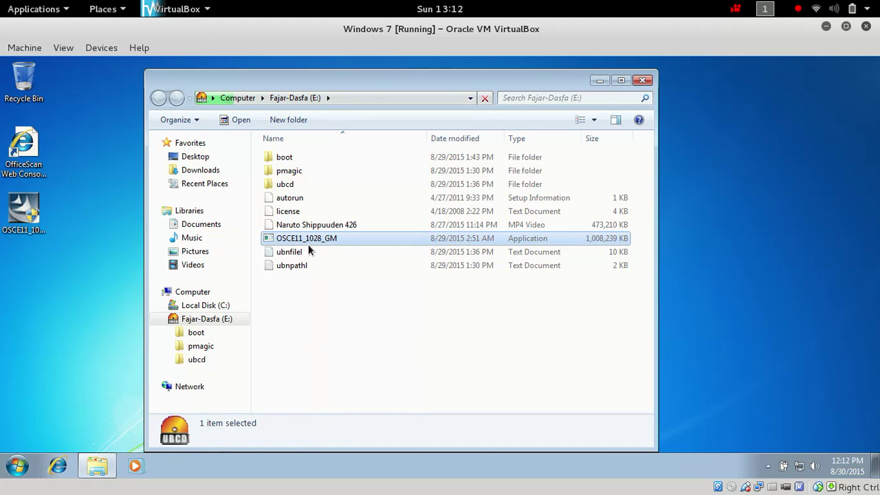
Copy the Naruto Shippuuden 426 video from the USB drive into the Documents library and show the transfer details.
left_click(279, 226)
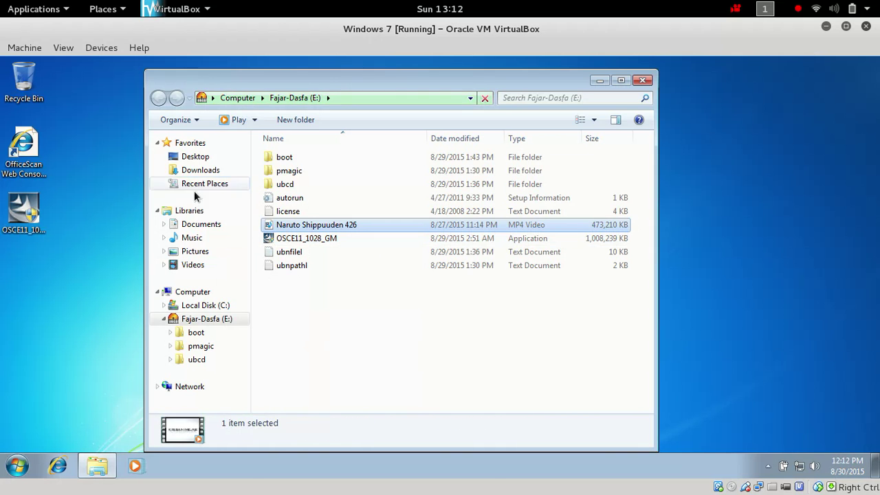
left_click(198, 225)
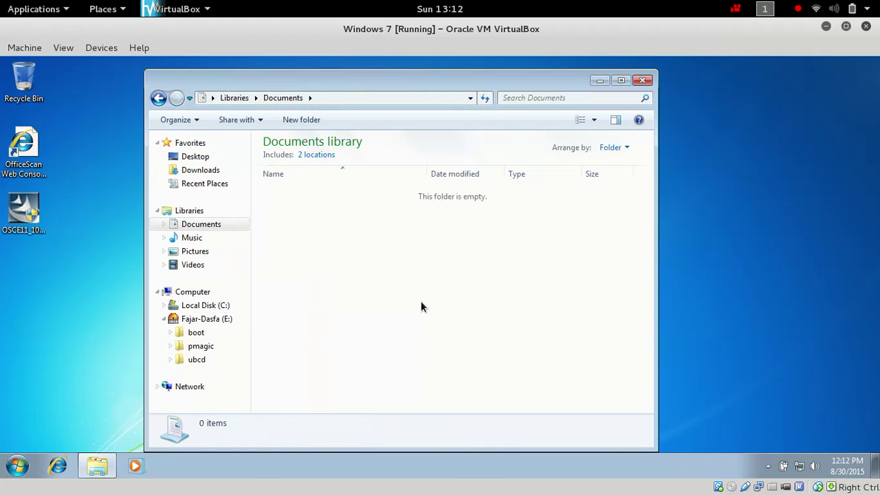
key("ctrl+v")
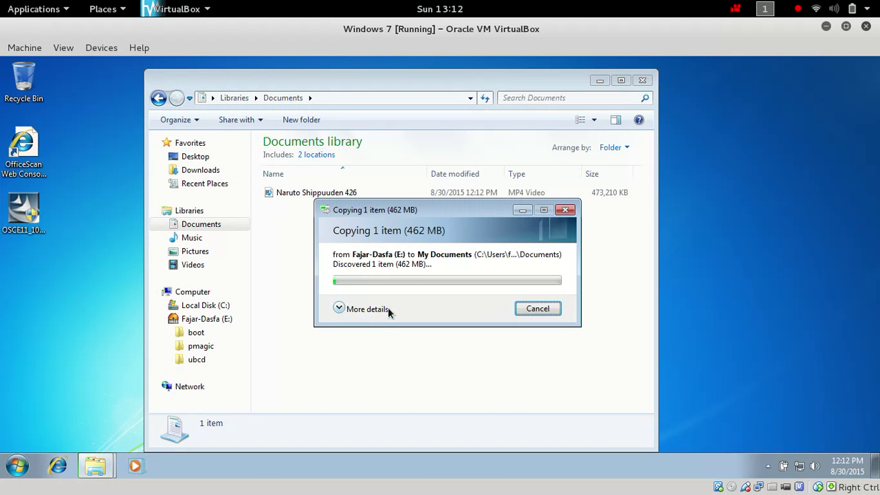
left_click(385, 310)
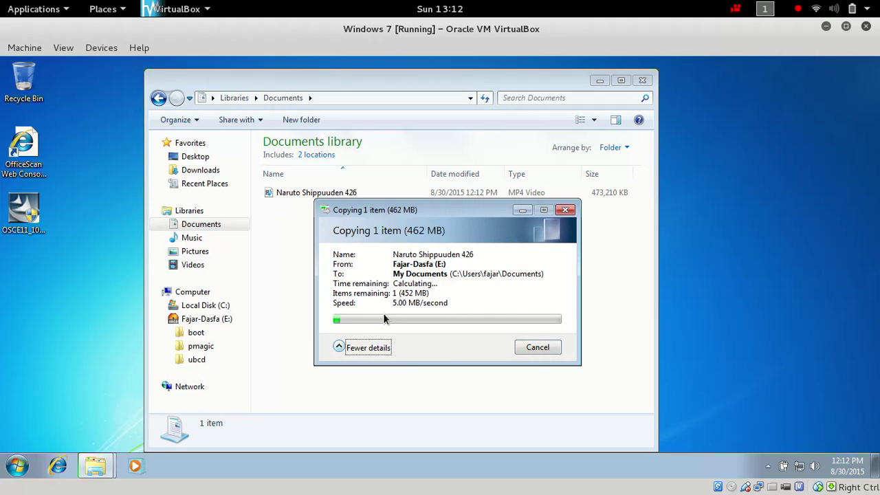
Switch to the LibreOffice Writer notes and go to the end of the bracketed remark about the previous tutorial.
key("super")
left_click(614, 253)
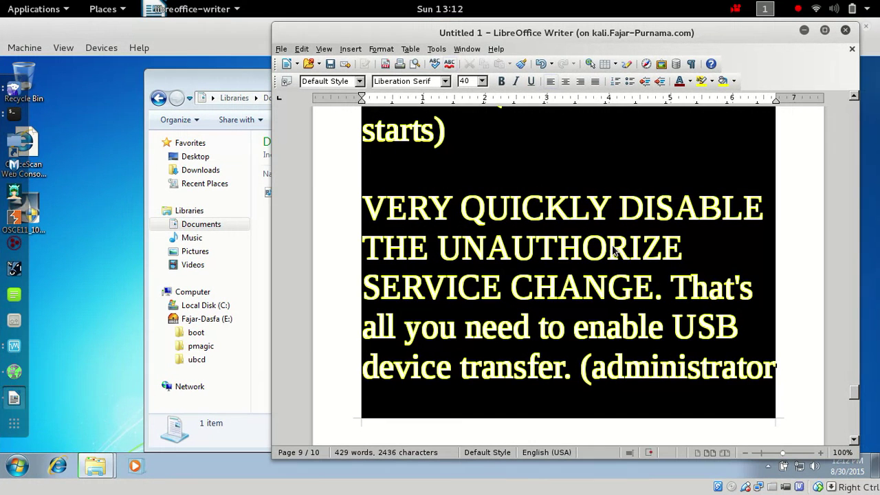
scroll(687, 383, "down", 5)
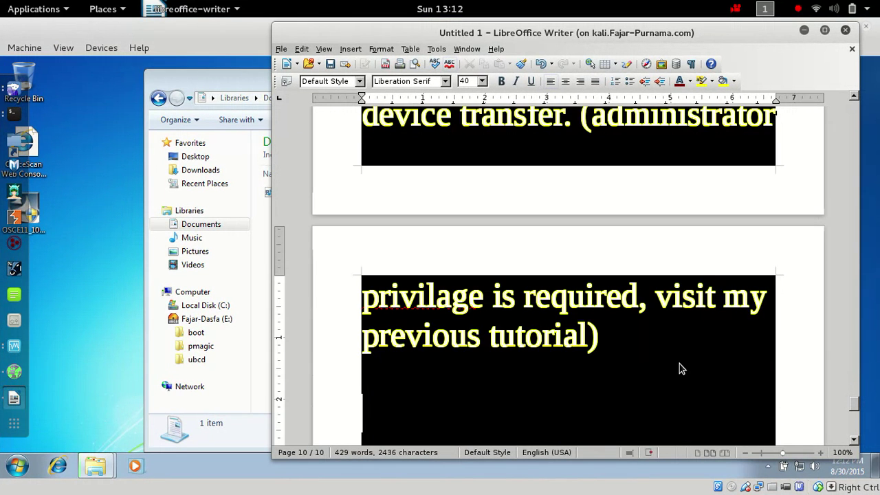
type("If you wa")
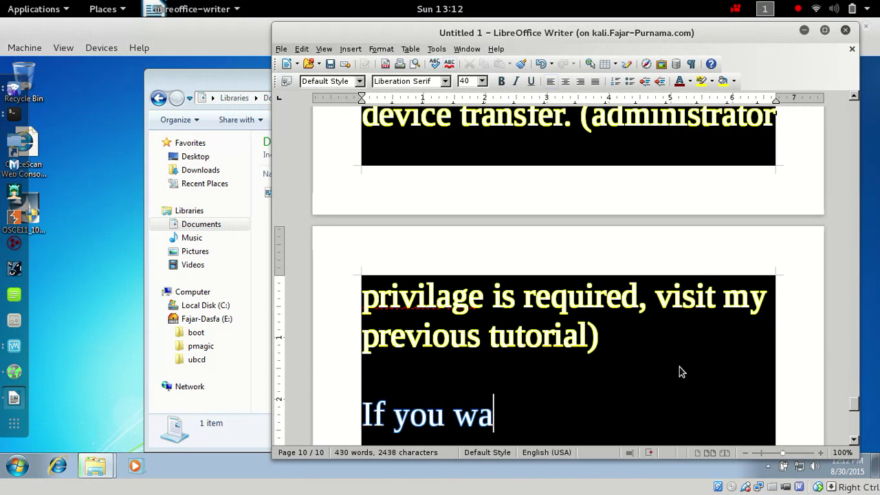
type("n")
key("BackSpace")
key("BackSpace")
key("BackSpace")
key("BackSpace")
key("BackSpace")
key("BackSpace")
key("BackSpace")
key("BackSpace")
key("BackSpace")
key("BackSpace")
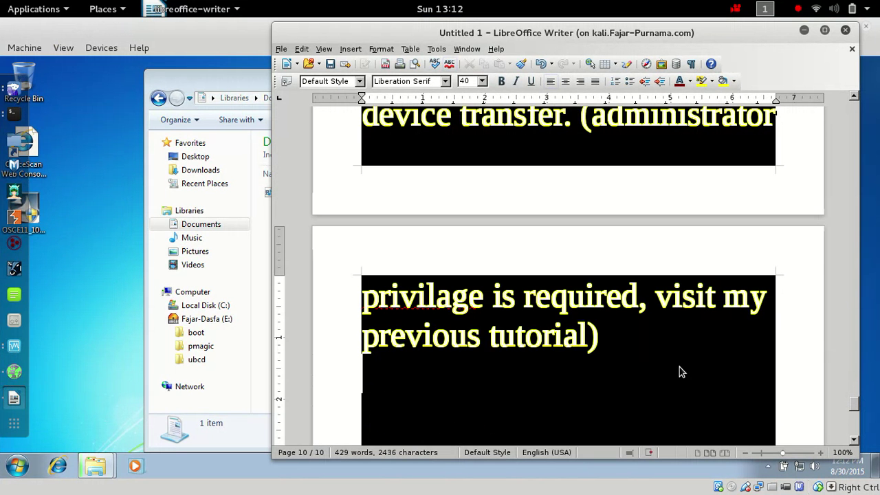
key("BackSpace")
type("O")
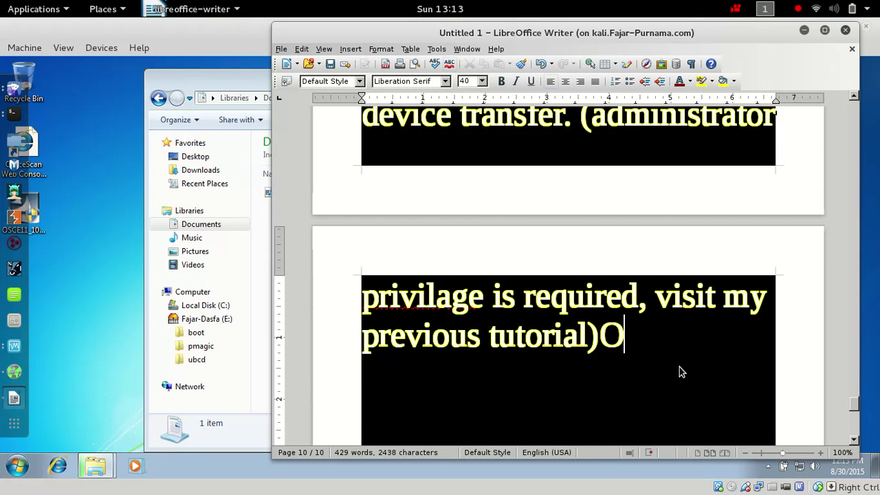
key("BackSpace")
Leave a blank line after the bracketed remark and write "If you want to do more like unlocking the micro trend".
key("Return")
type("If y")
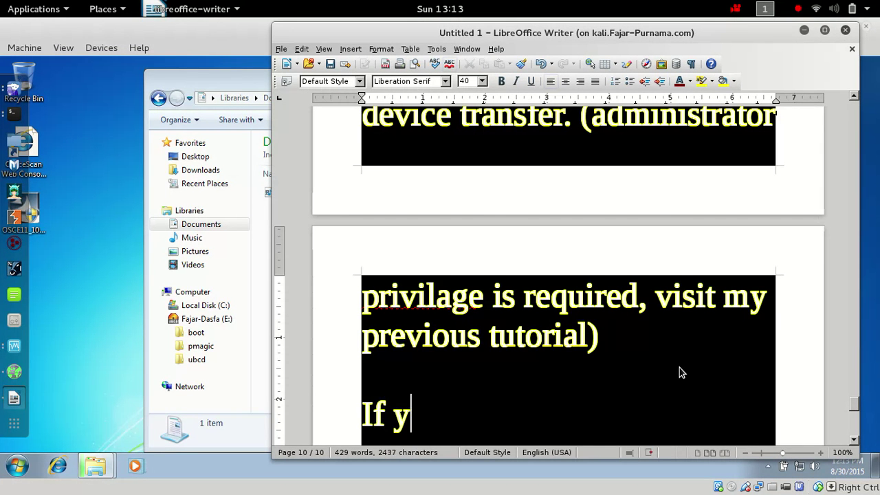
type("ou wannt to ")
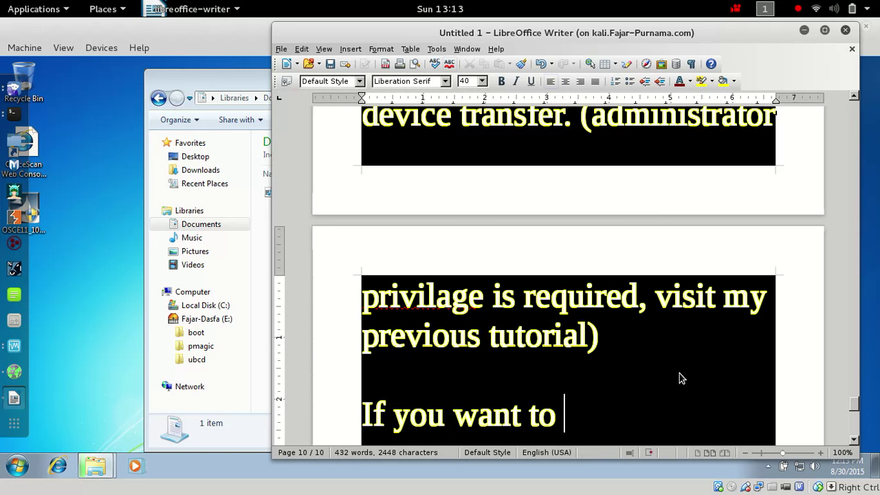
type("do more li")
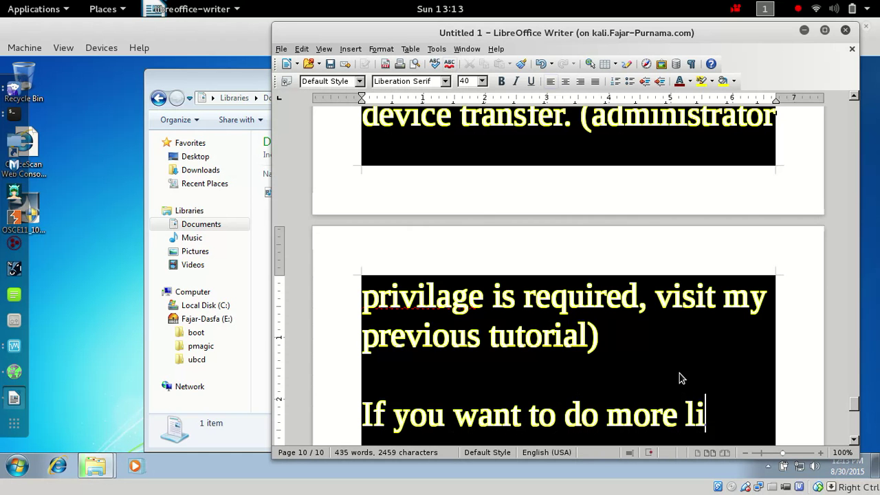
type("ke unloca")
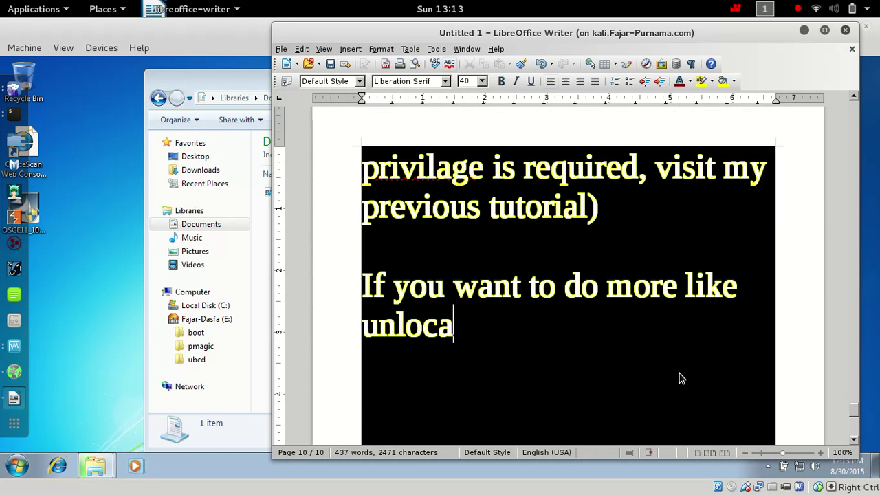
key("BackSpace")
type("king t")
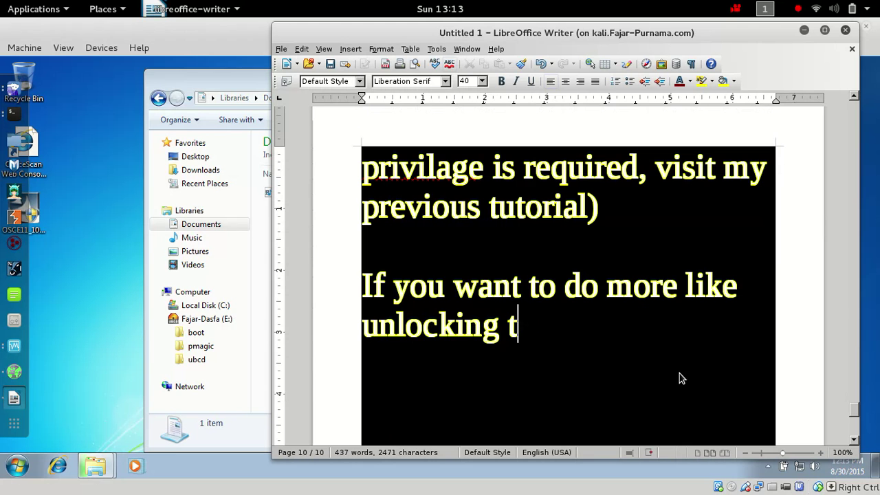
type("he m")
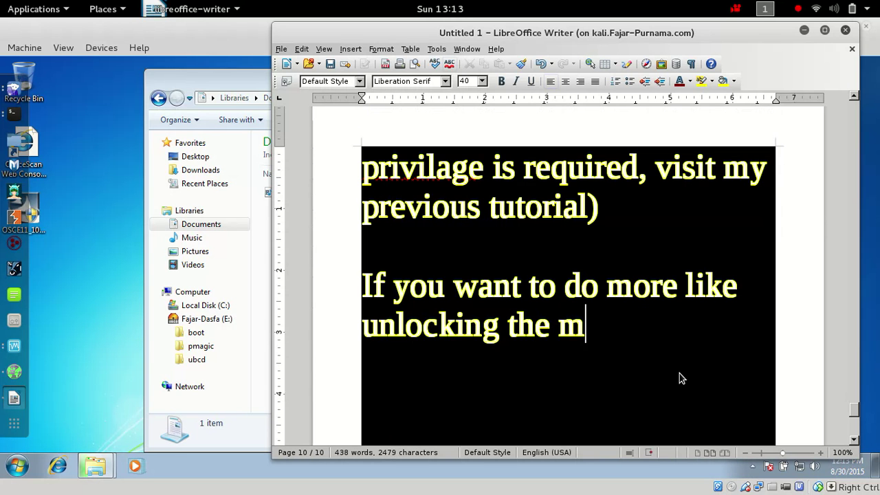
type("icro trend")
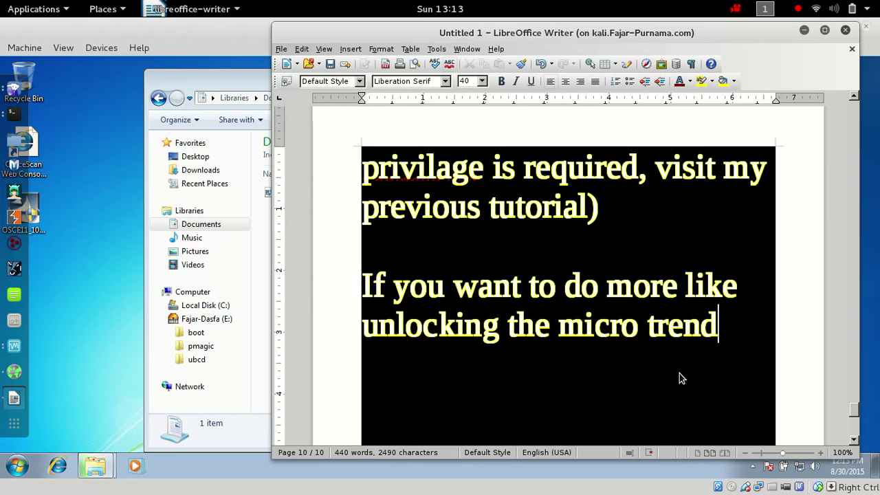
Continue the unfinished sentence in the notes with "without password, edit the".
type(".")
key("BackSpace")
type(", ed")
key("BackSpace")
key("BackSpace")
key("BackSpace")
key("BackSpace")
type("without password,")
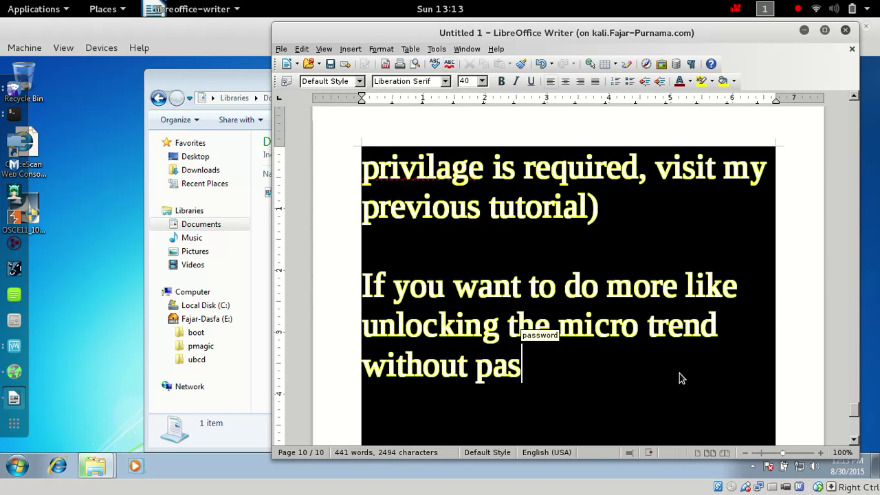
type(" edit the")
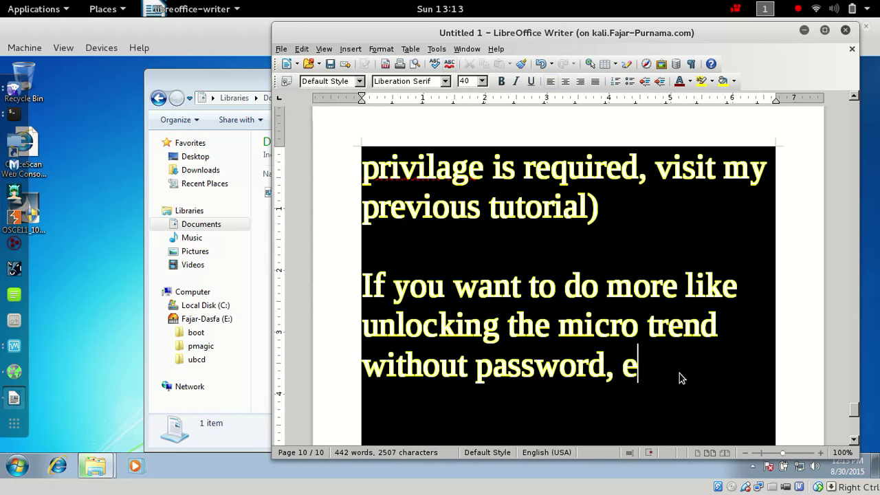
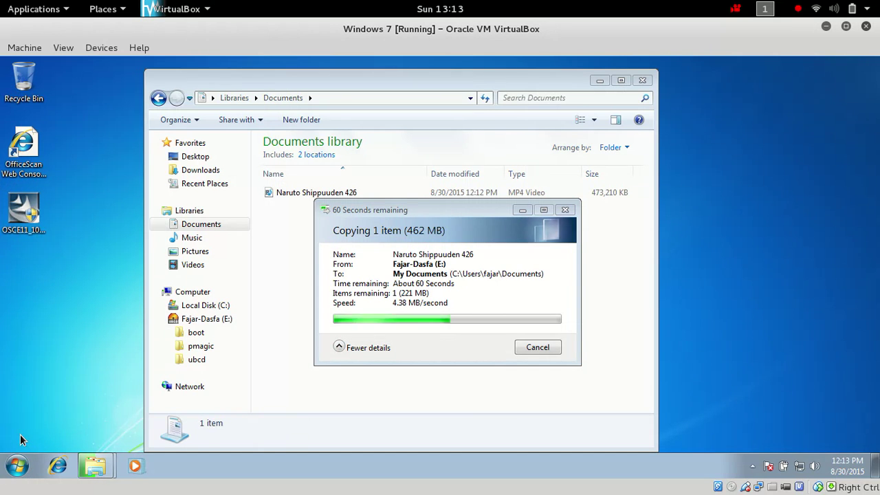
Switch to the Windows 7 virtual machine, find and start regedit, and allow Registry Editor to make changes.
left_click(11, 472)
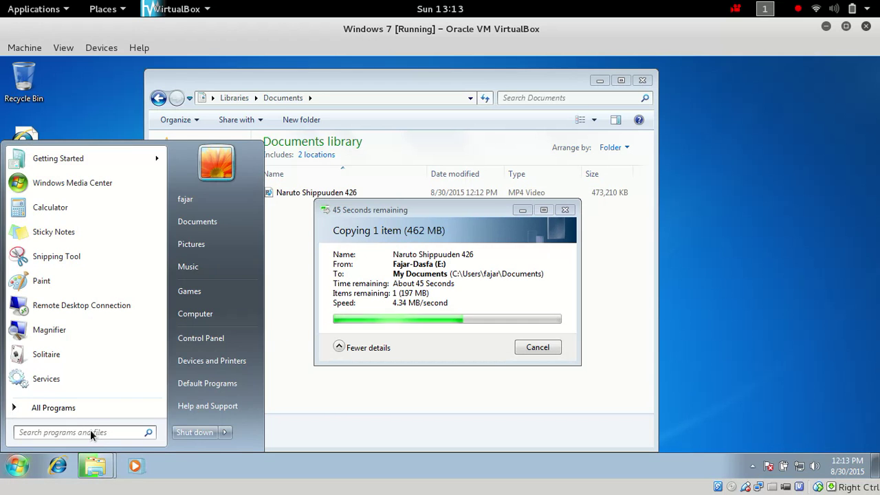
type("rege")
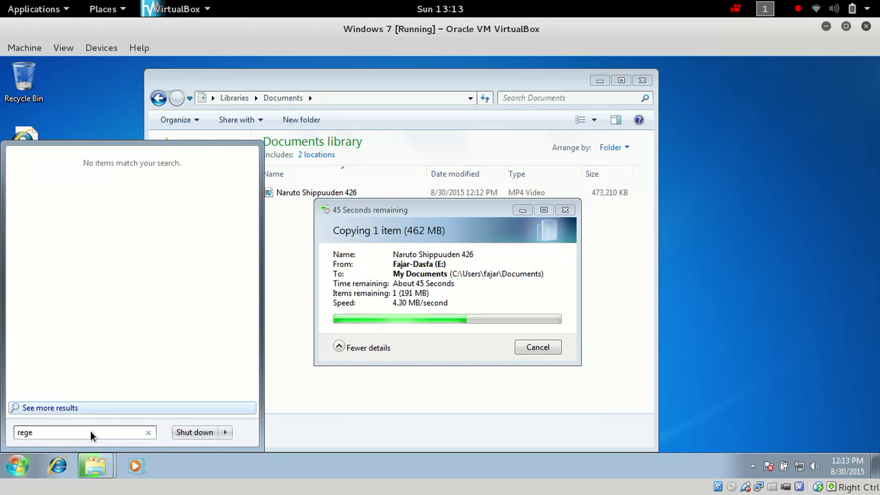
type("dit")
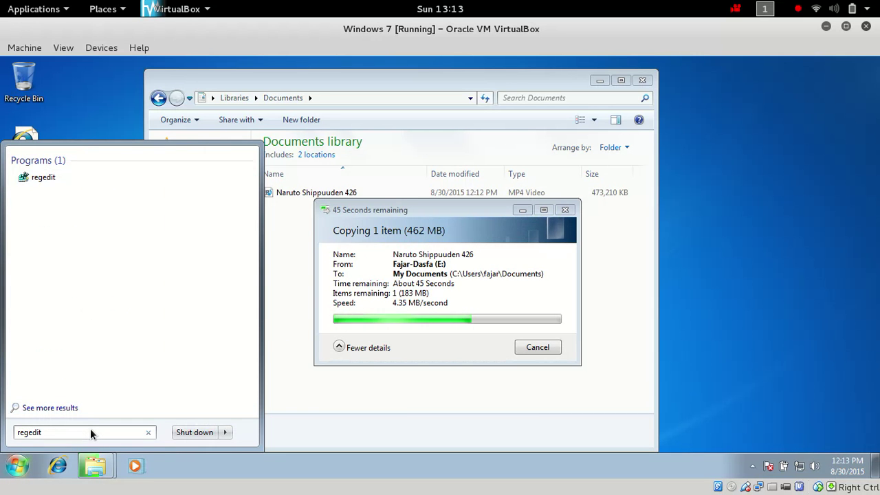
left_click(44, 177)
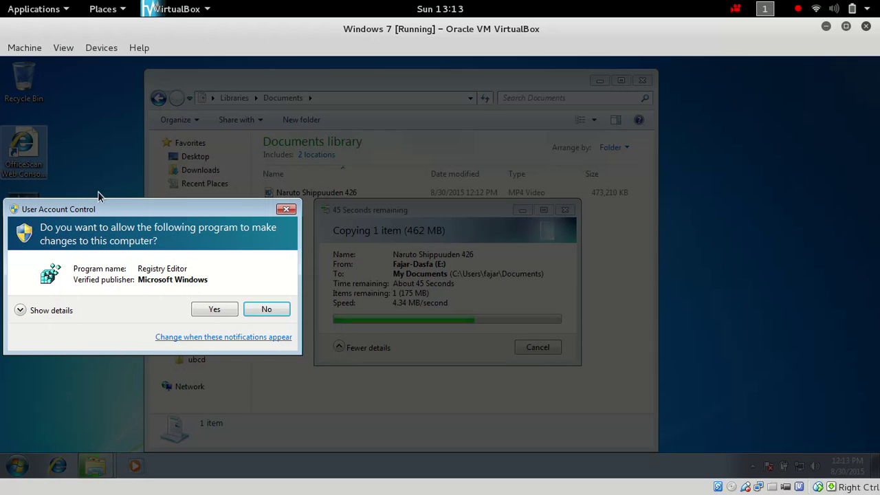
left_click(214, 310)
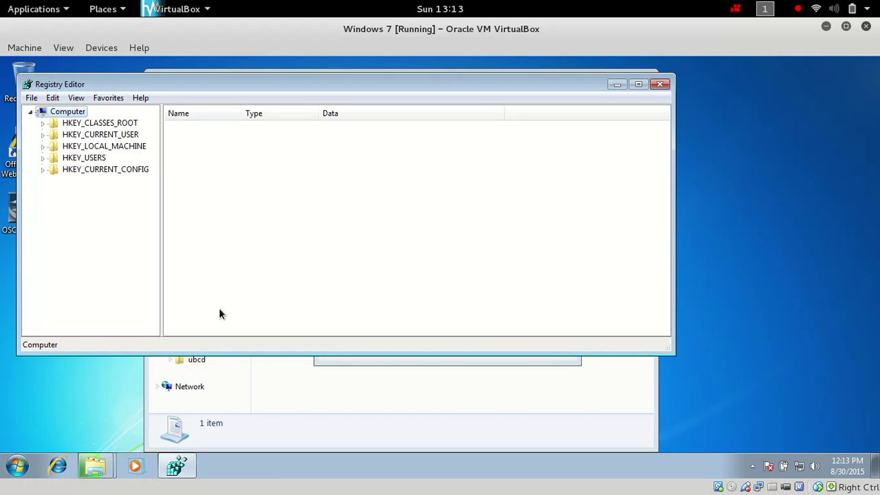
Open the registry key HKEY_LOCAL_MACHINE\SOFTWARE\TrendMicro\PC-cillinNTCorp\CurrentVersion.
left_click(49, 152)
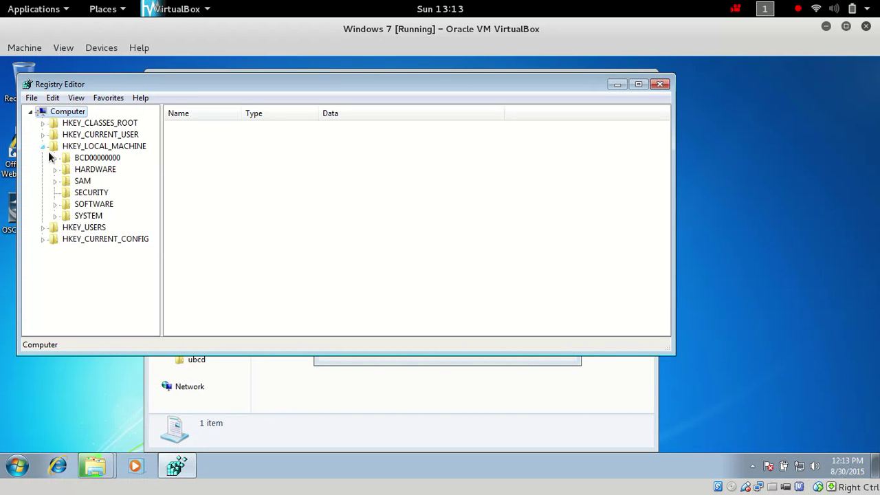
left_click(72, 150)
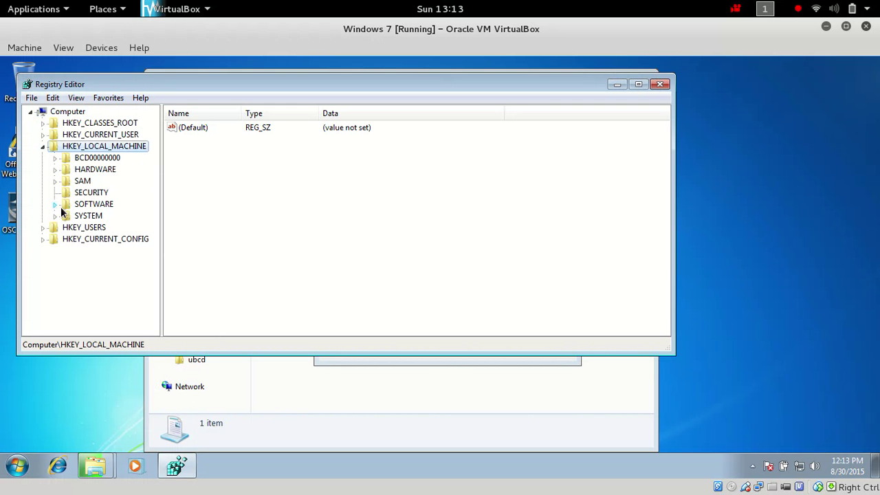
left_click(55, 205)
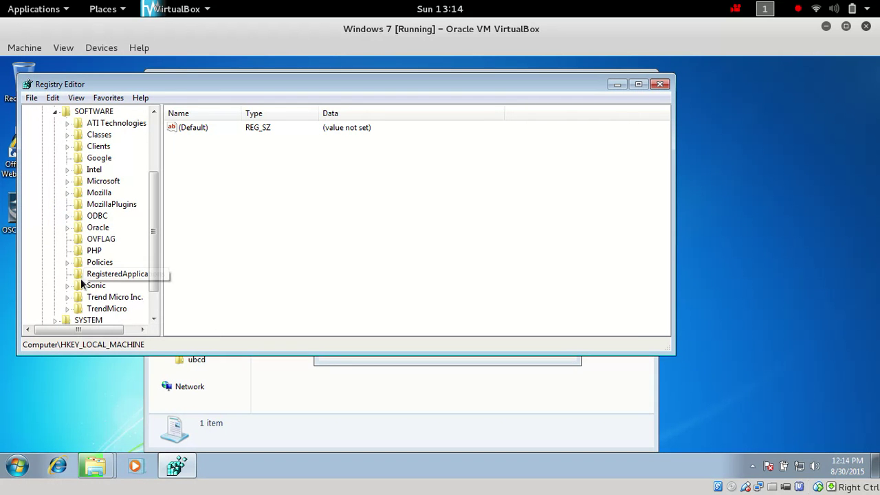
left_click(68, 310)
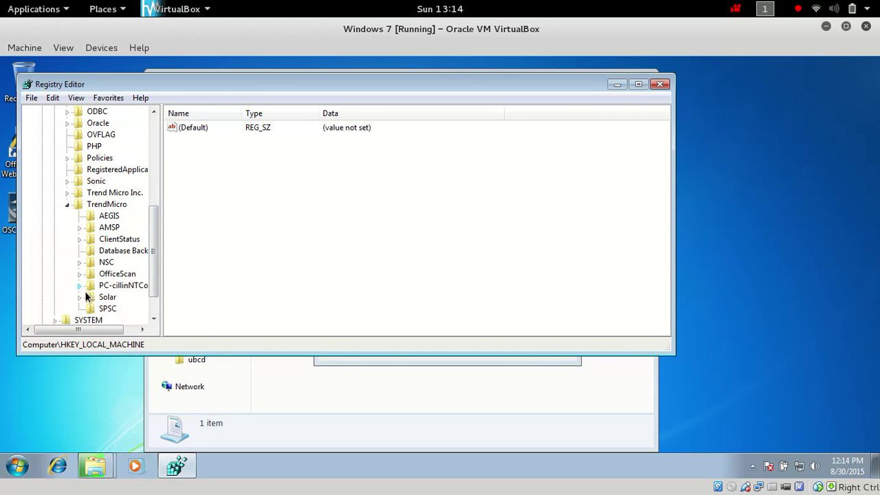
double_click(91, 288)
left_click(120, 298)
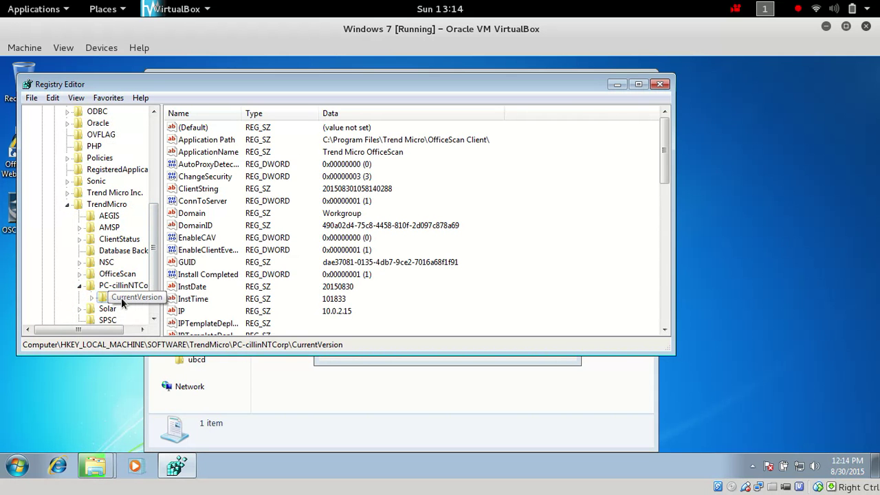
Widen the key tree, expand CurrentVersion and open its Misc. subkey.
left_click_drag(172, 311, 231, 311)
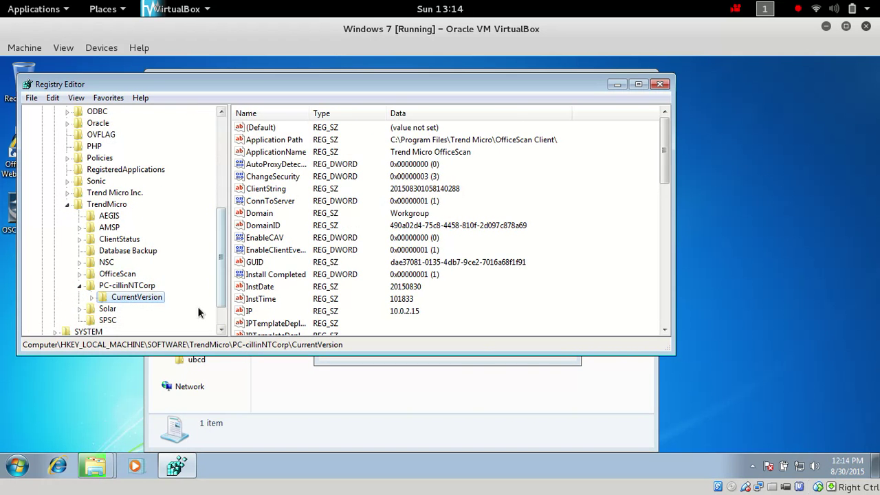
double_click(100, 302)
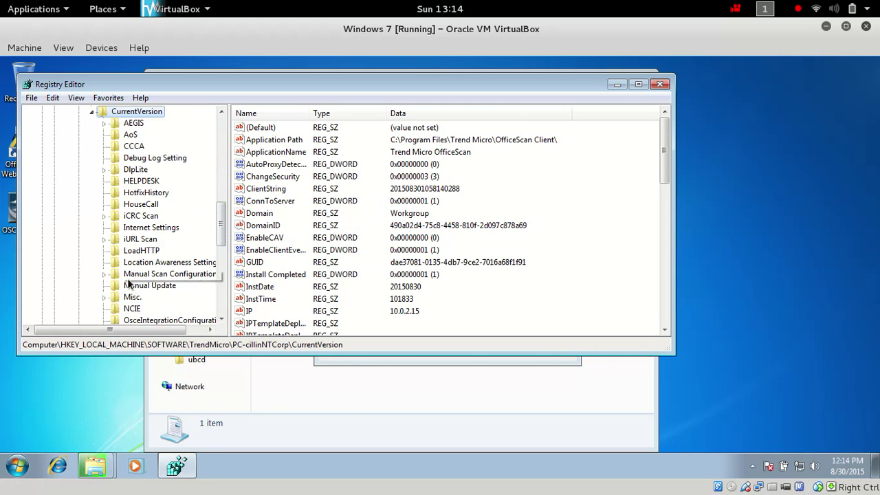
scroll(138, 267, "up", 1)
scroll(141, 275, "down", 2)
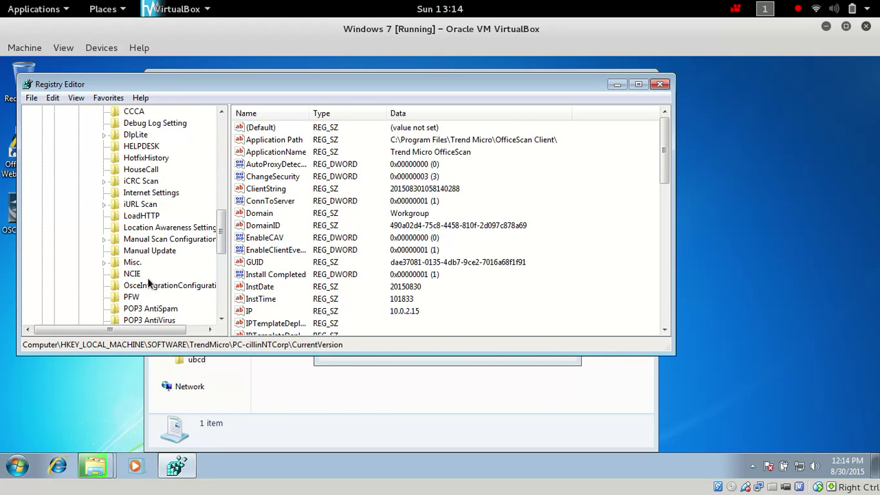
scroll(148, 282, "up", 4)
scroll(148, 282, "down", 3)
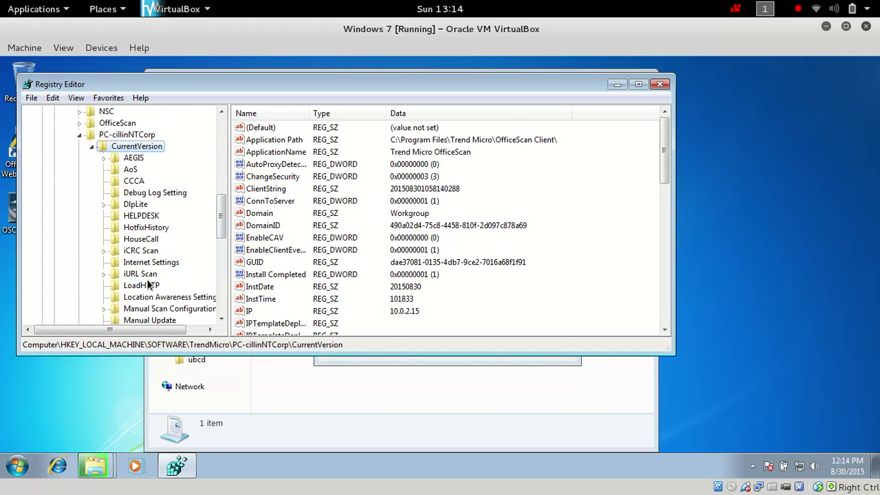
scroll(138, 231, "down", 4)
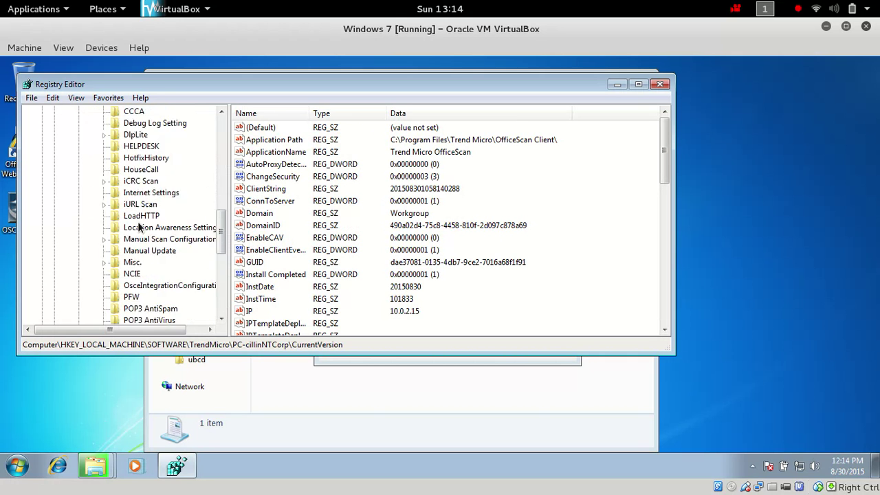
scroll(139, 233, "down", 3)
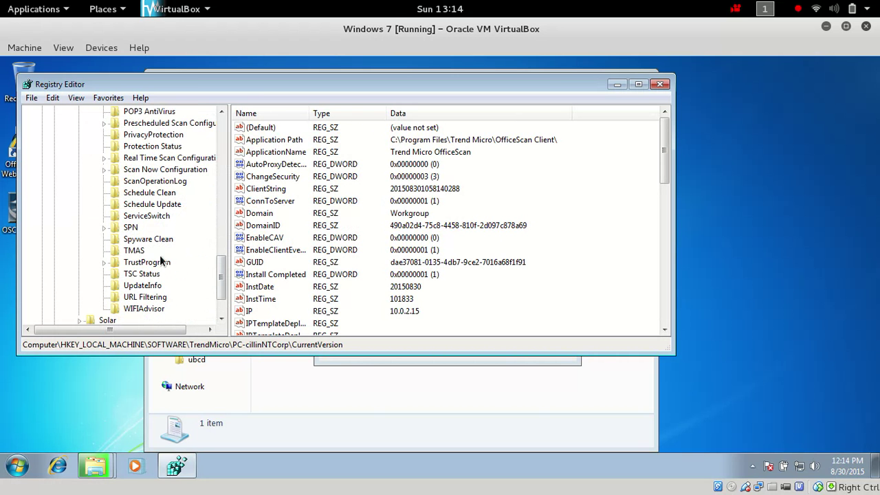
scroll(167, 265, "up", 2)
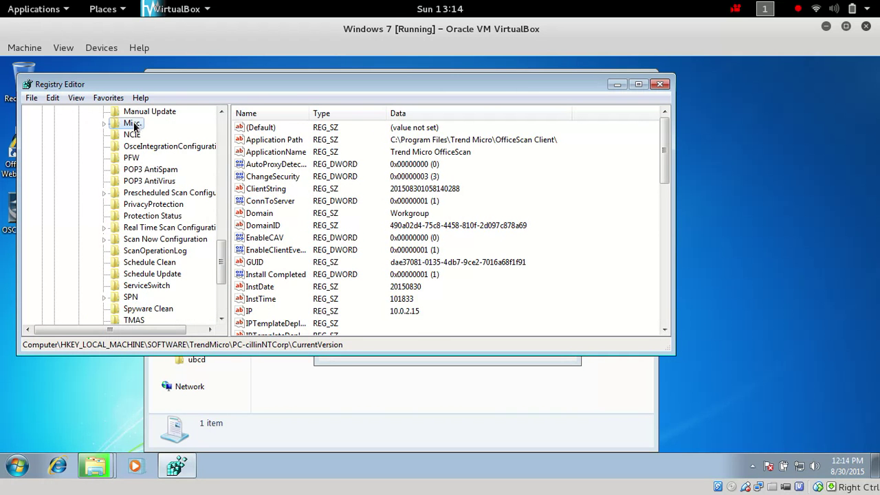
left_click(132, 124)
Retrace the key path from HKEY_LOCAL_MACHINE through SOFTWARE and TrendMicro back to the Misc. subkey.
scroll(338, 220, "up", 15)
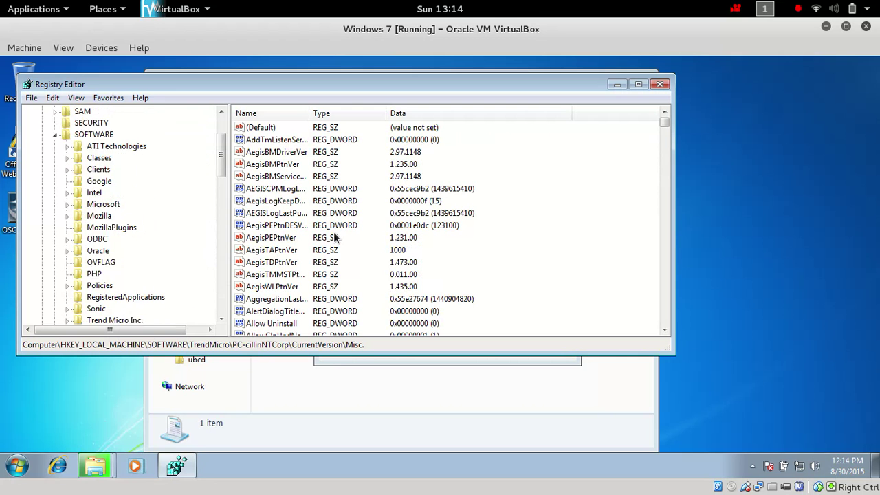
left_click(82, 149)
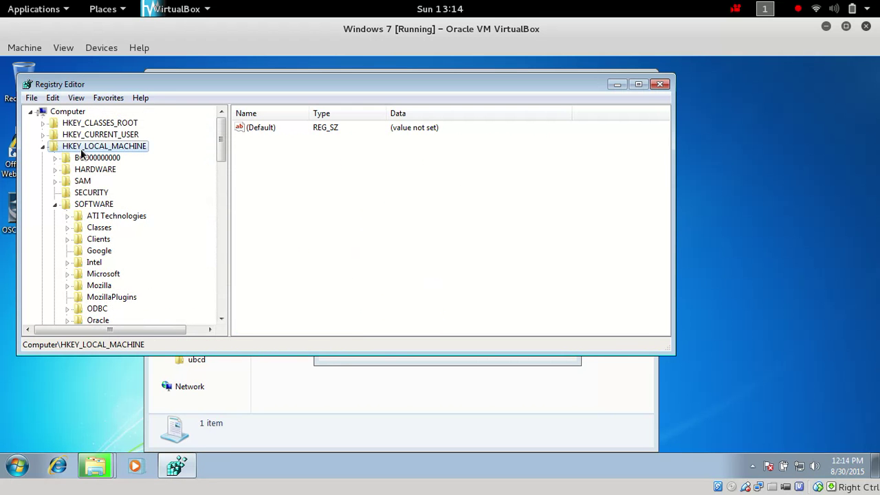
left_click(95, 204)
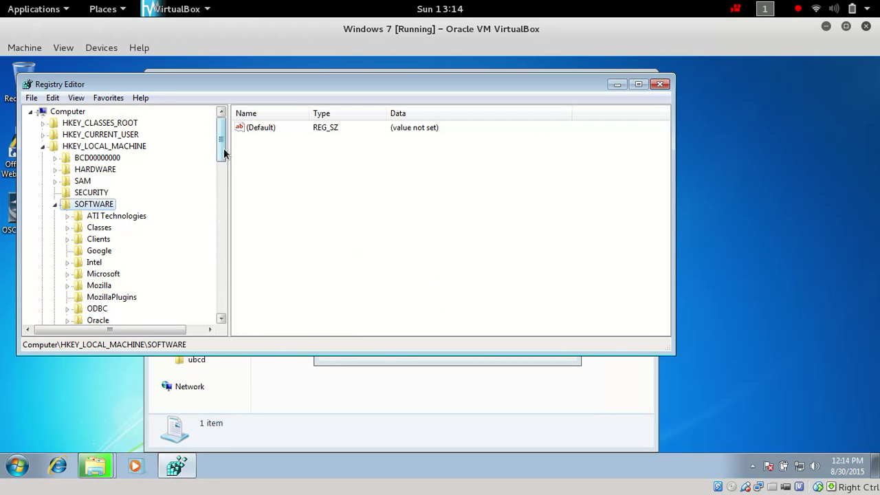
scroll(169, 205, "down", 5)
left_click(118, 240)
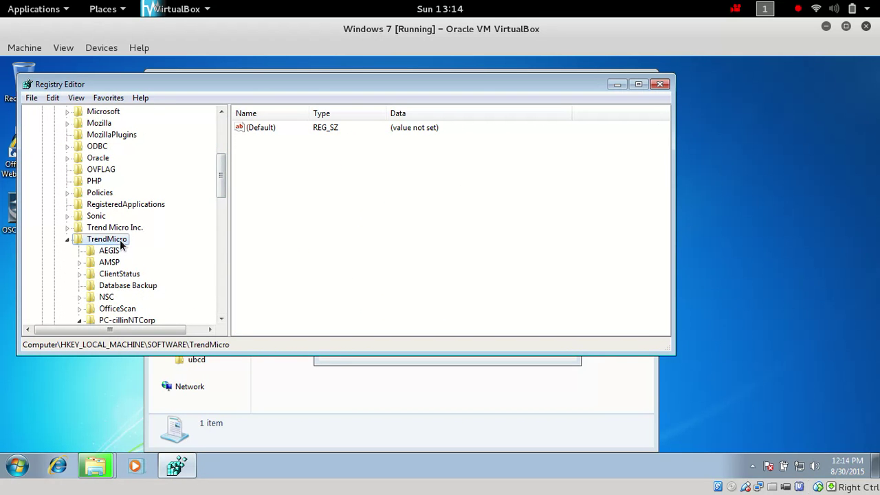
left_click_drag(222, 194, 221, 245)
left_click(135, 159)
left_click(147, 172)
left_click(143, 208)
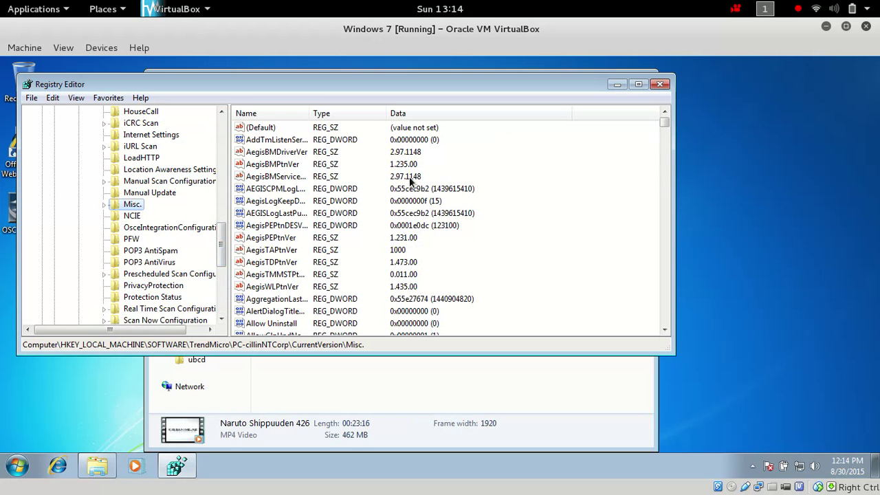
Look through the values of the Misc. key, widening the Name column to read the full names of the Enable entries.
scroll(471, 191, "down", 20)
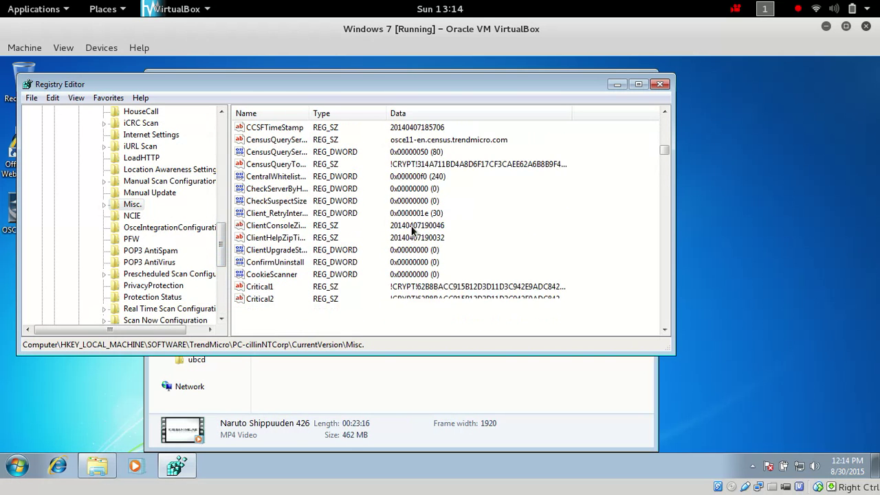
scroll(409, 228, "down", 6)
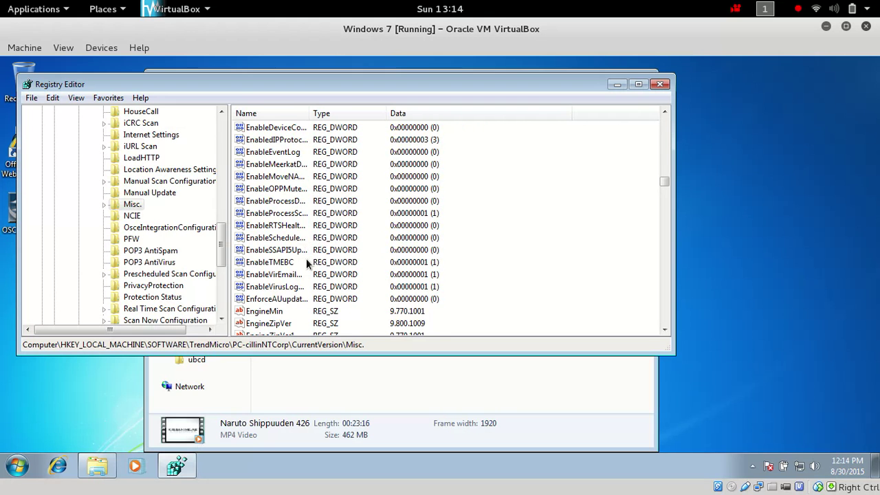
scroll(306, 258, "up", 1)
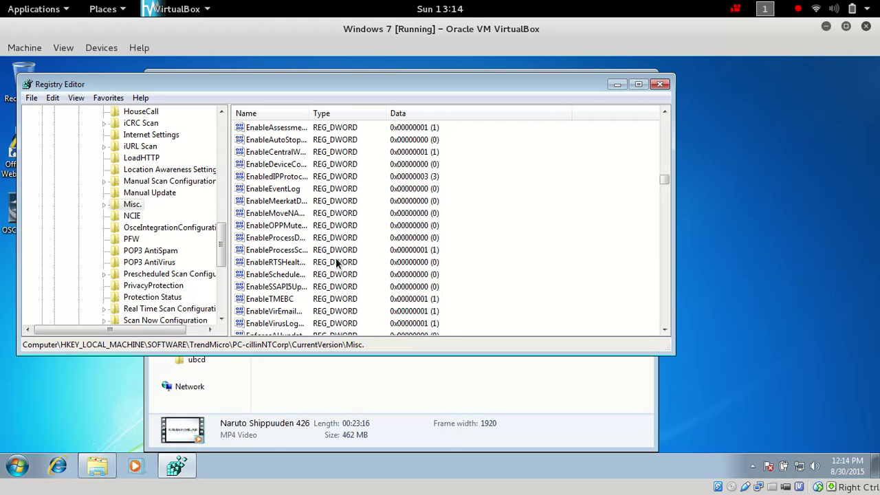
scroll(337, 263, "up", 1)
scroll(337, 264, "up", 2)
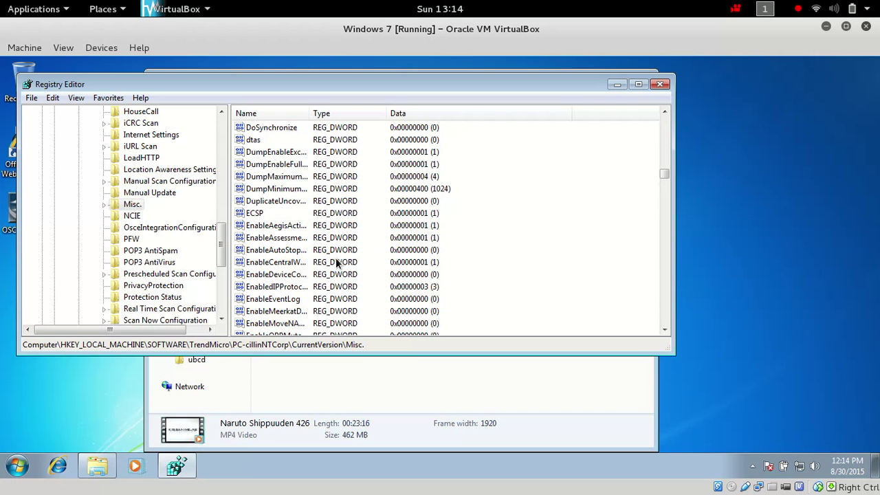
left_click(302, 252)
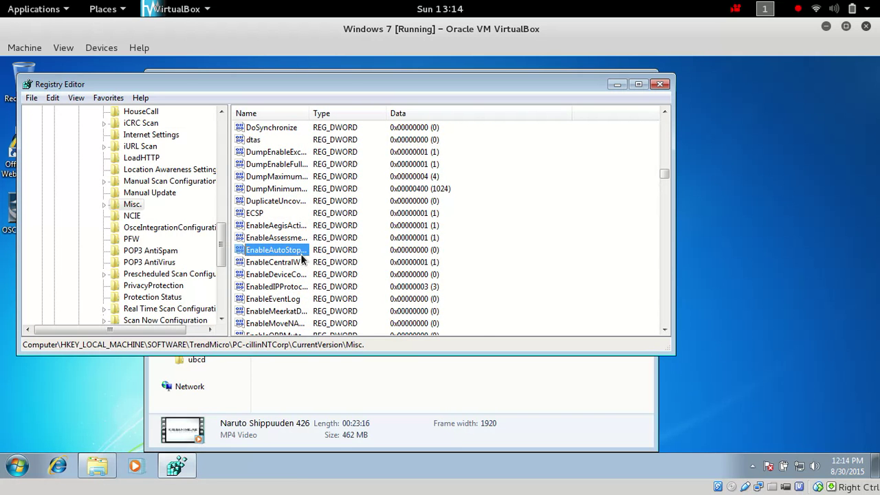
left_click_drag(310, 114, 420, 137)
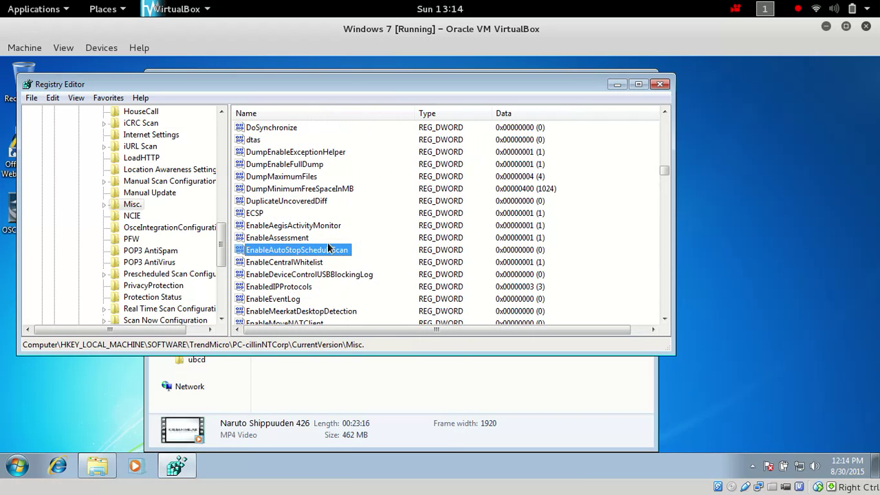
scroll(334, 260, "down", 1)
scroll(334, 260, "down", 1)
Search the registry for password-related entries from the Misc. key onward and continue to further matches.
key("ctrl+f")
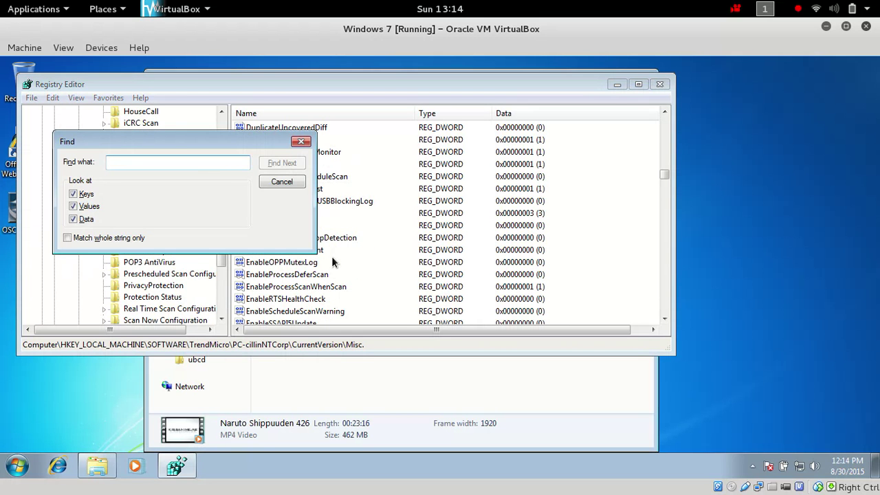
type("pfw")
key("Return")
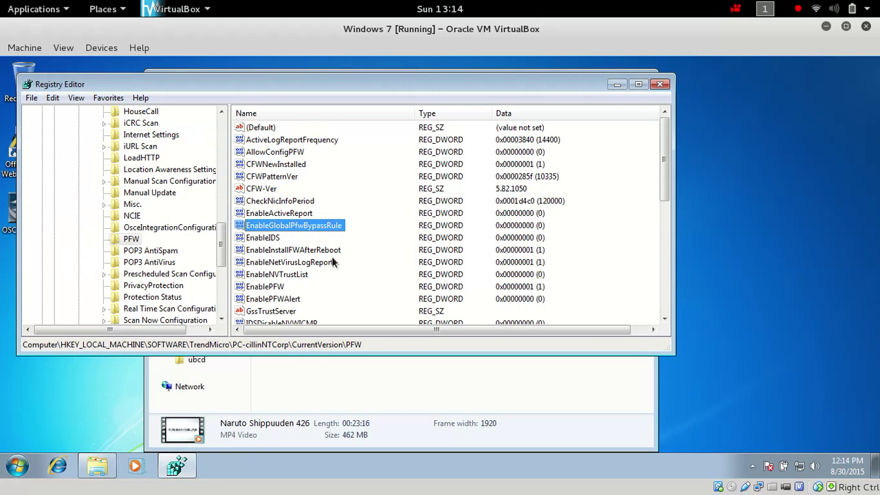
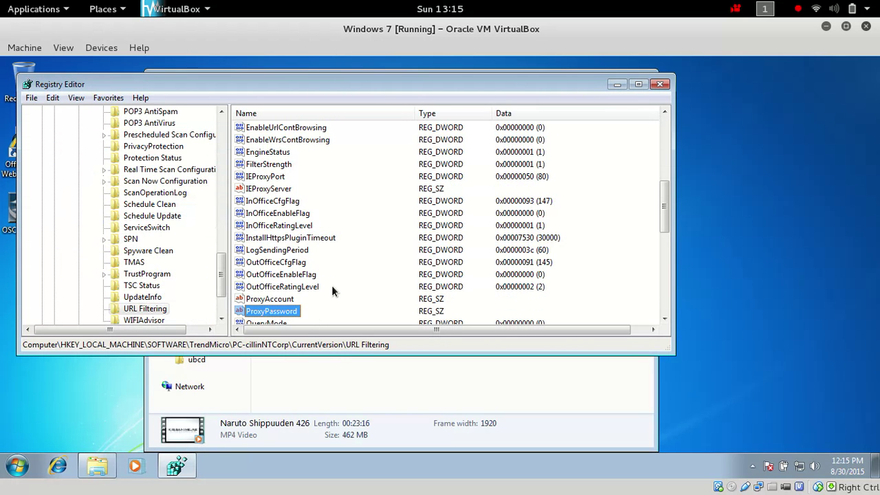
key("ctrl+f")
key("Return")
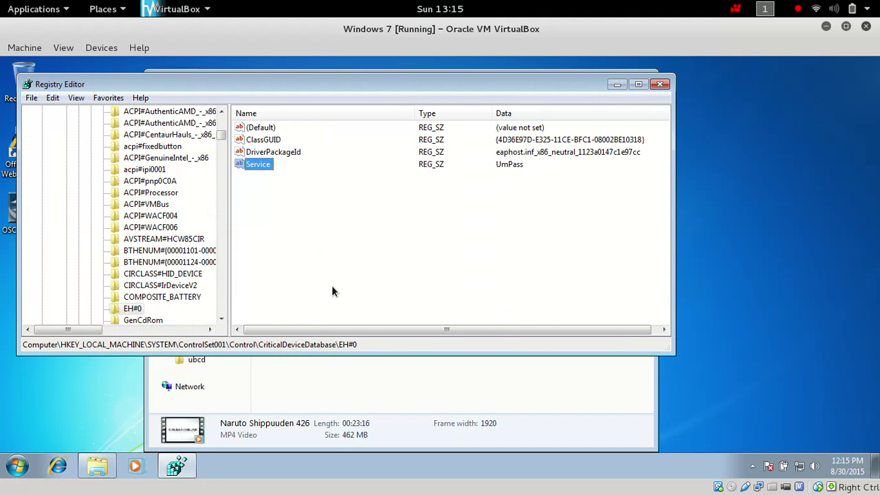
Continue the registry search to the next match and return to the Misc. key under PC-cillinNTCorp's CurrentVersion.
key("F3")
scroll(332, 285, "up", 10)
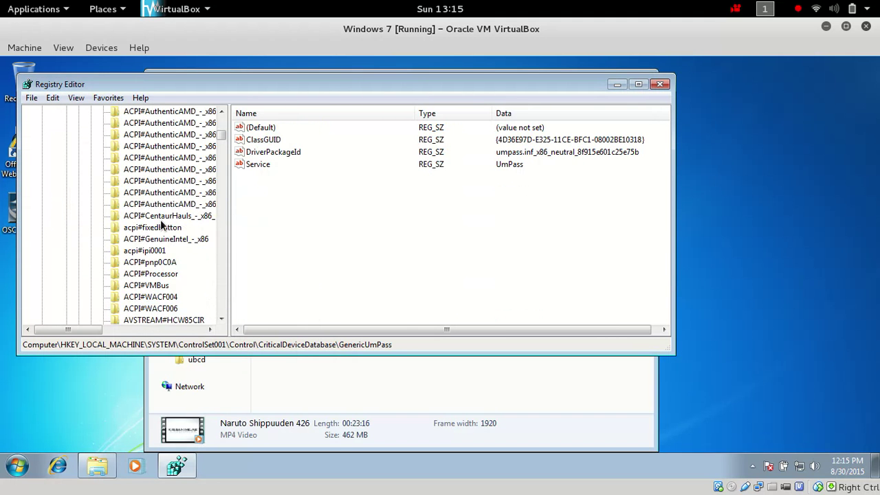
left_click_drag(221, 131, 222, 126)
scroll(211, 150, "up", 4)
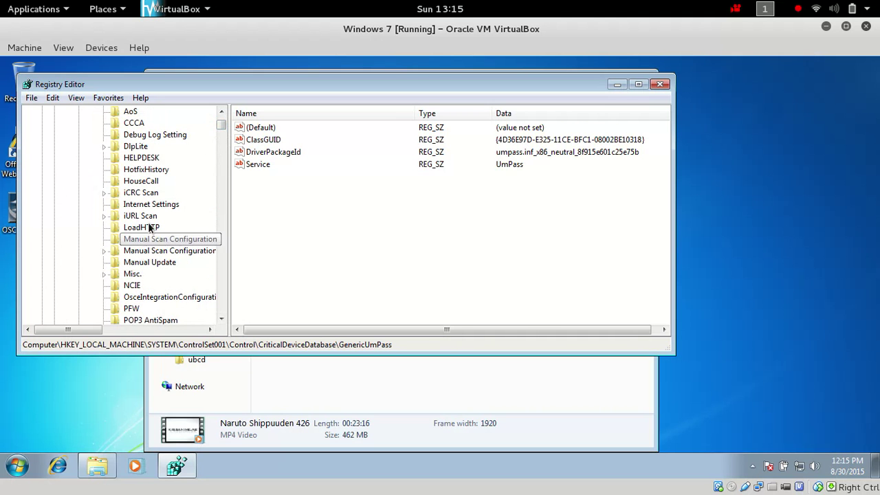
left_click(134, 274)
left_click(338, 192)
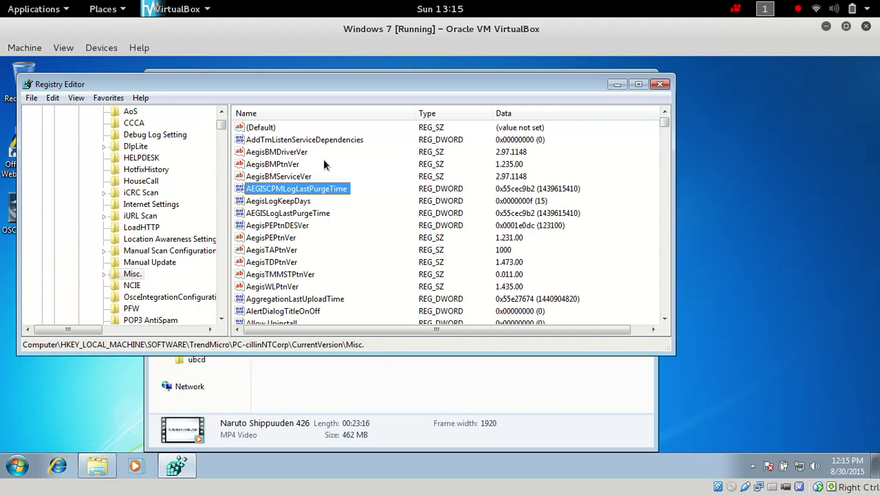
Set the Allow Uninstall value of the Misc. key to 1 and reopen it to check the data.
scroll(379, 183, "down", 12)
scroll(391, 171, "up", 5)
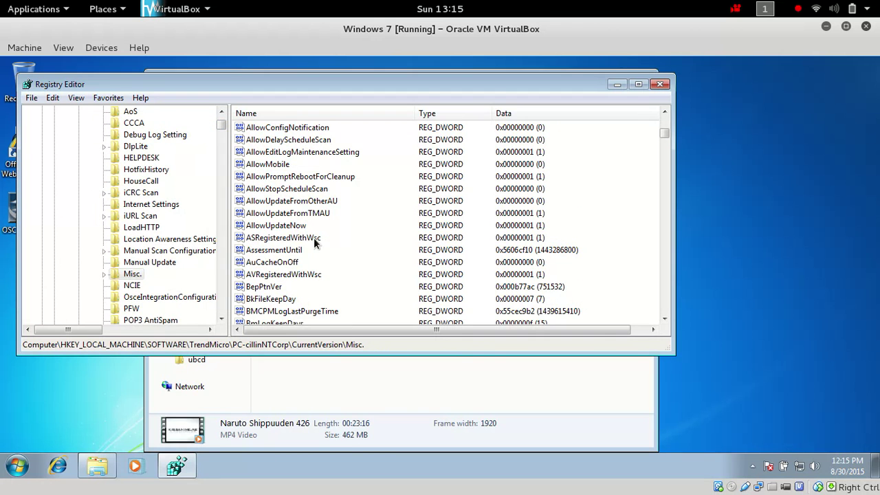
scroll(316, 242, "up", 1)
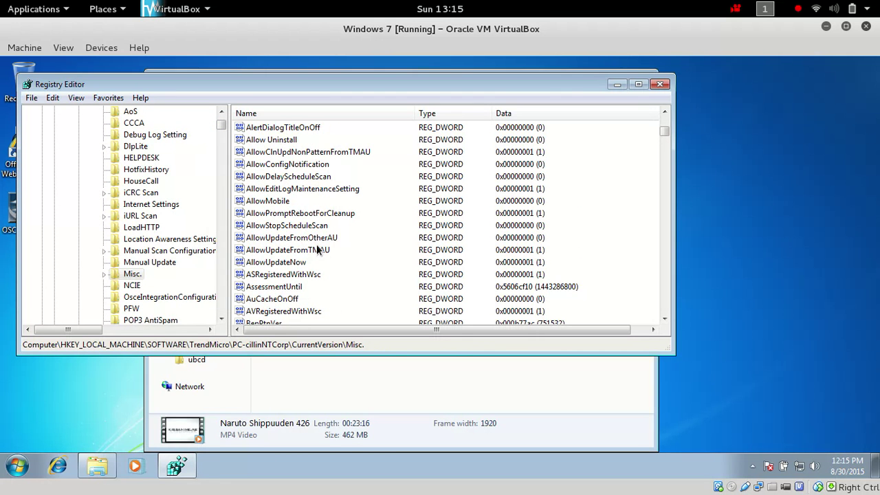
double_click(277, 140)
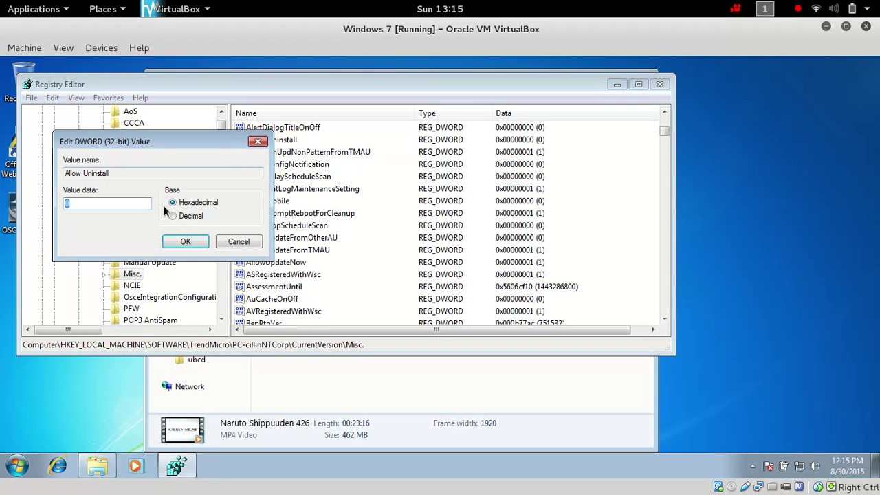
left_click(196, 246)
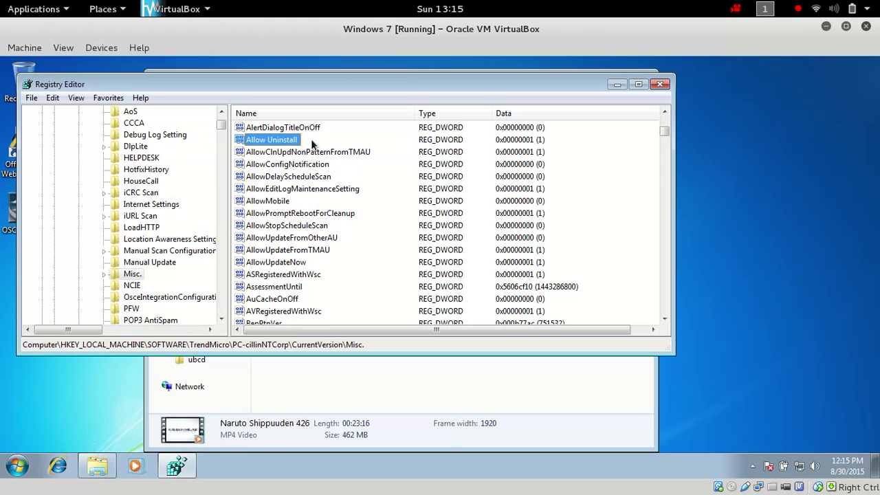
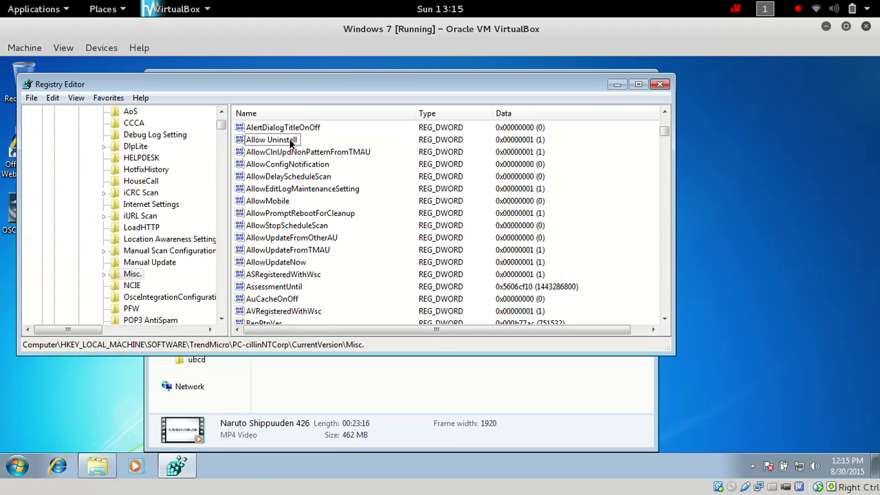
double_click(290, 141)
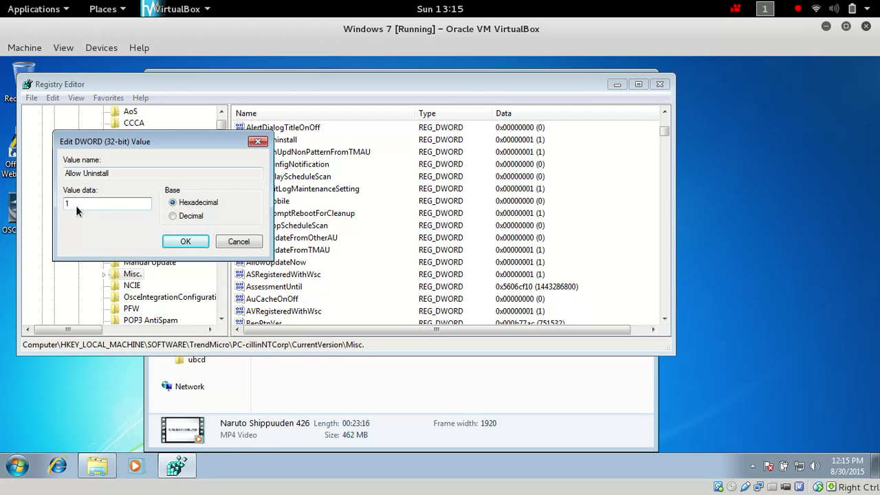
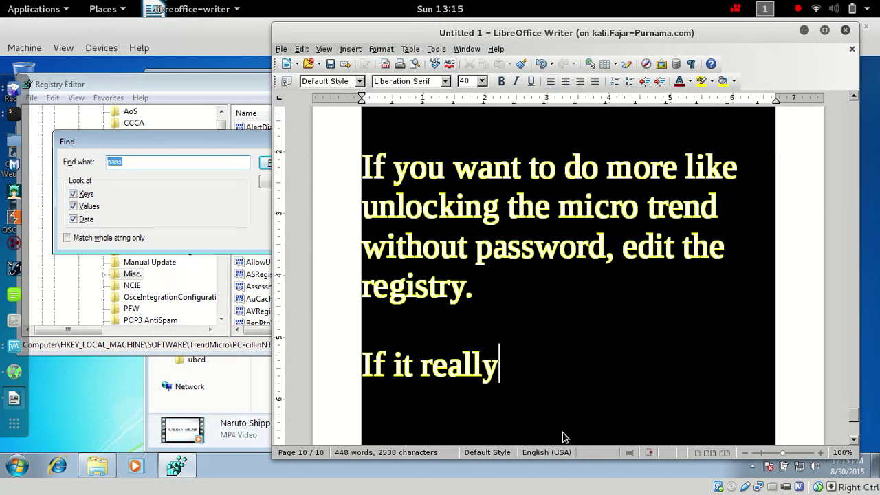
Switch to LibreOffice Writer and write the note "If it really bugs you can allow uninstall, set the value to 1".
type("ou ")
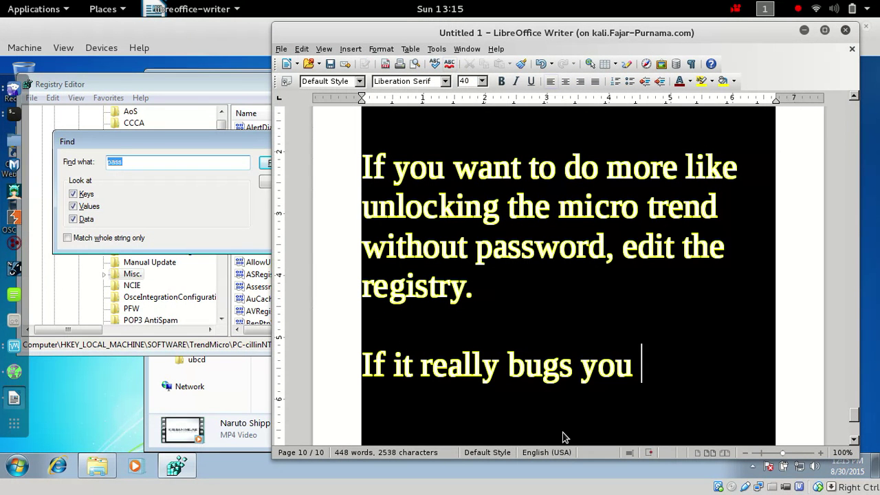
type("can")
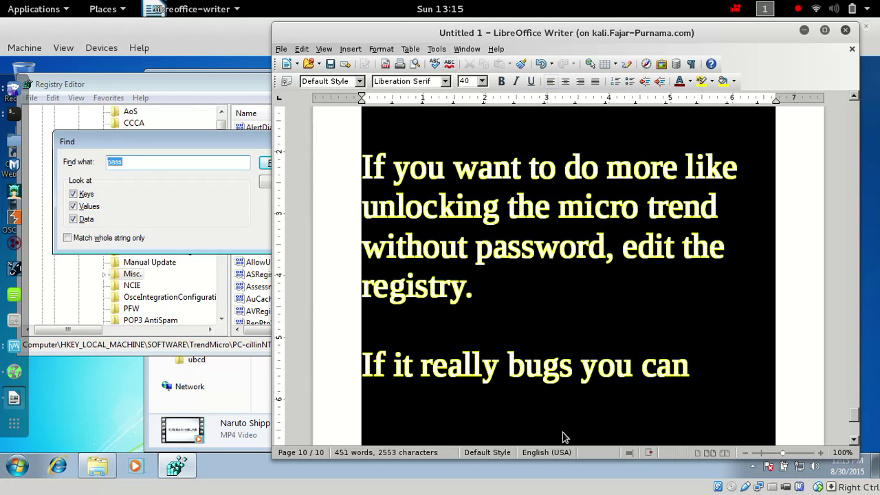
type(" r")
key("BackSpace")
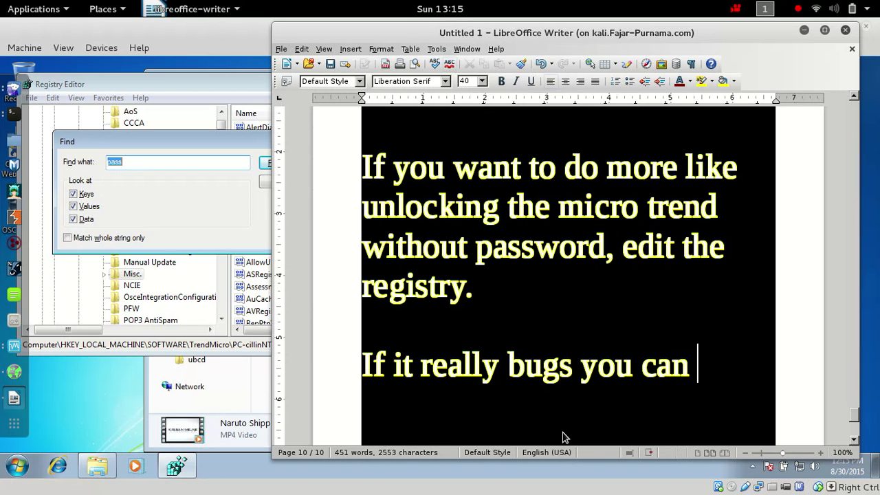
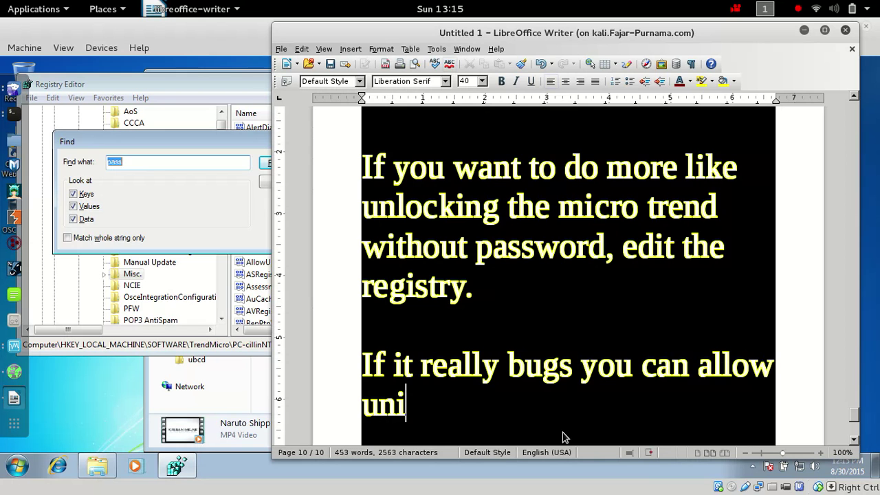
type("nstall")
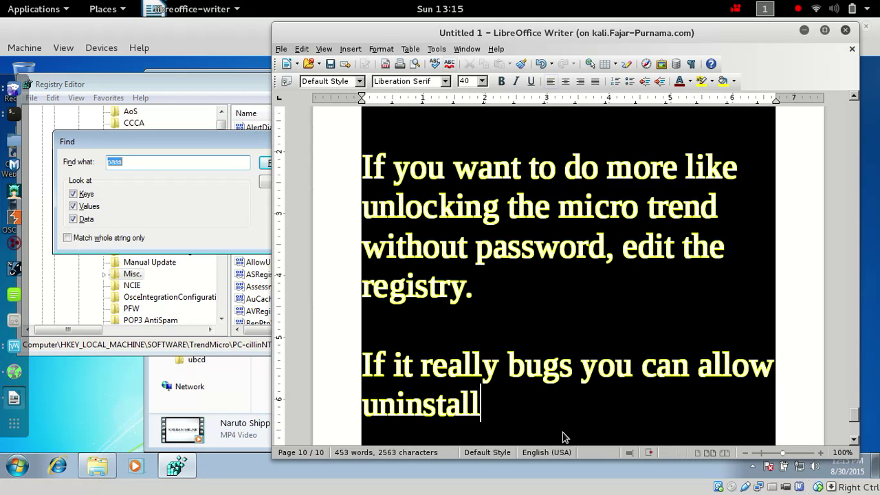
type(", set the ")
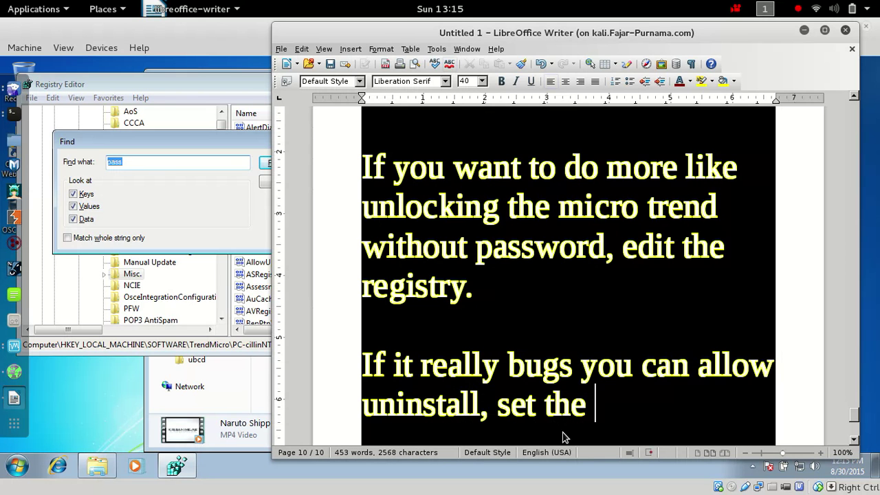
type("value to 1")
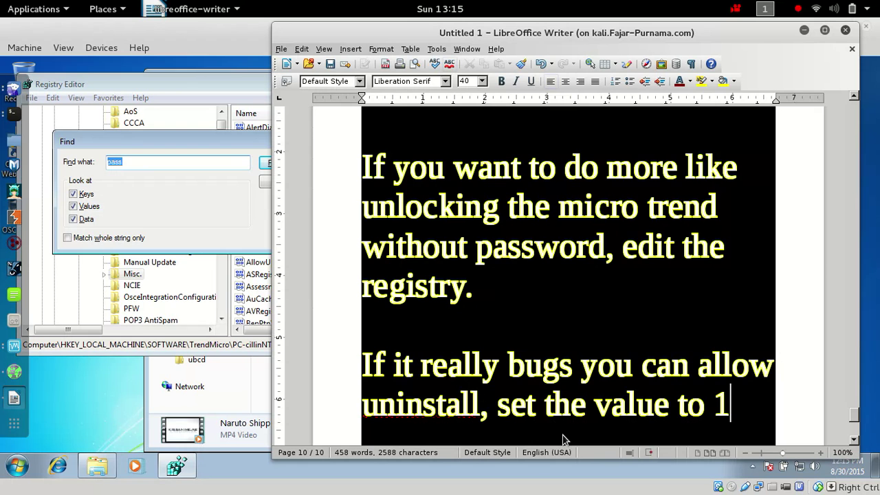
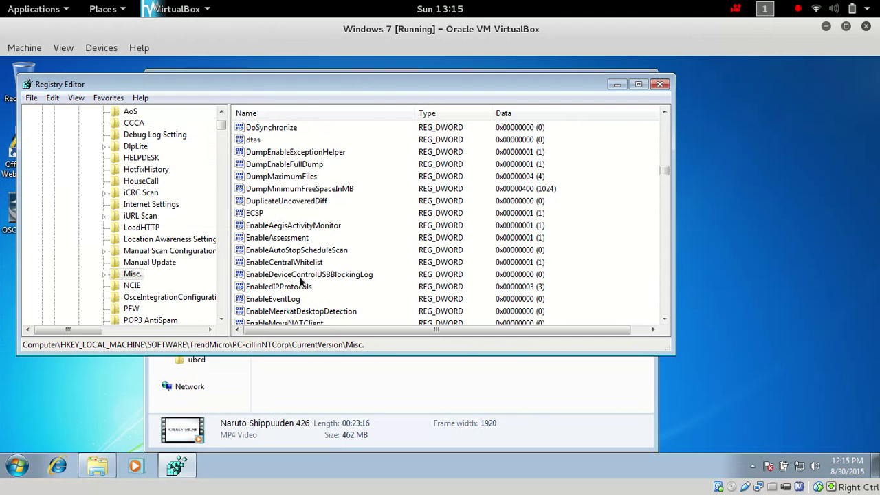
Look through the Misc. key's values in Registry Editor from the Enable entries to NoPwdProtect and open that value for editing.
scroll(301, 283, "down", 1)
scroll(300, 287, "down", 3)
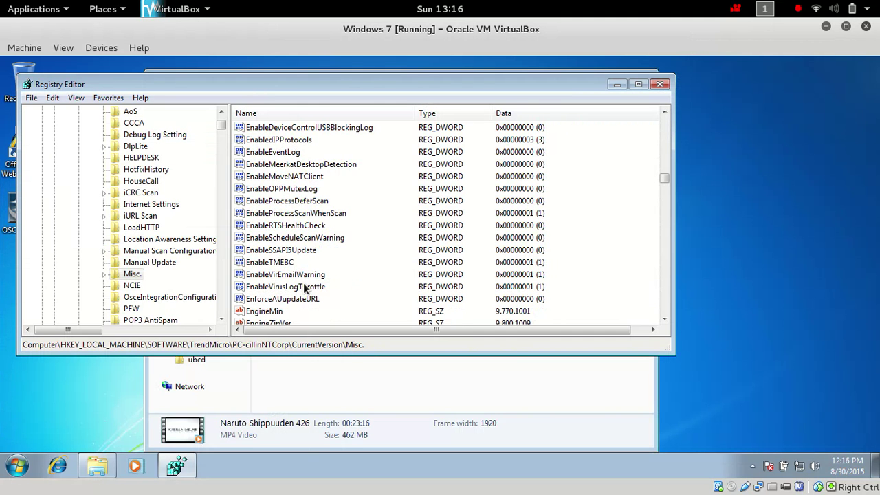
scroll(305, 287, "down", 9)
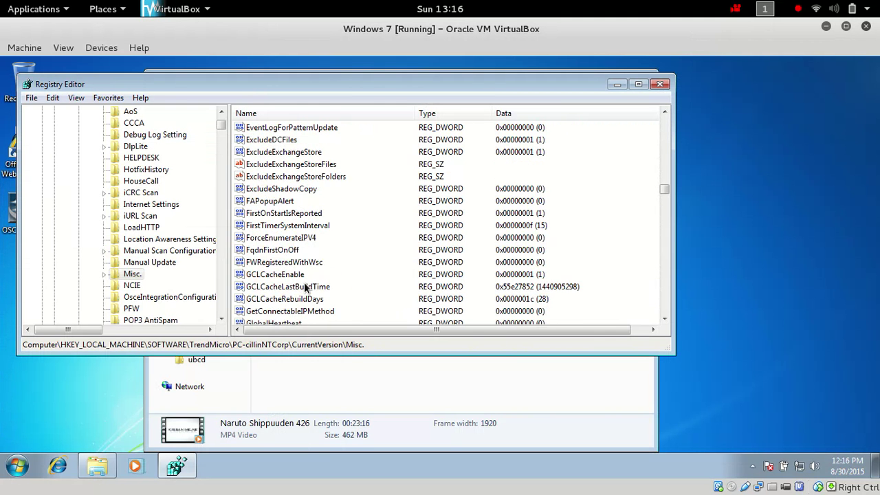
scroll(304, 287, "down", 5)
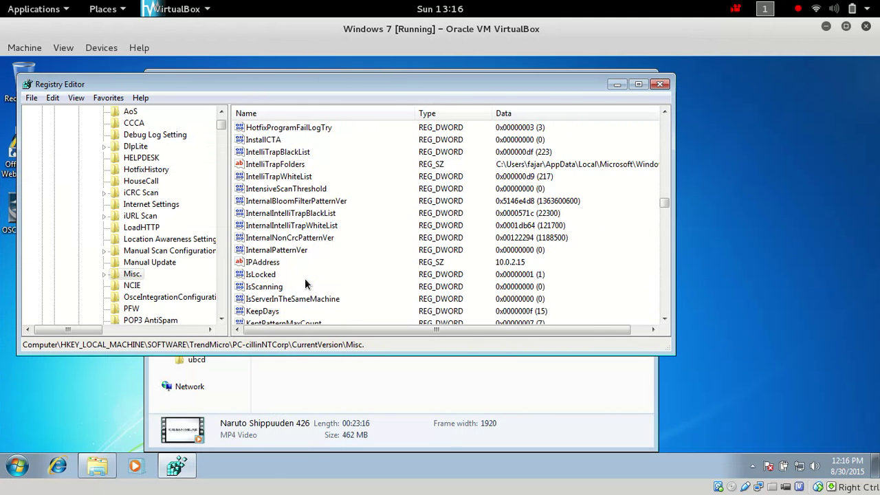
scroll(305, 281, "down", 7)
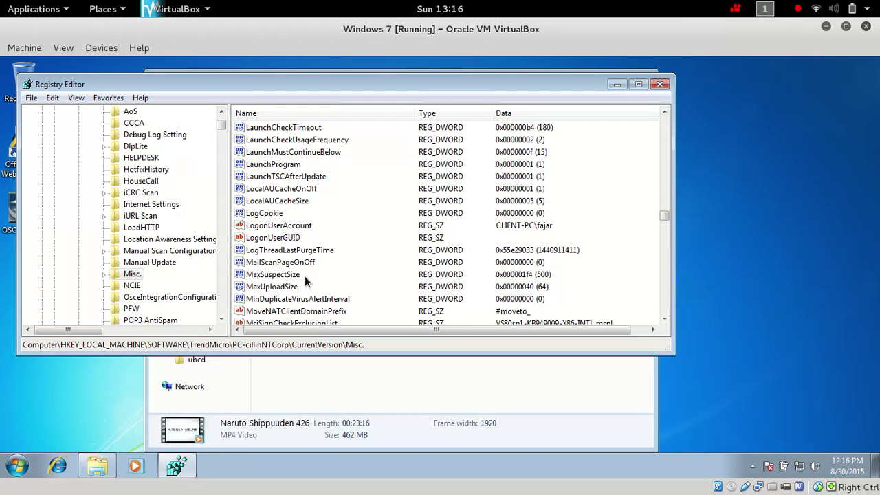
scroll(305, 276, "down", 5)
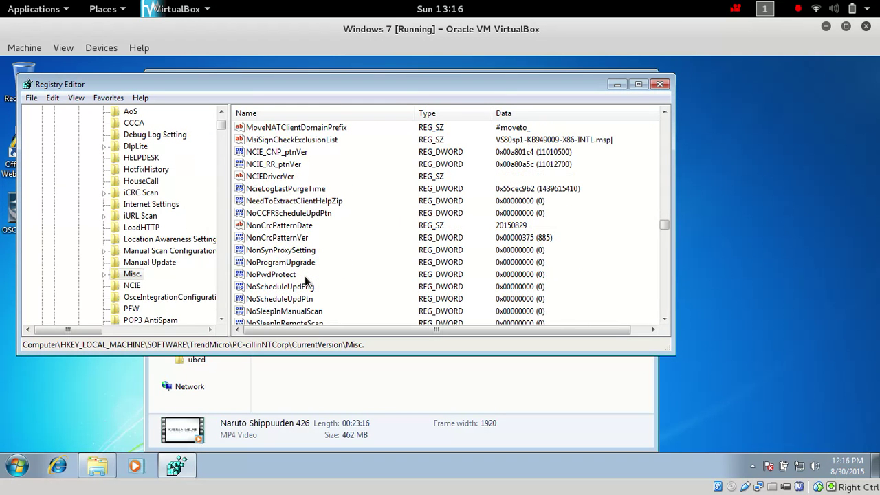
left_click(293, 277)
double_click(289, 278)
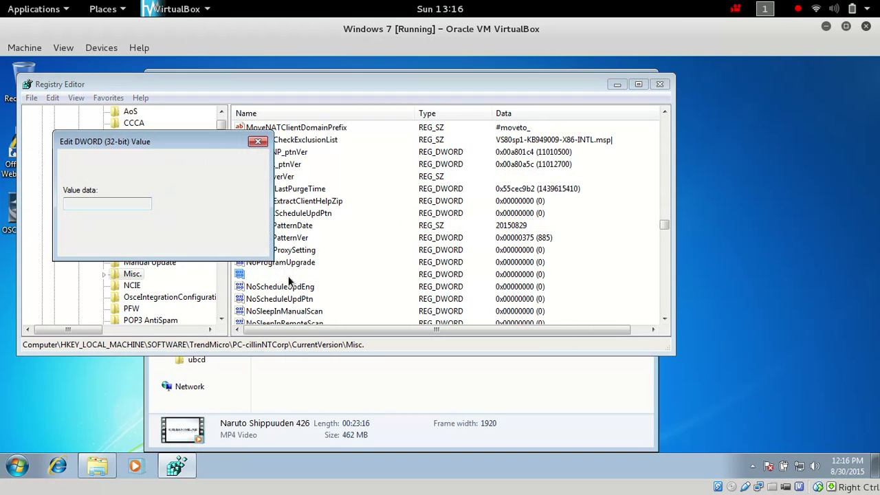
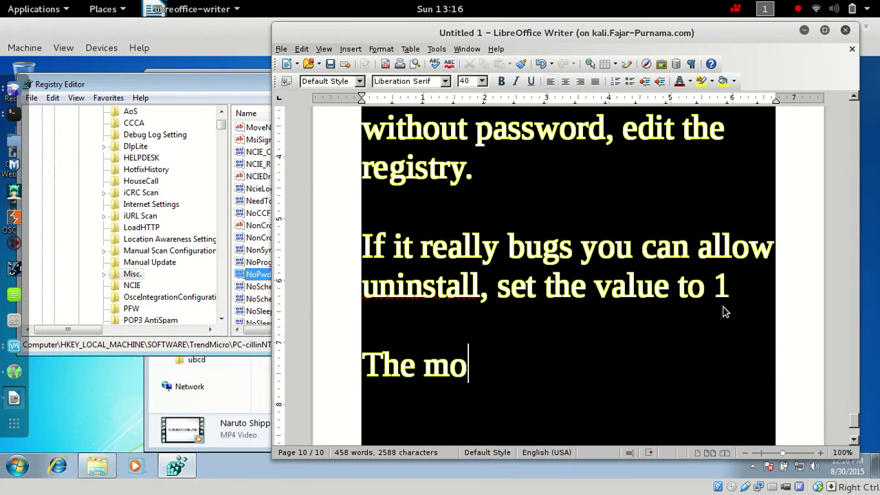
Switch to LibreOffice Writer and add a new paragraph reading: The most important set “NoPwdProtect” value to “1”.
type("t i")
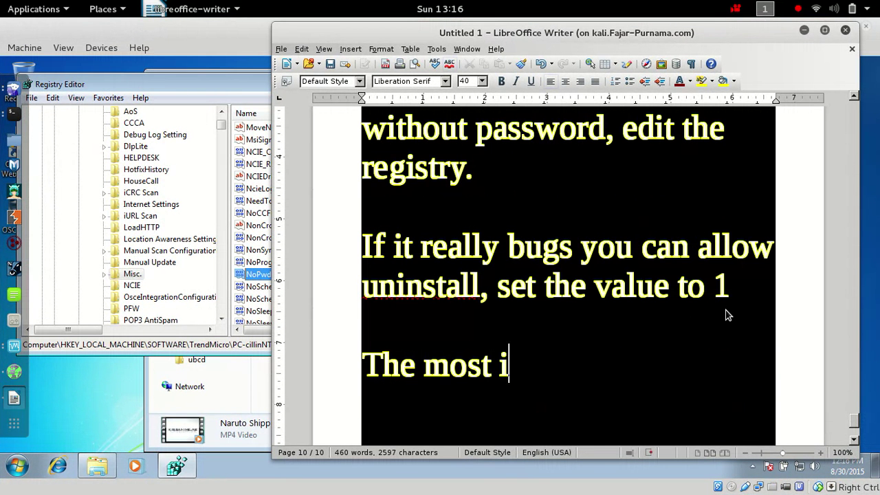
type("mportant ")
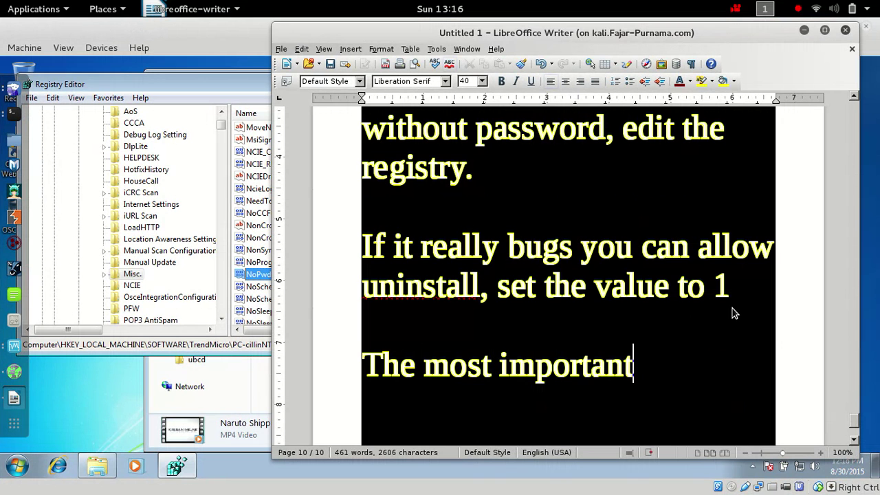
type("se")
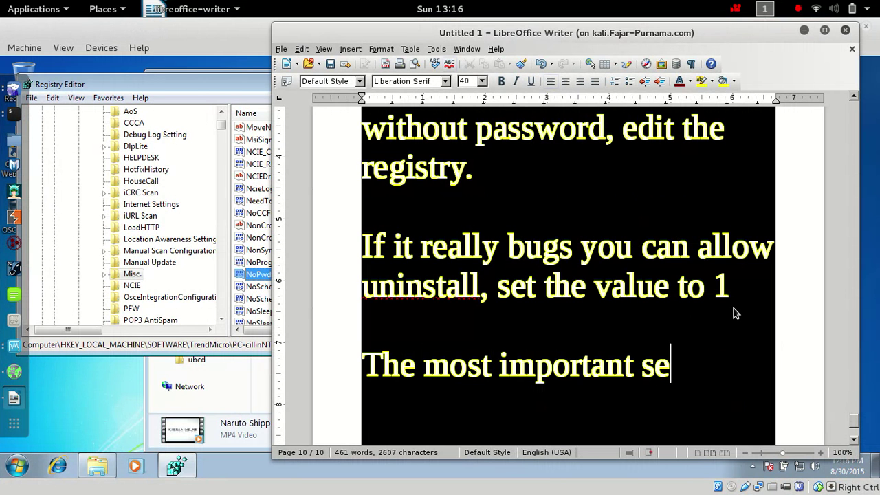
type("t \"No")
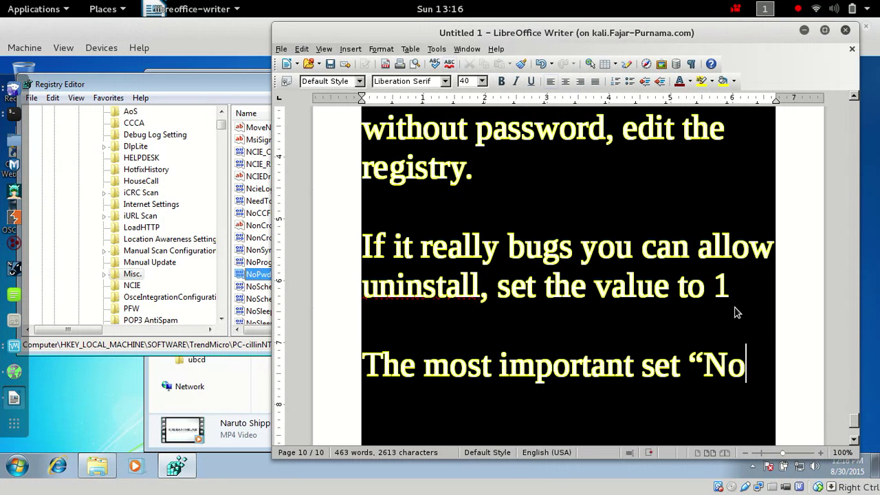
type("Pwd")
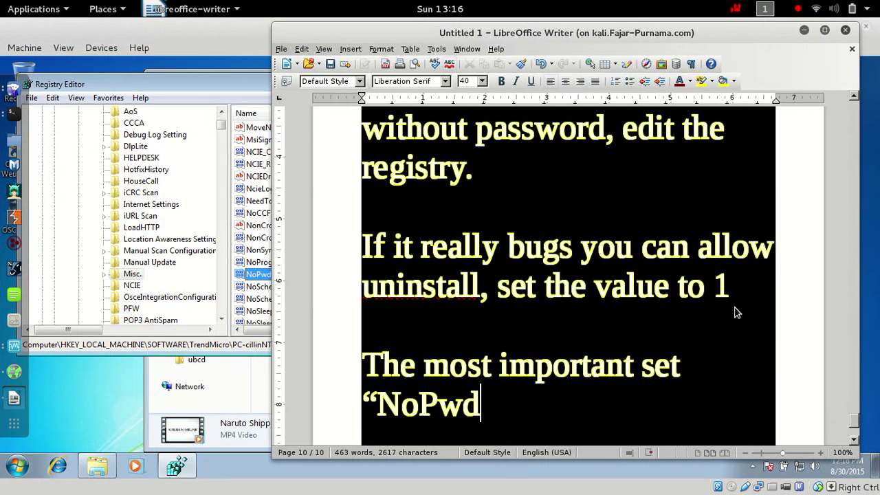
type("Protect")
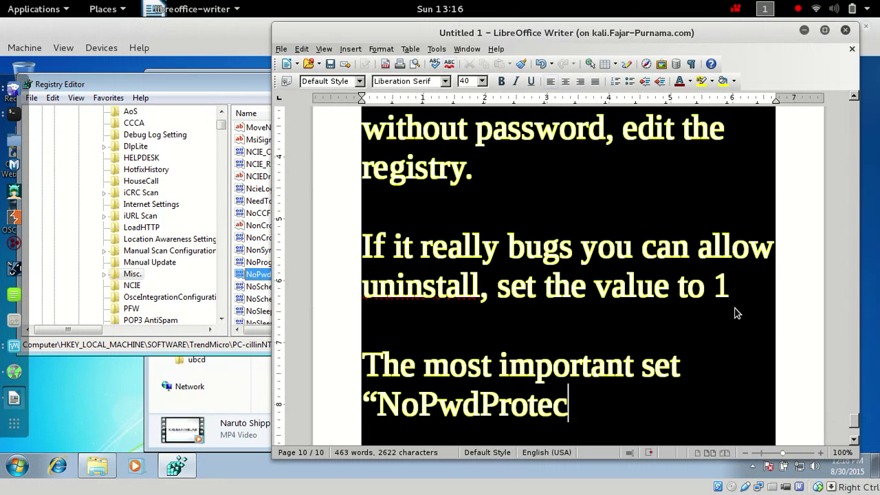
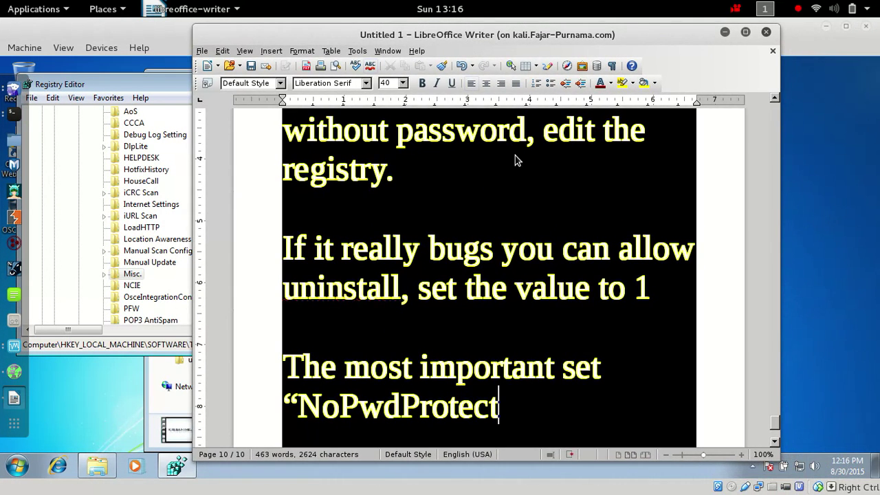
type("\" valu")
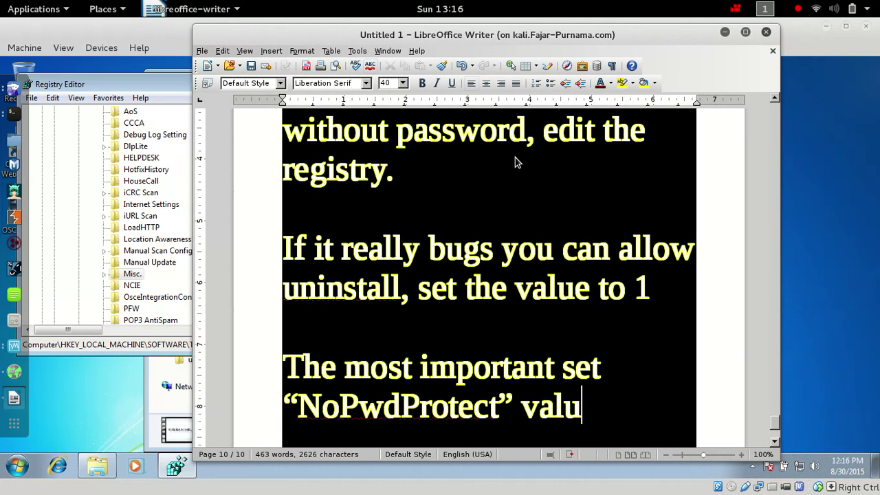
type("e to \"1\"")
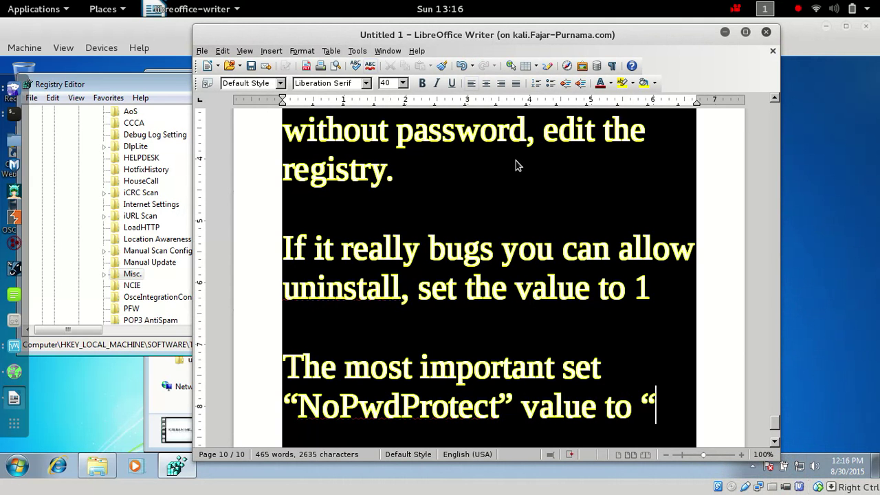
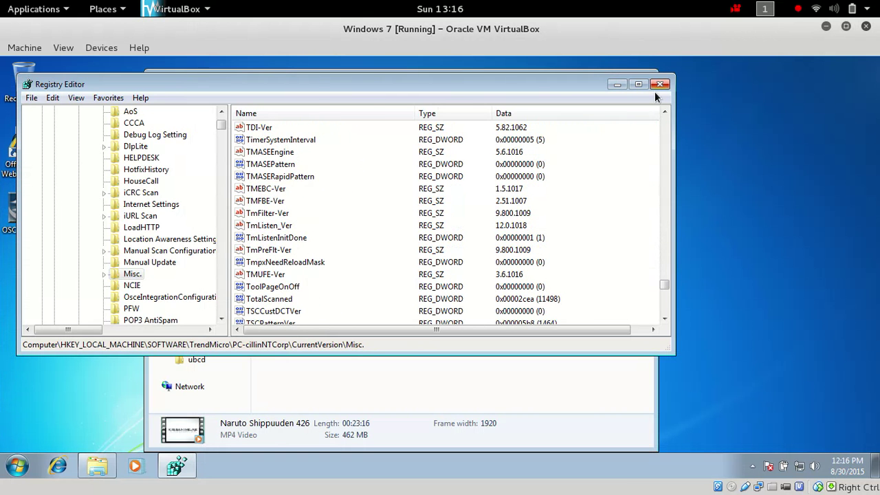
Close Registry Editor and the Explorer window, and unlock the OfficeScan Agent Console.
left_click(657, 90)
left_click(647, 84)
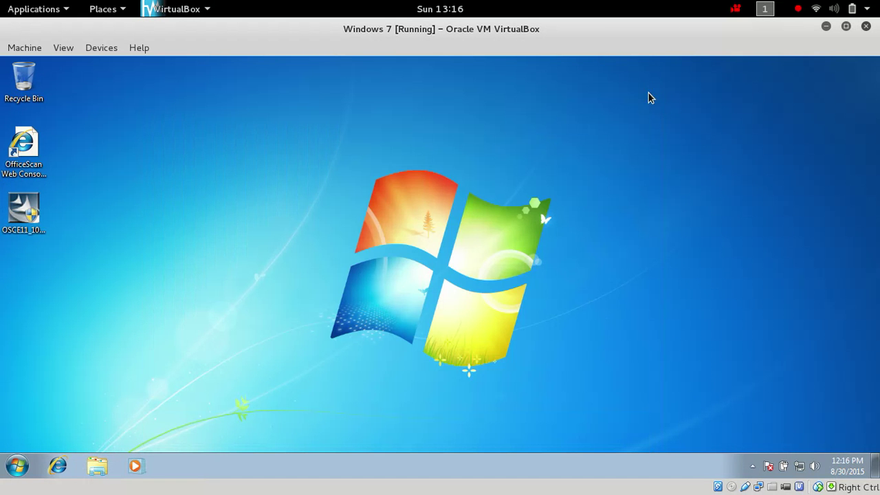
left_click(752, 466)
right_click(774, 413)
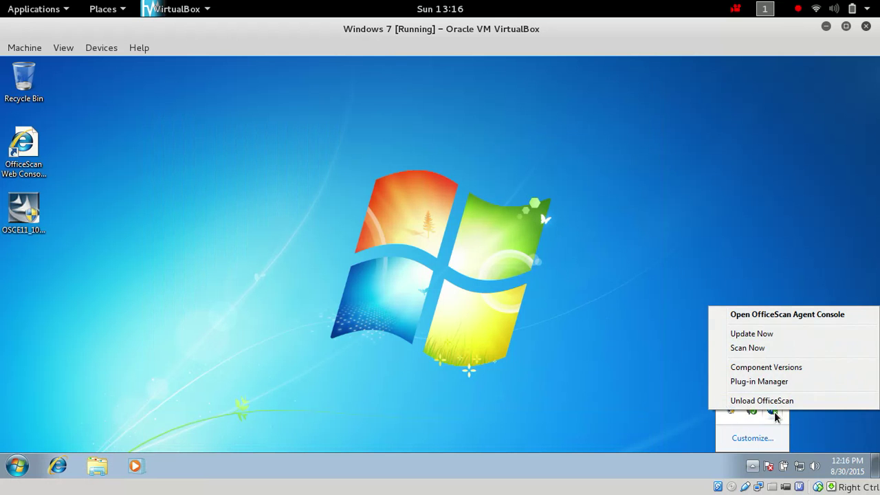
left_click(750, 316)
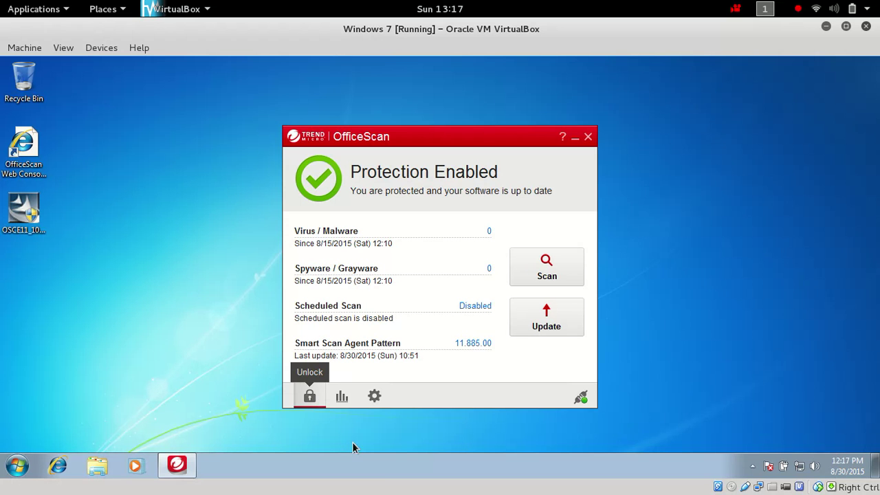
left_click(309, 396)
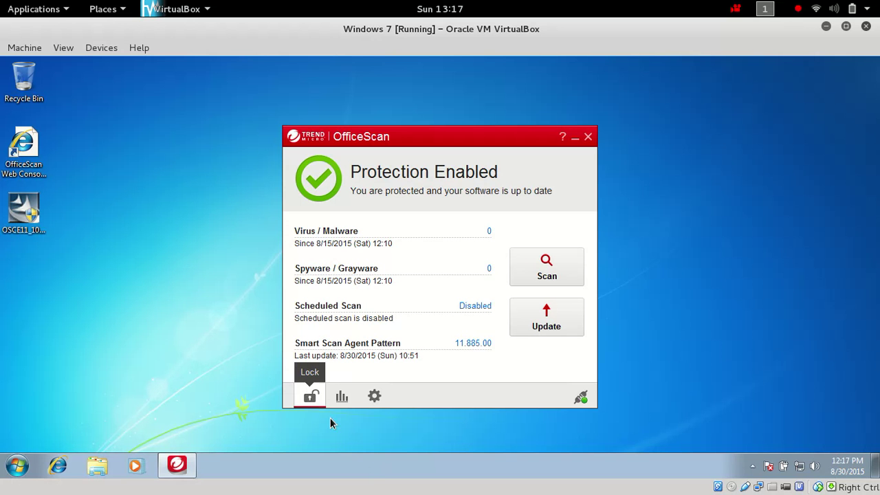
Close the OfficeScan console and unload the OfficeScan agent.
left_click(588, 137)
left_click(753, 466)
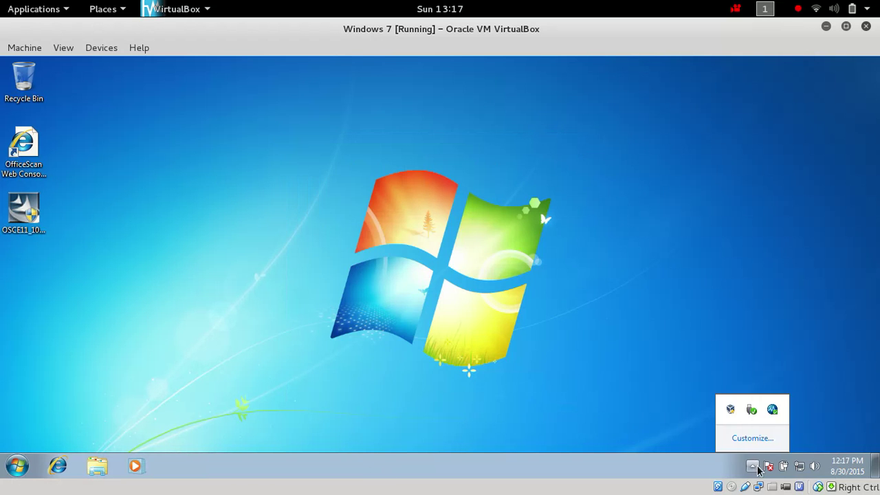
right_click(773, 412)
left_click(764, 401)
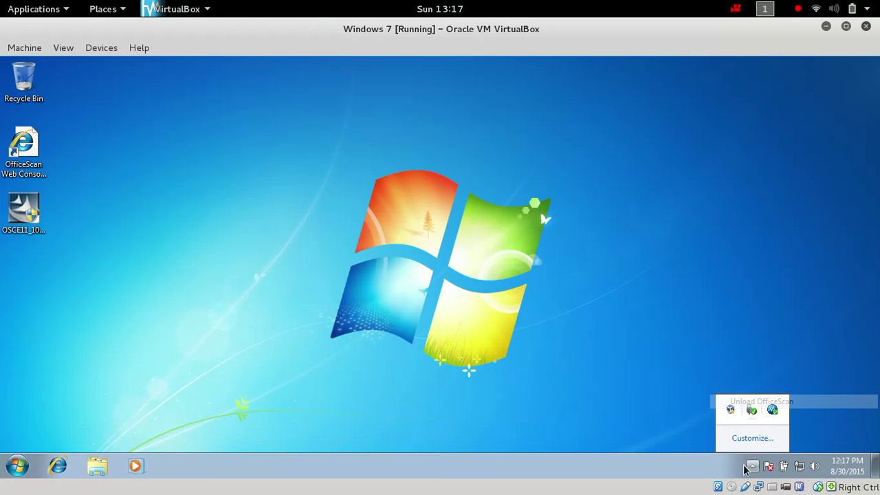
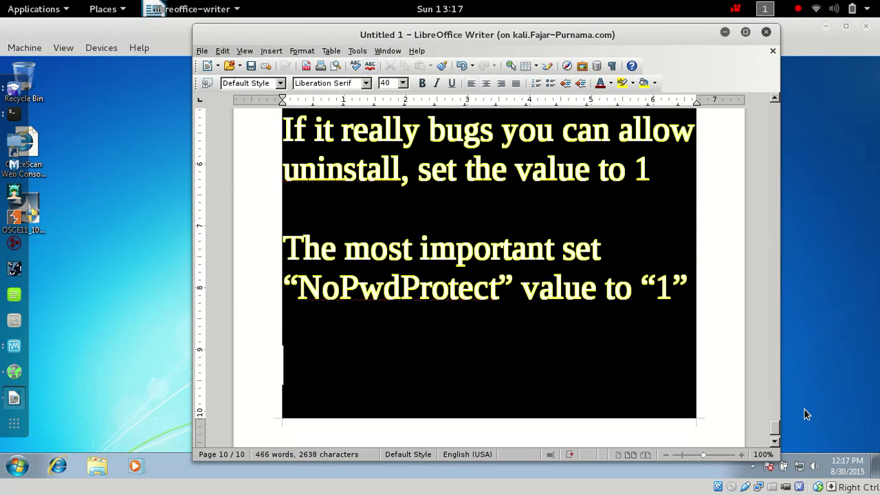
Switch to LibreOffice Writer and start the closing paragraph with "There.... unlock".
type("There")
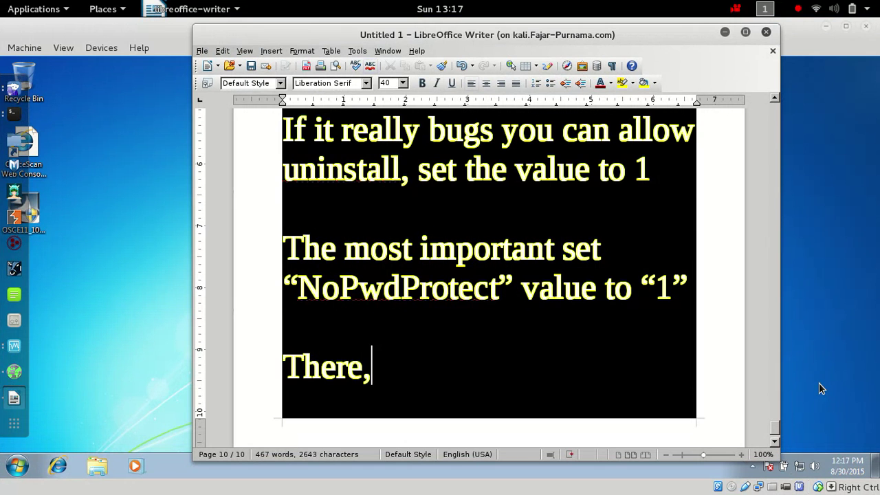
type(" unlock")
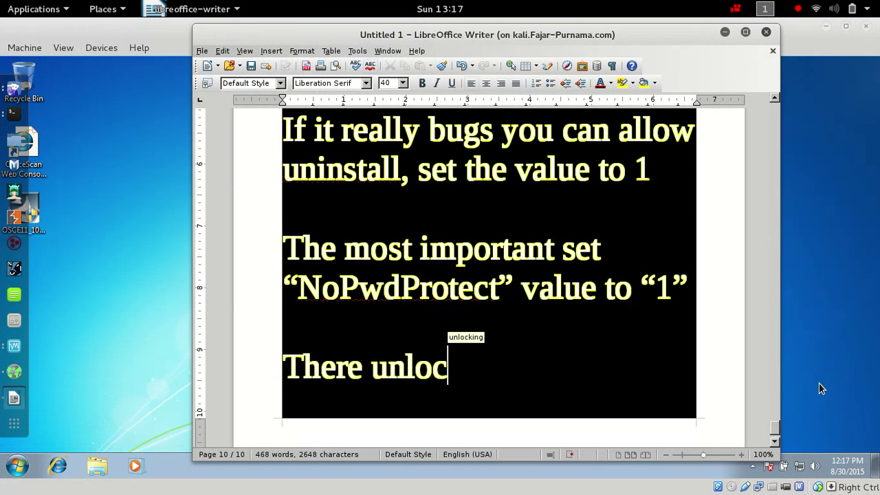
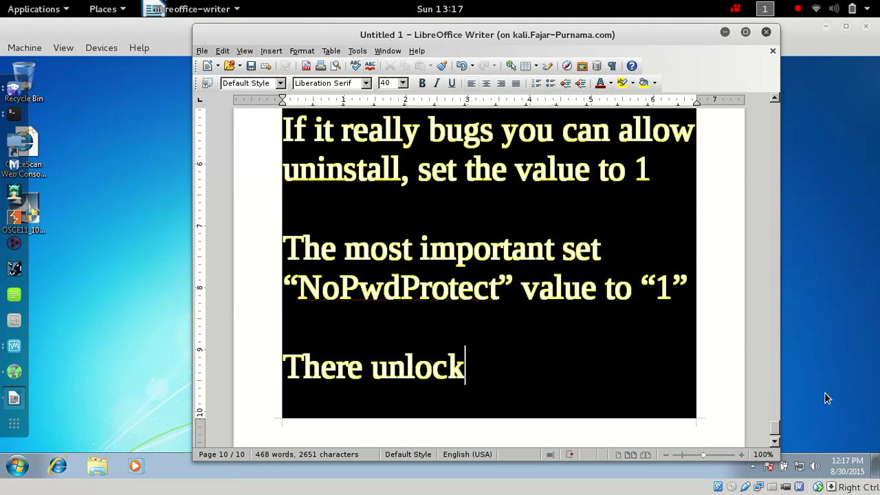
type(".... ")
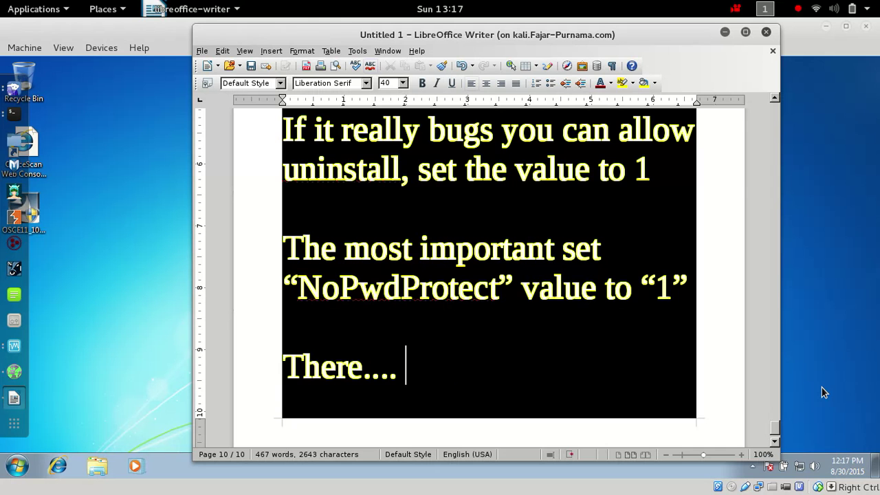
type("unlock")
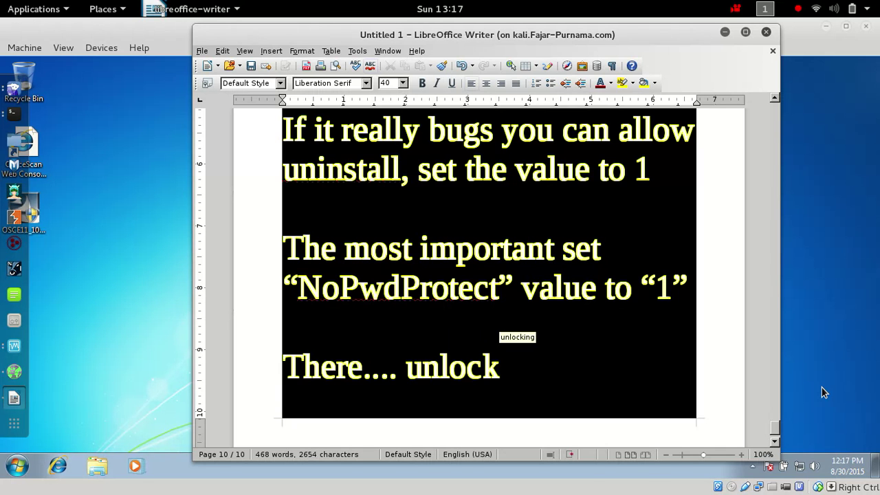
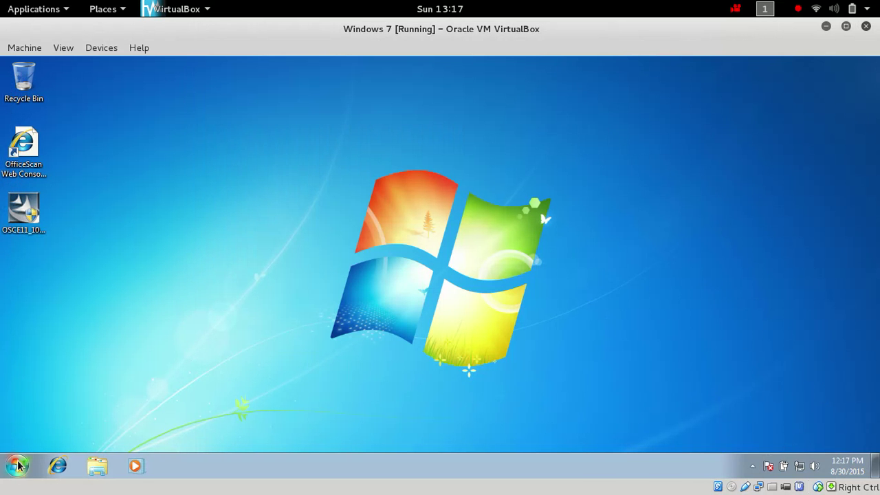
left_click(17, 466)
key("Escape")
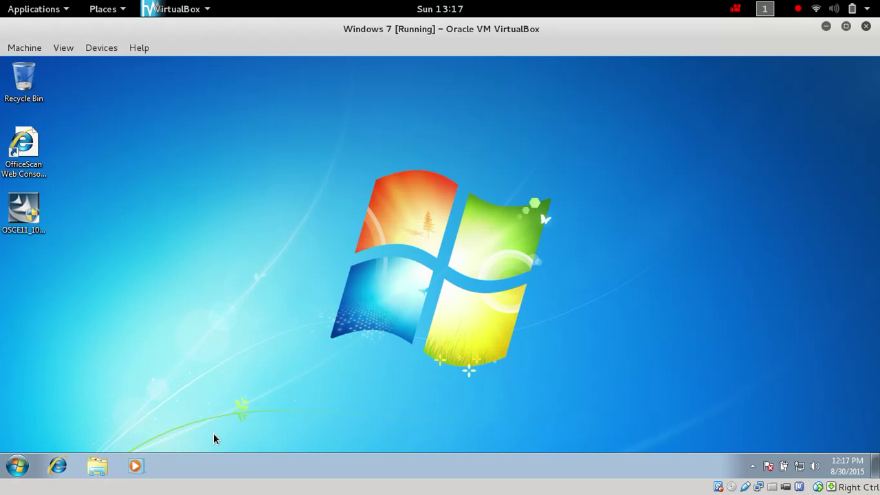
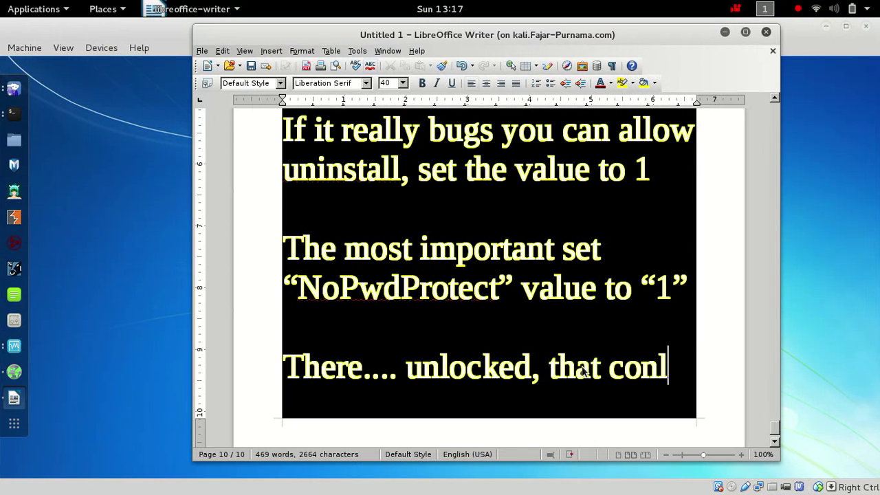
Complete the closing paragraph in LibreOffice Writer so it reads "There.... unlocked, that concludes this tutorial".
key("BackSpace")
key("BackSpace")
key("BackSpace")
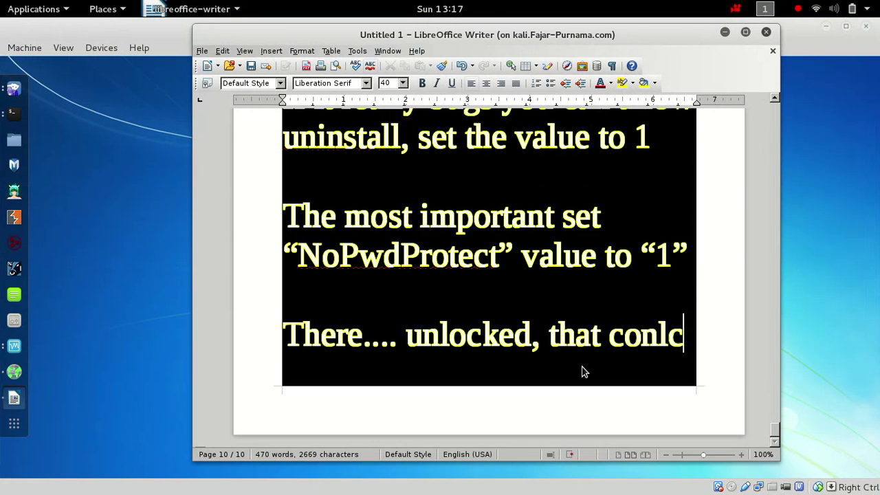
type("cludes t")
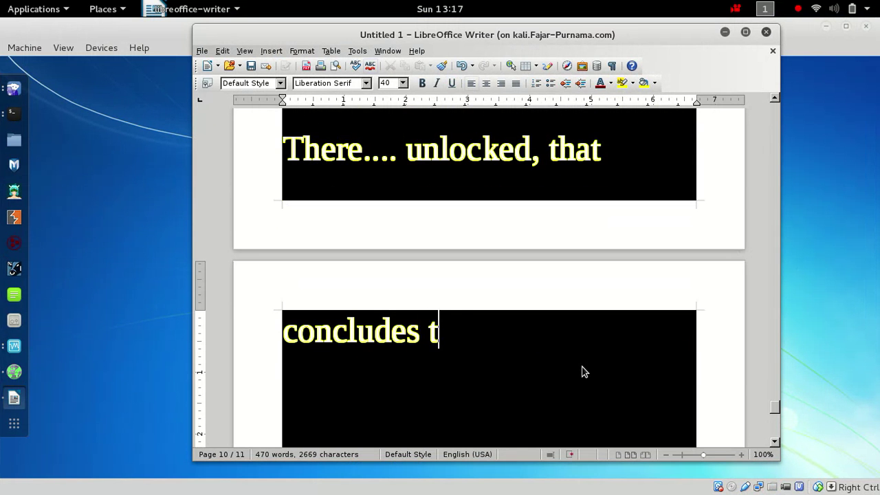
type("his tutorial")
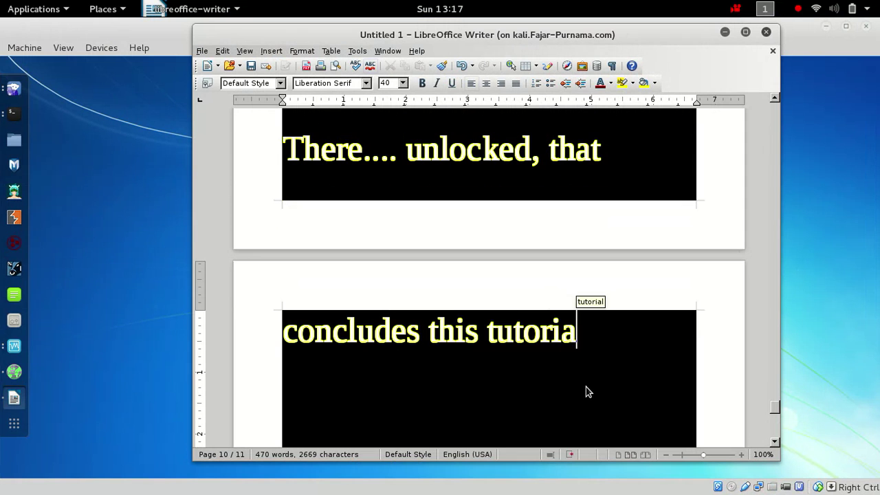
left_click(736, 9)
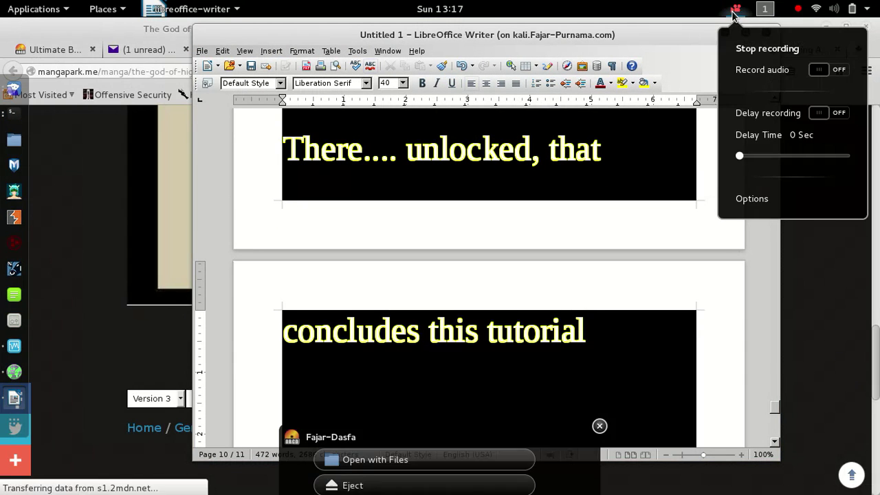